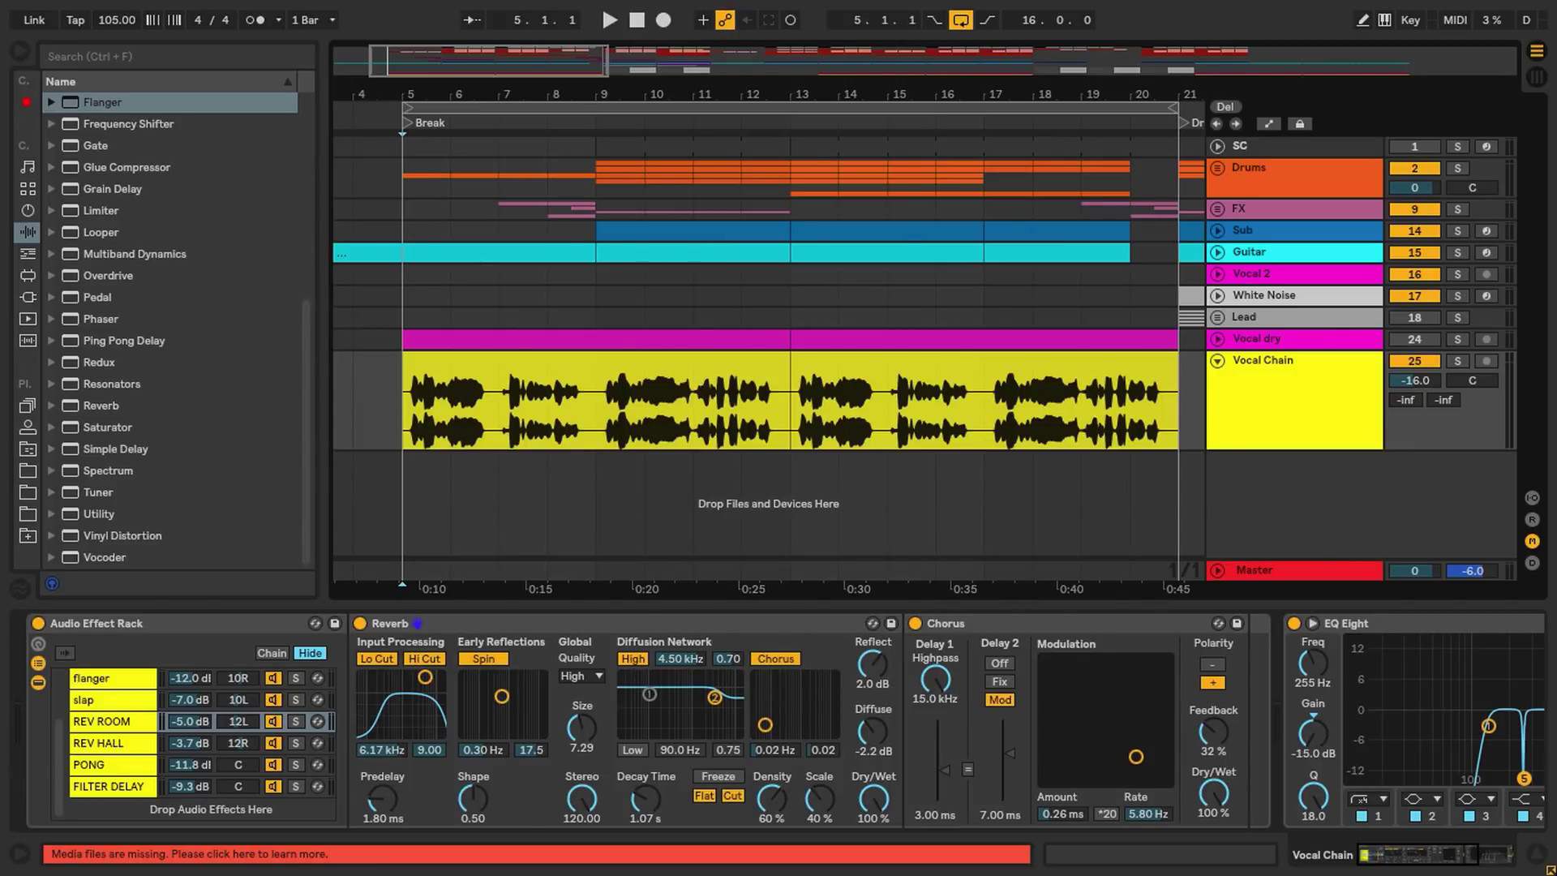
Remove the vocal rack, Reverb, Chorus and EQ Eight from the Vocal Chain track.
click(173, 623)
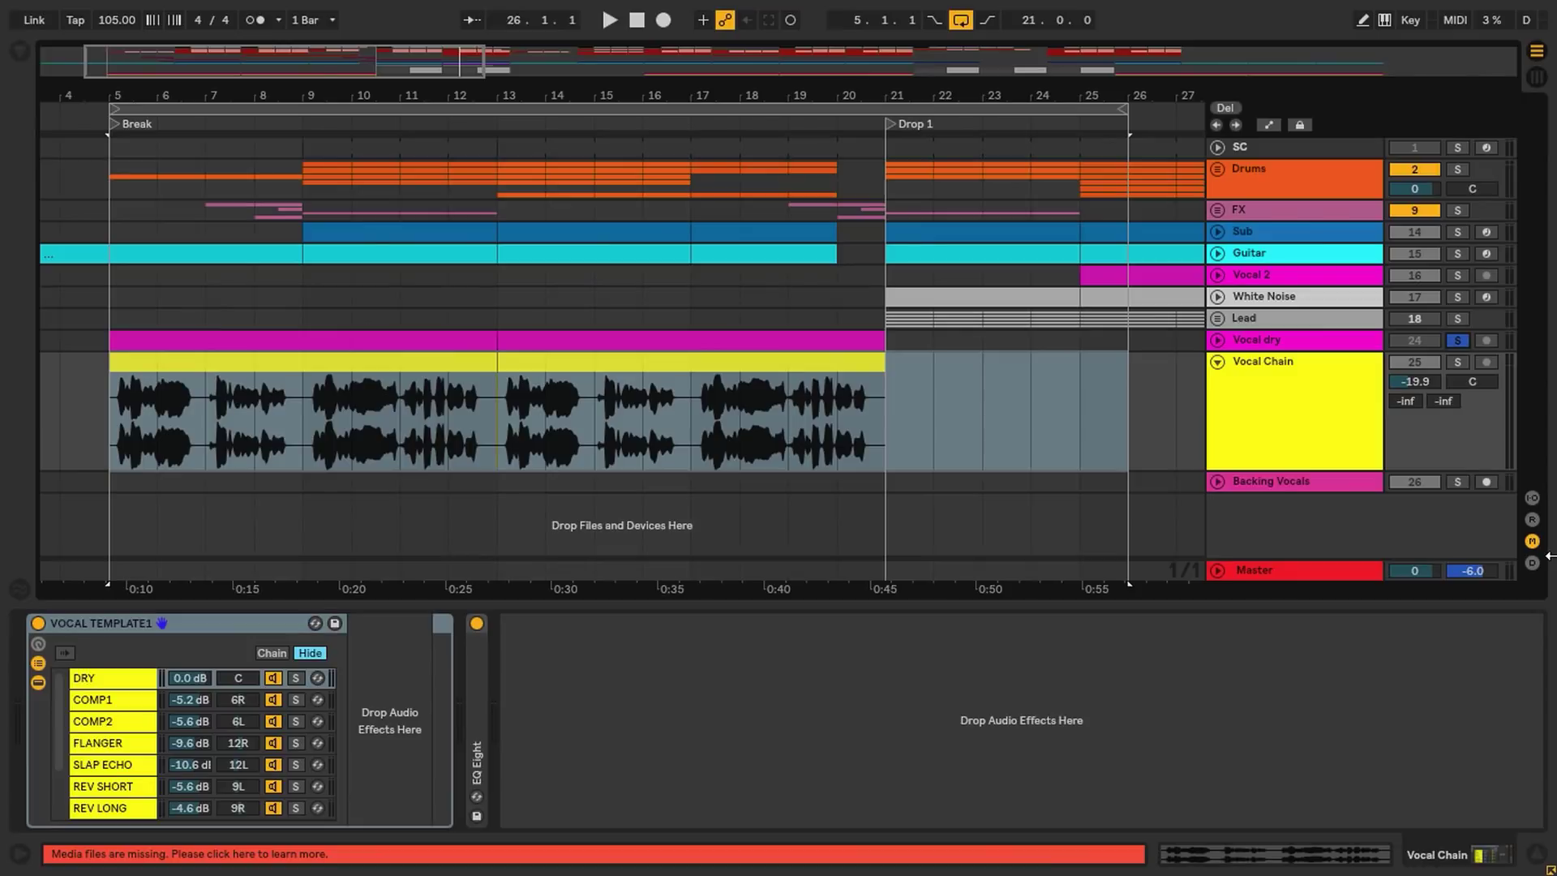
key(space)
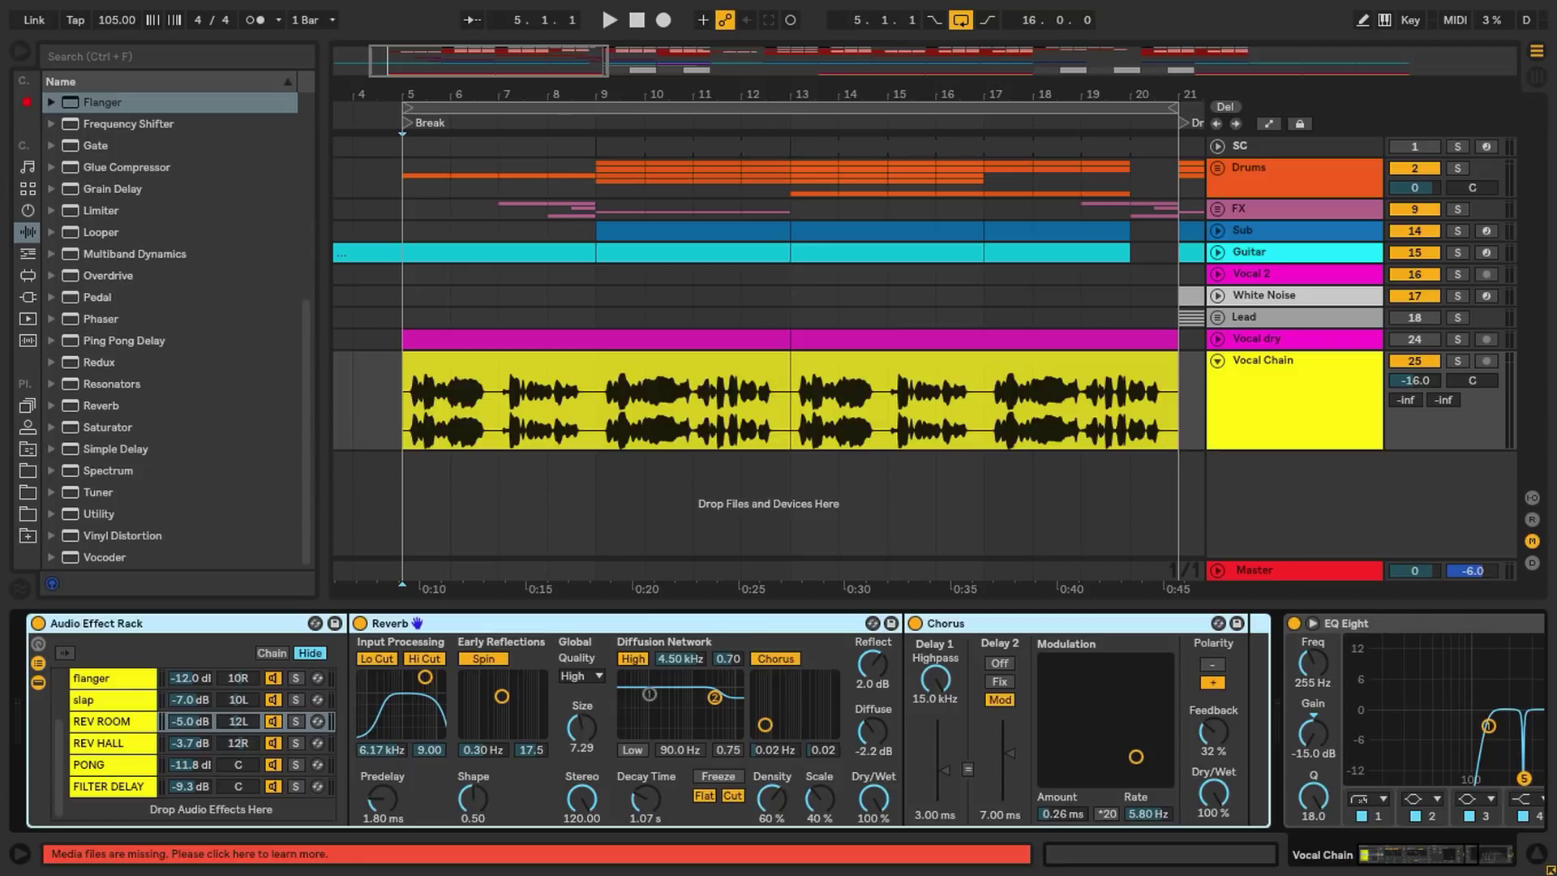
key(Delete)
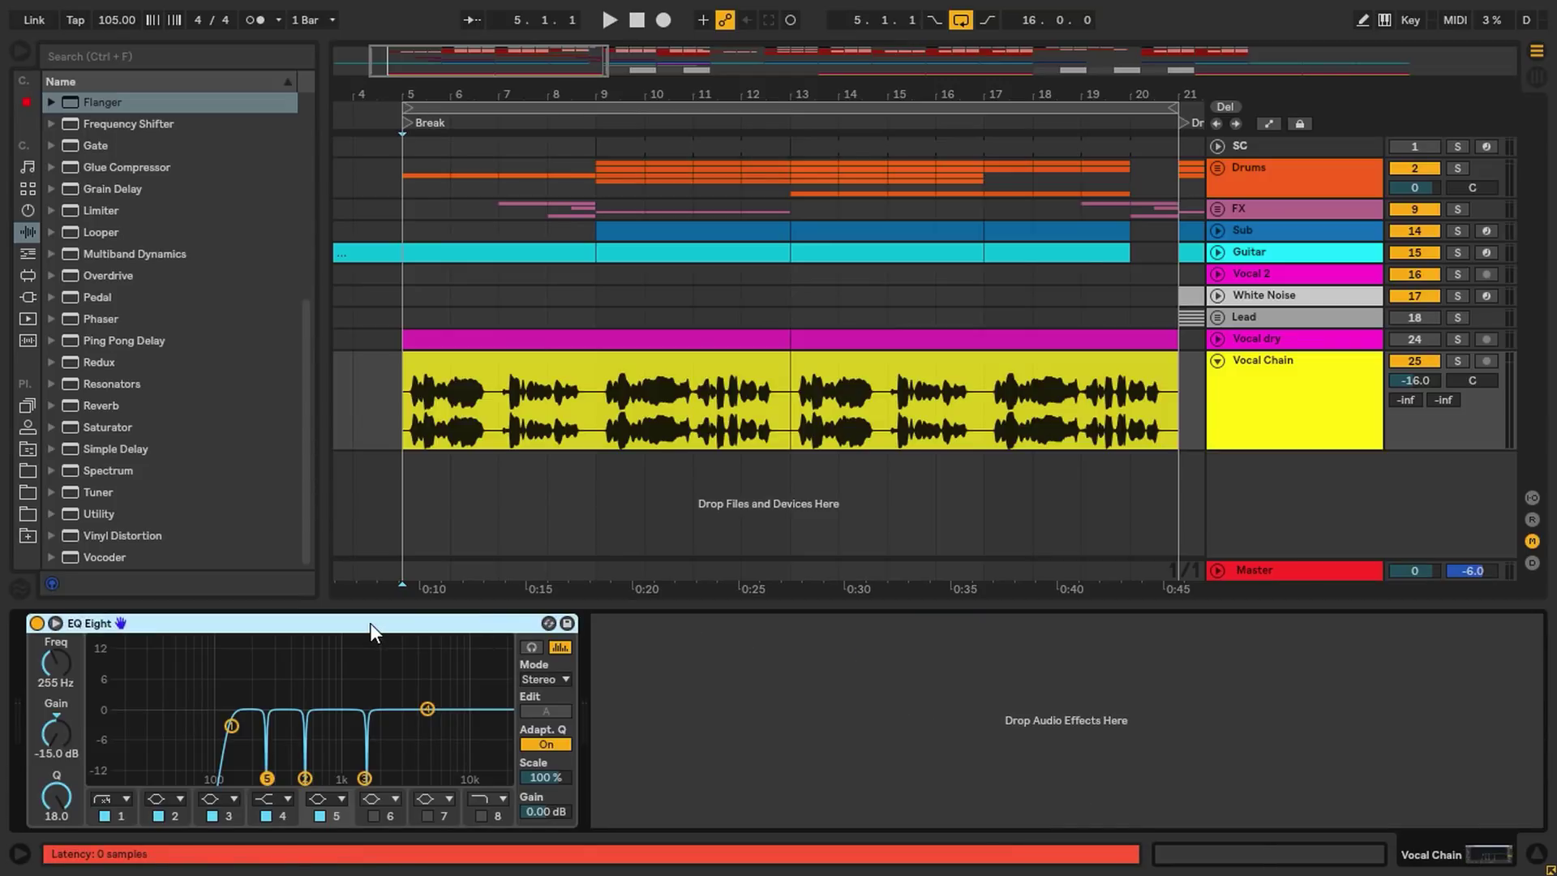
key(Delete)
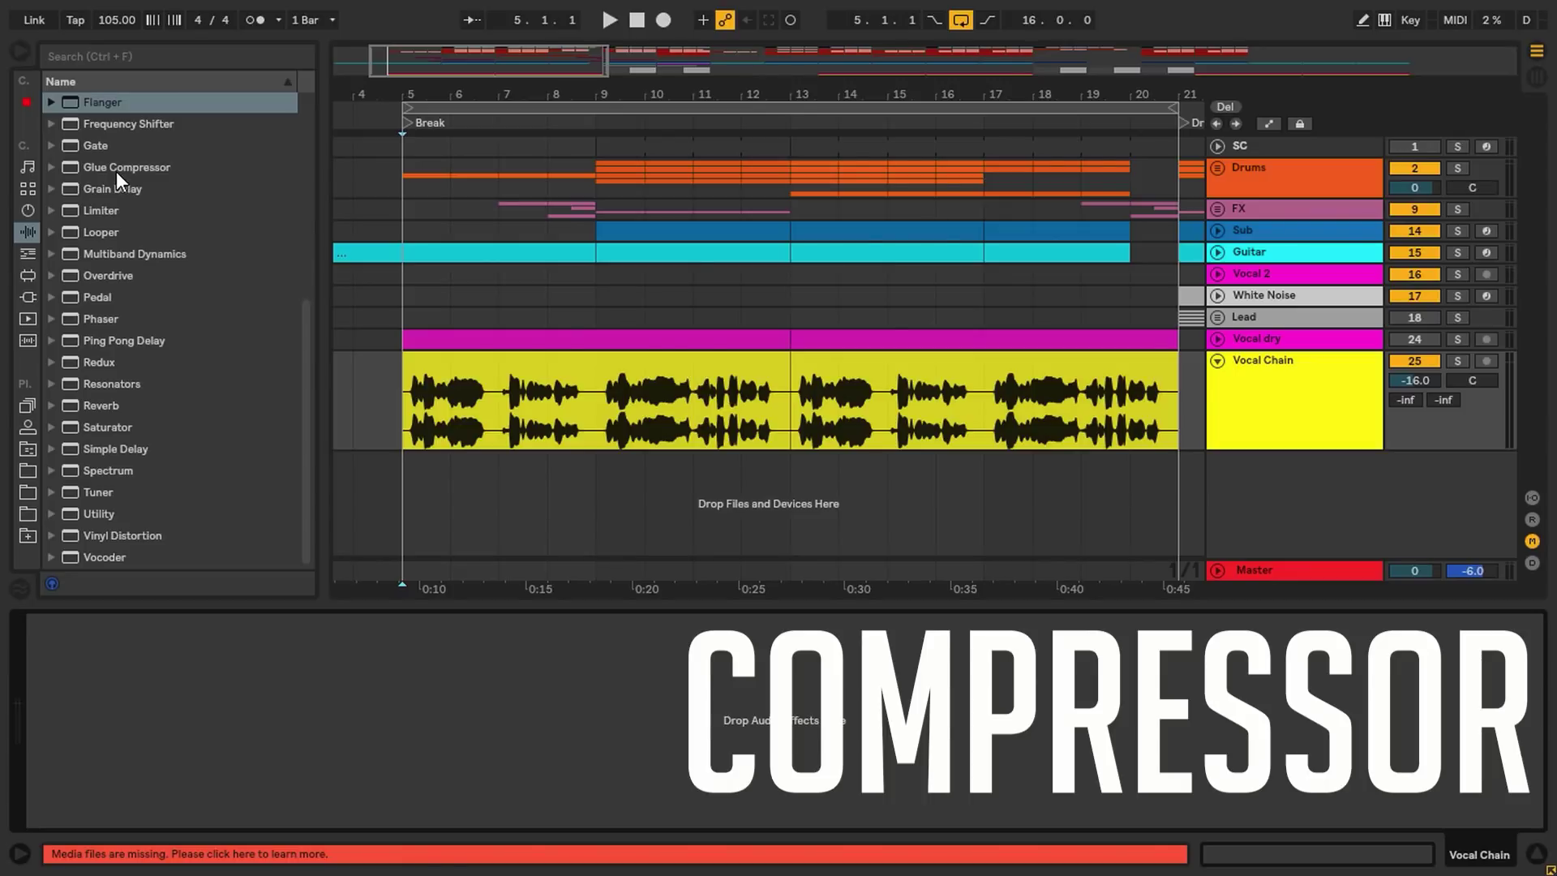
Put a default Glue Compressor on the Vocal Chain track and play the song.
drag(115, 170, 208, 683)
drag(299, 701, 958, 402)
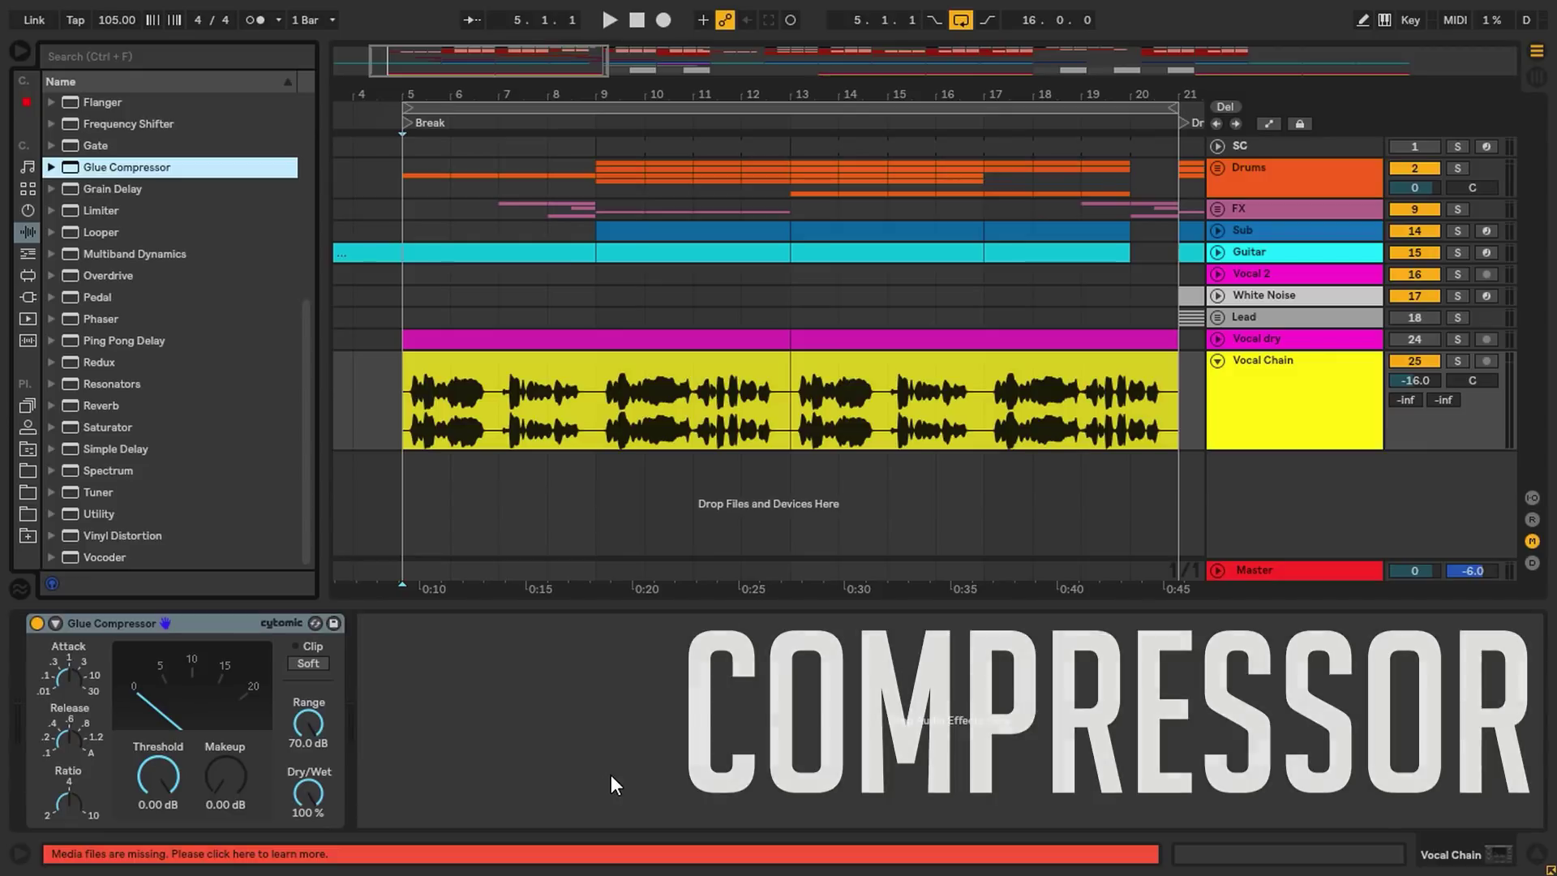
key(space)
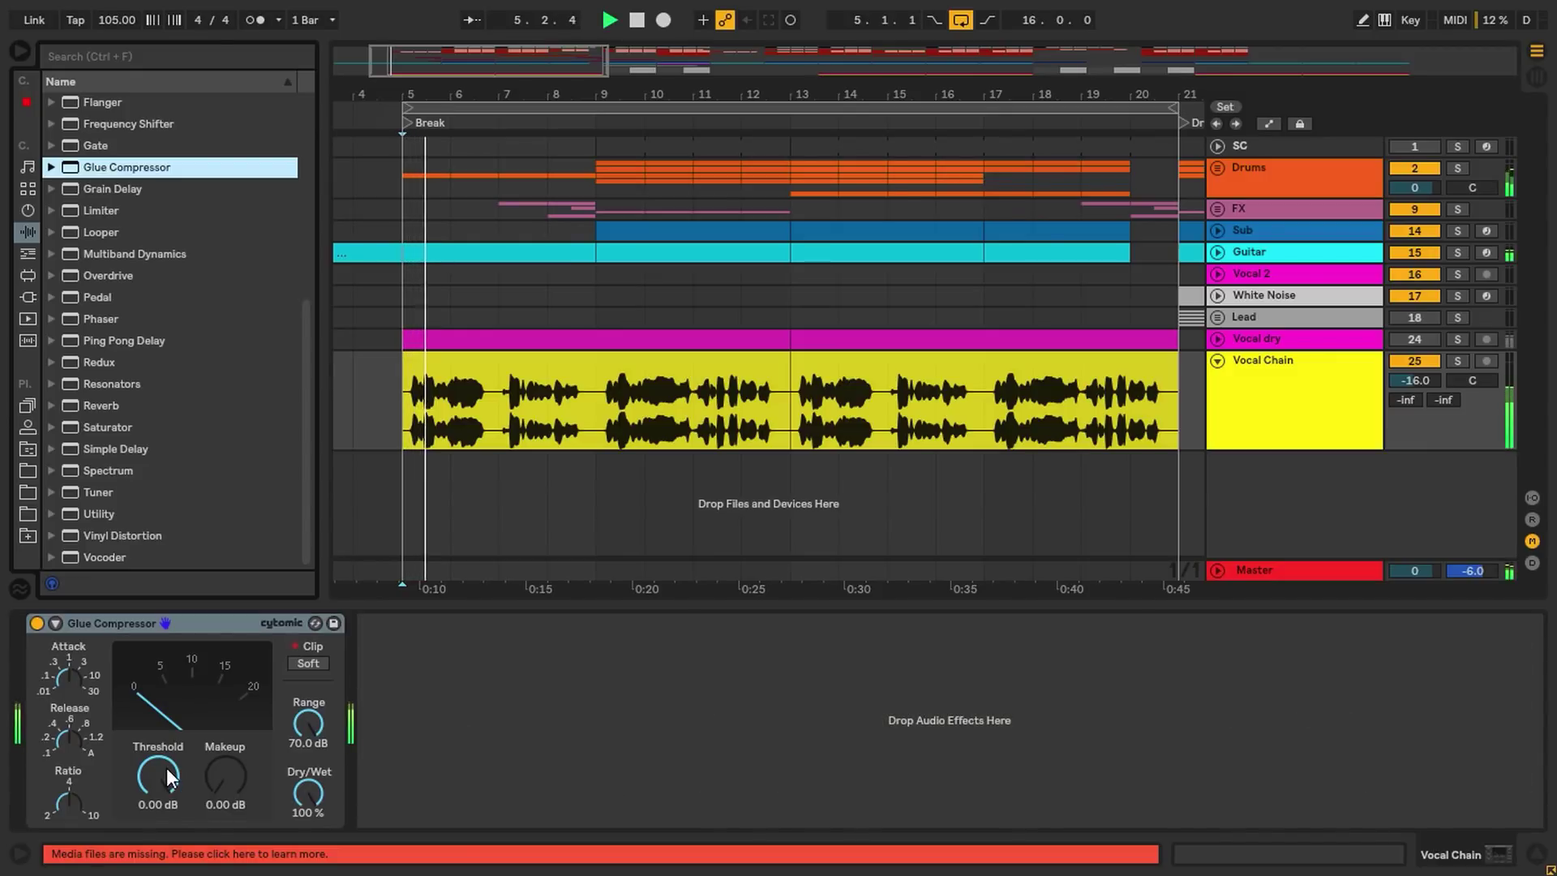
Lower the Glue Compressor threshold to -21.6 dB and group it into an Audio Effect Rack.
drag(167, 767, 232, 717)
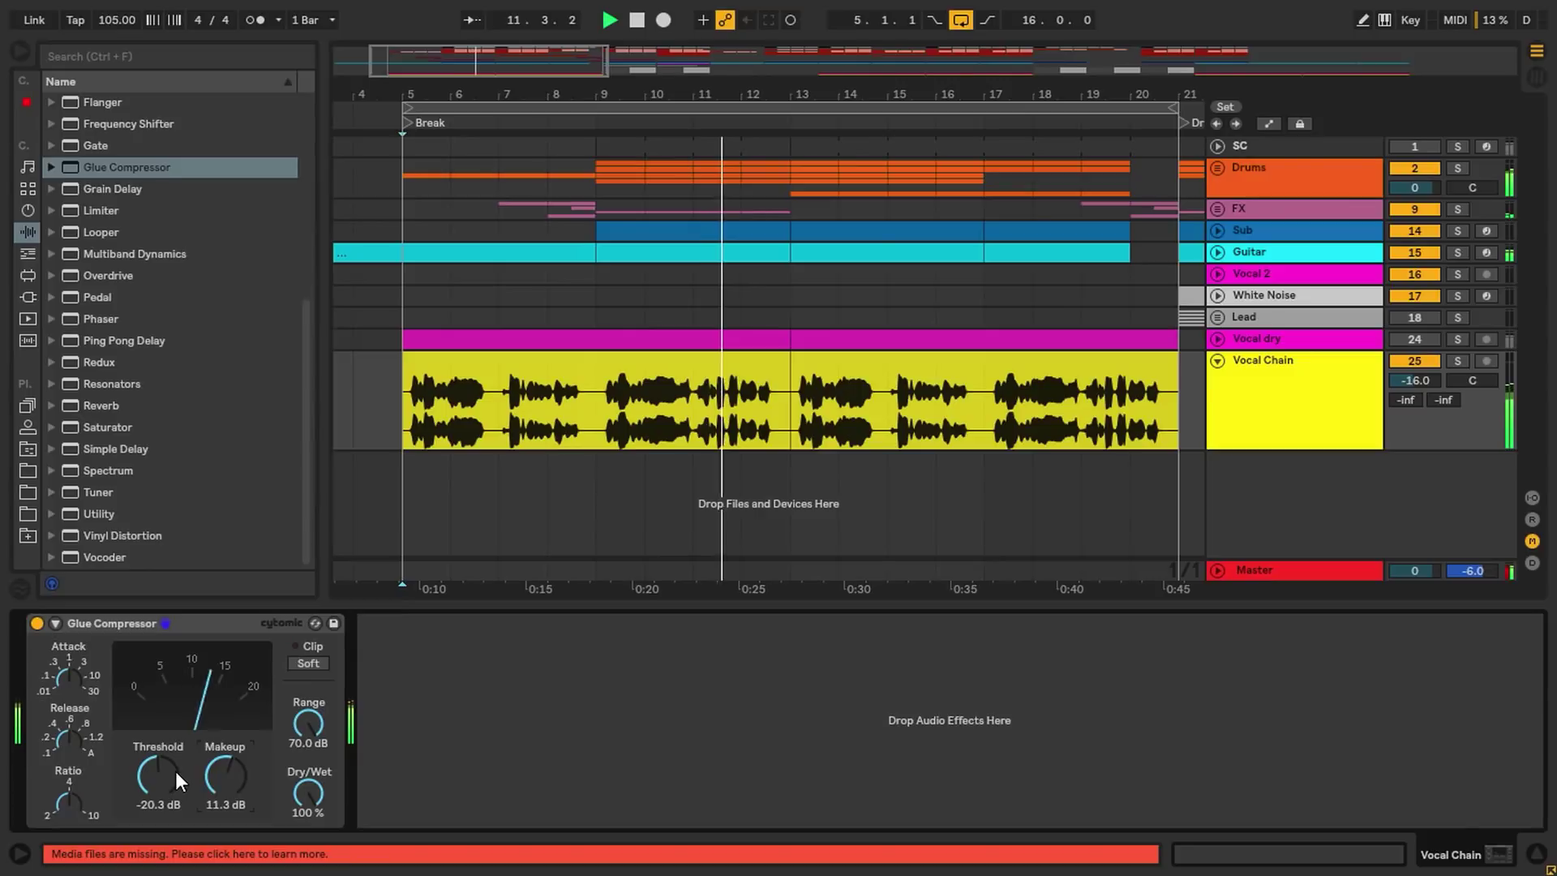
drag(175, 771, 215, 767)
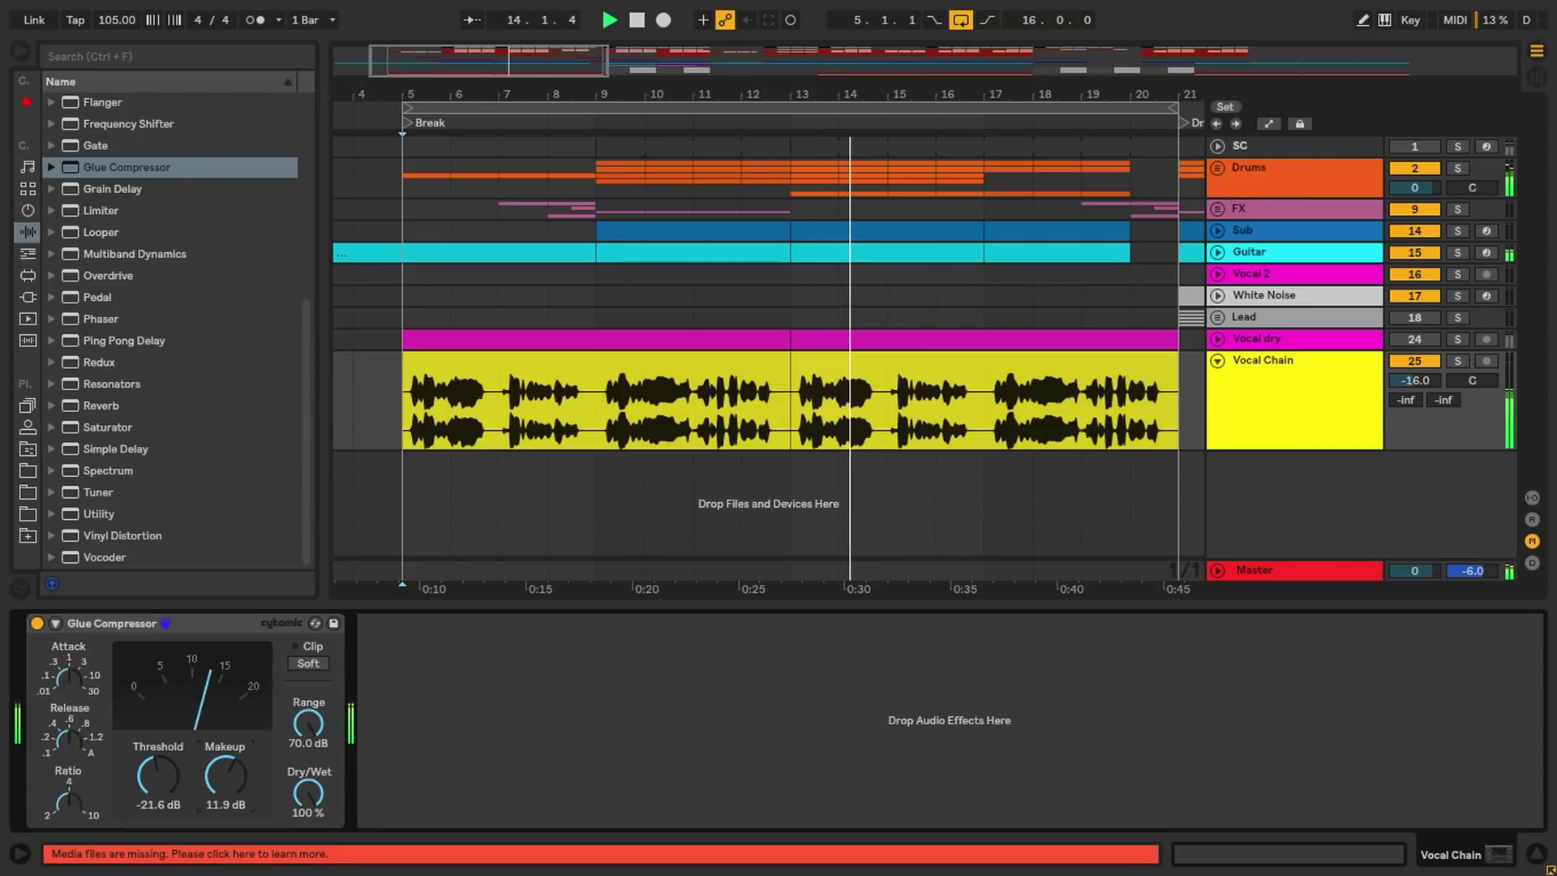
key(space)
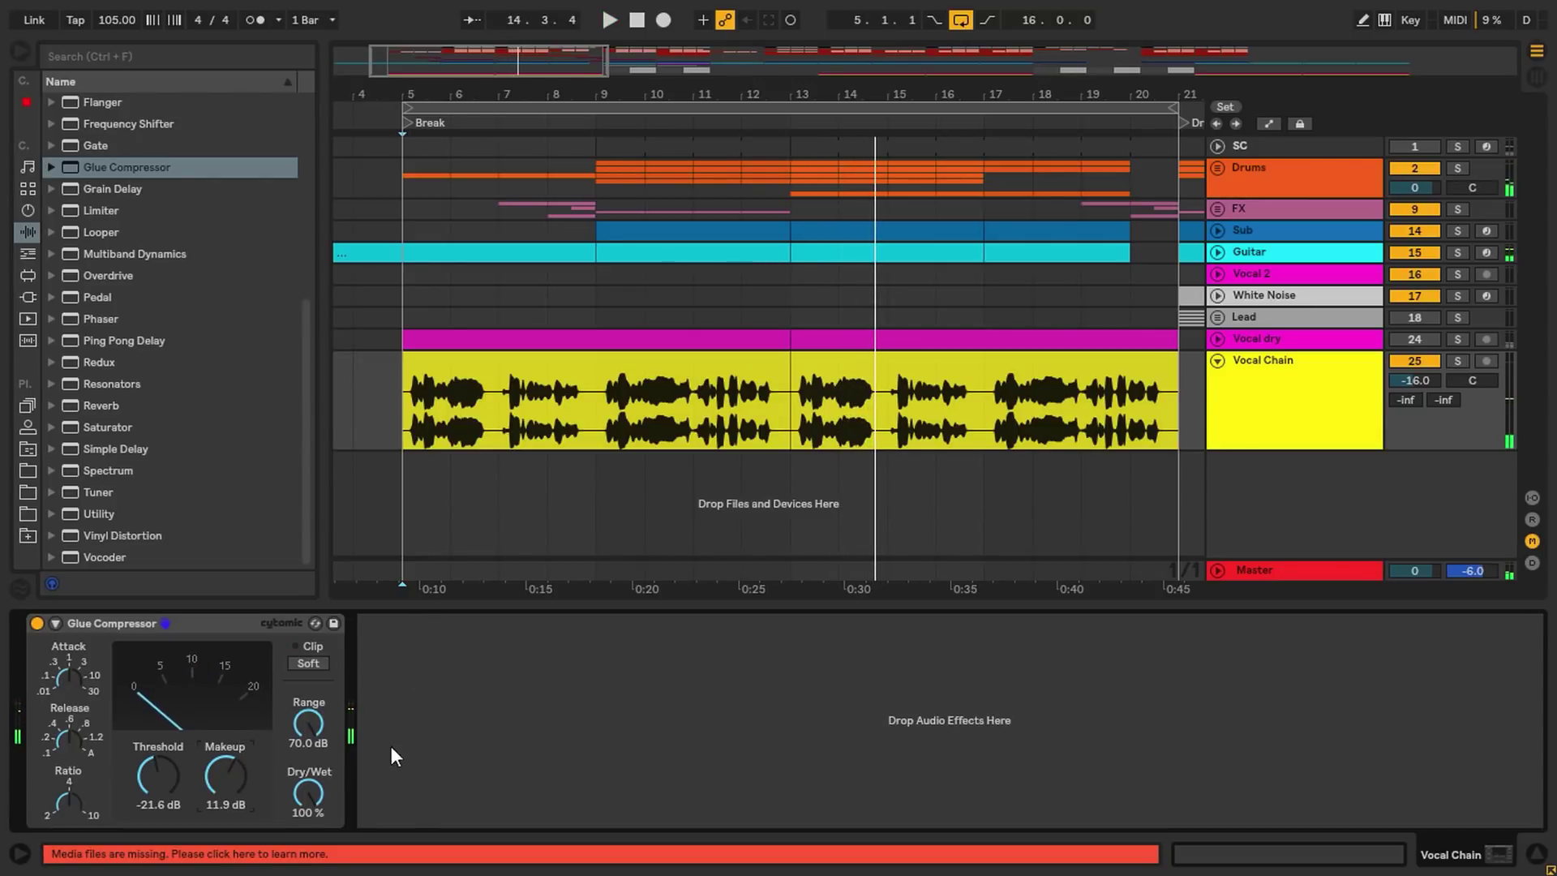
click(185, 623)
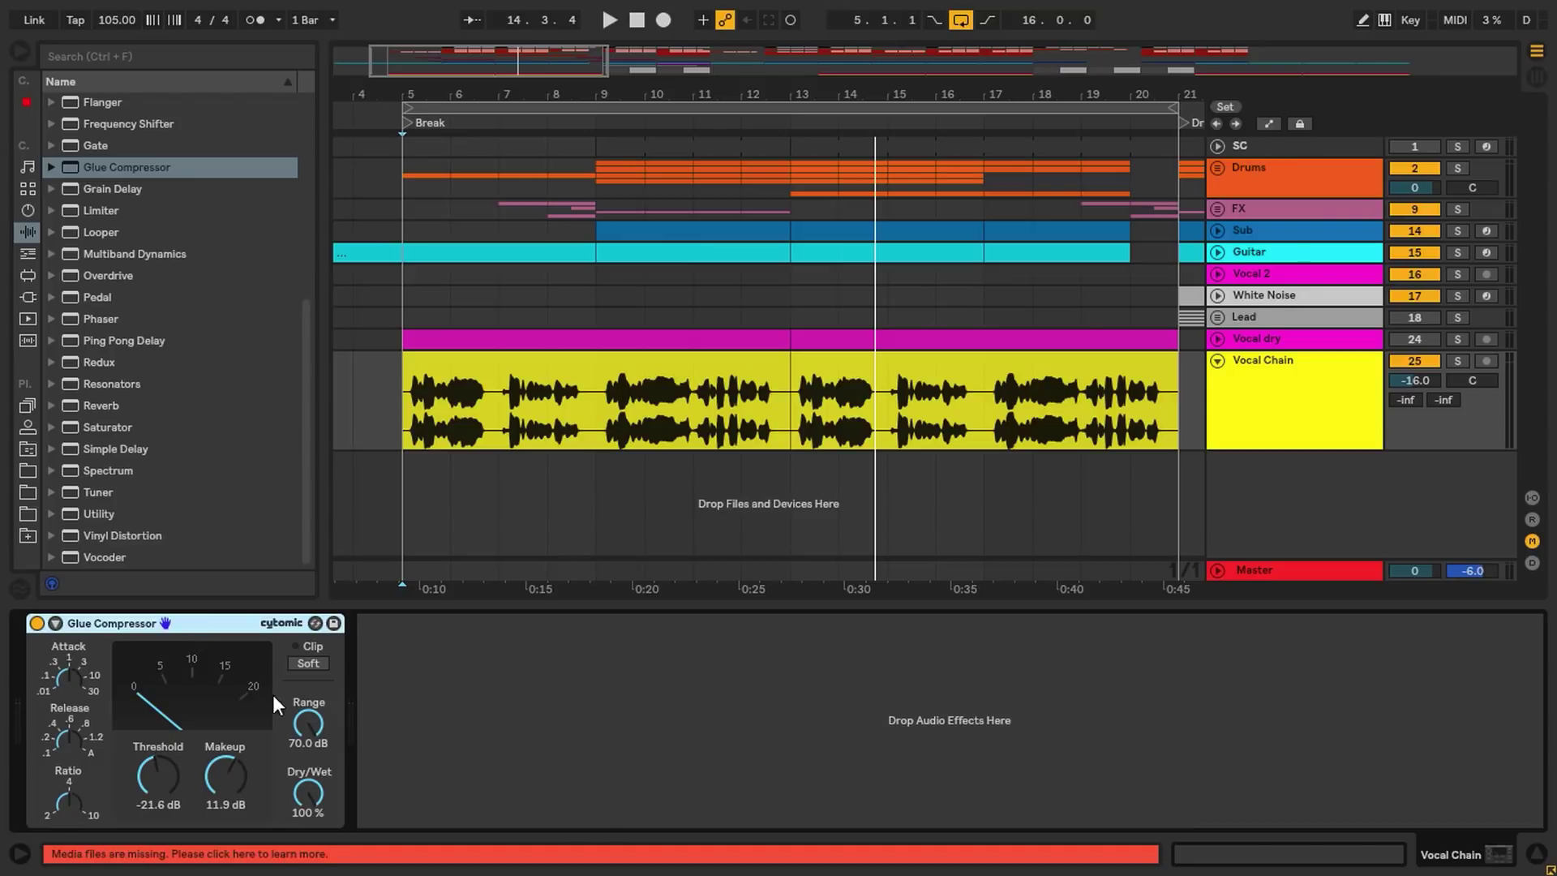
key(ctrl+g)
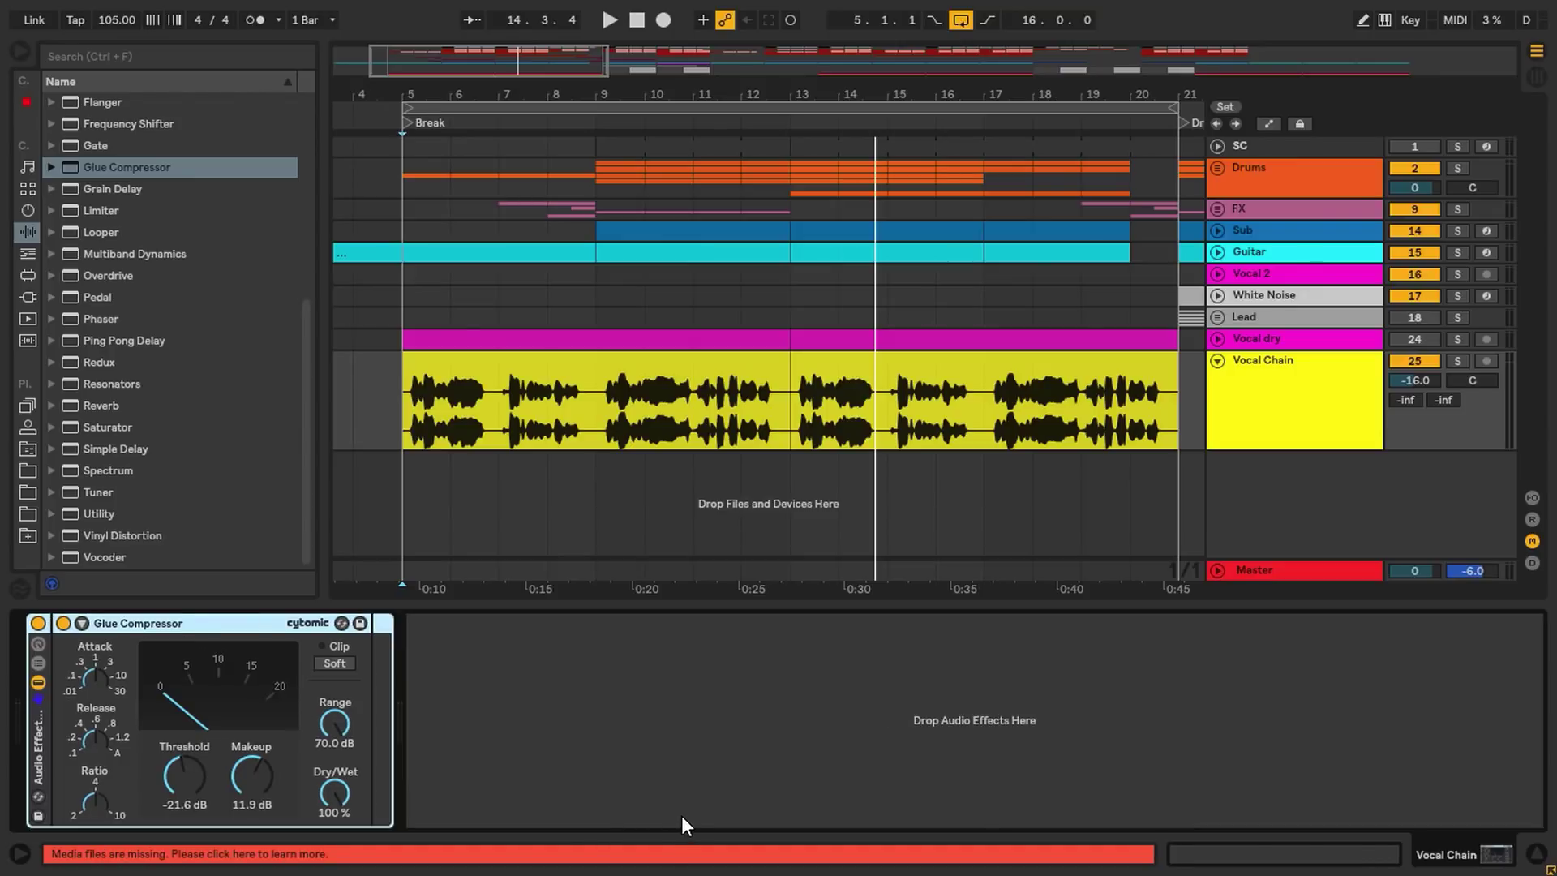
Show the rack's chain list, add an empty second chain, and rename the top chain COMP1.
double_click(36, 743)
double_click(36, 742)
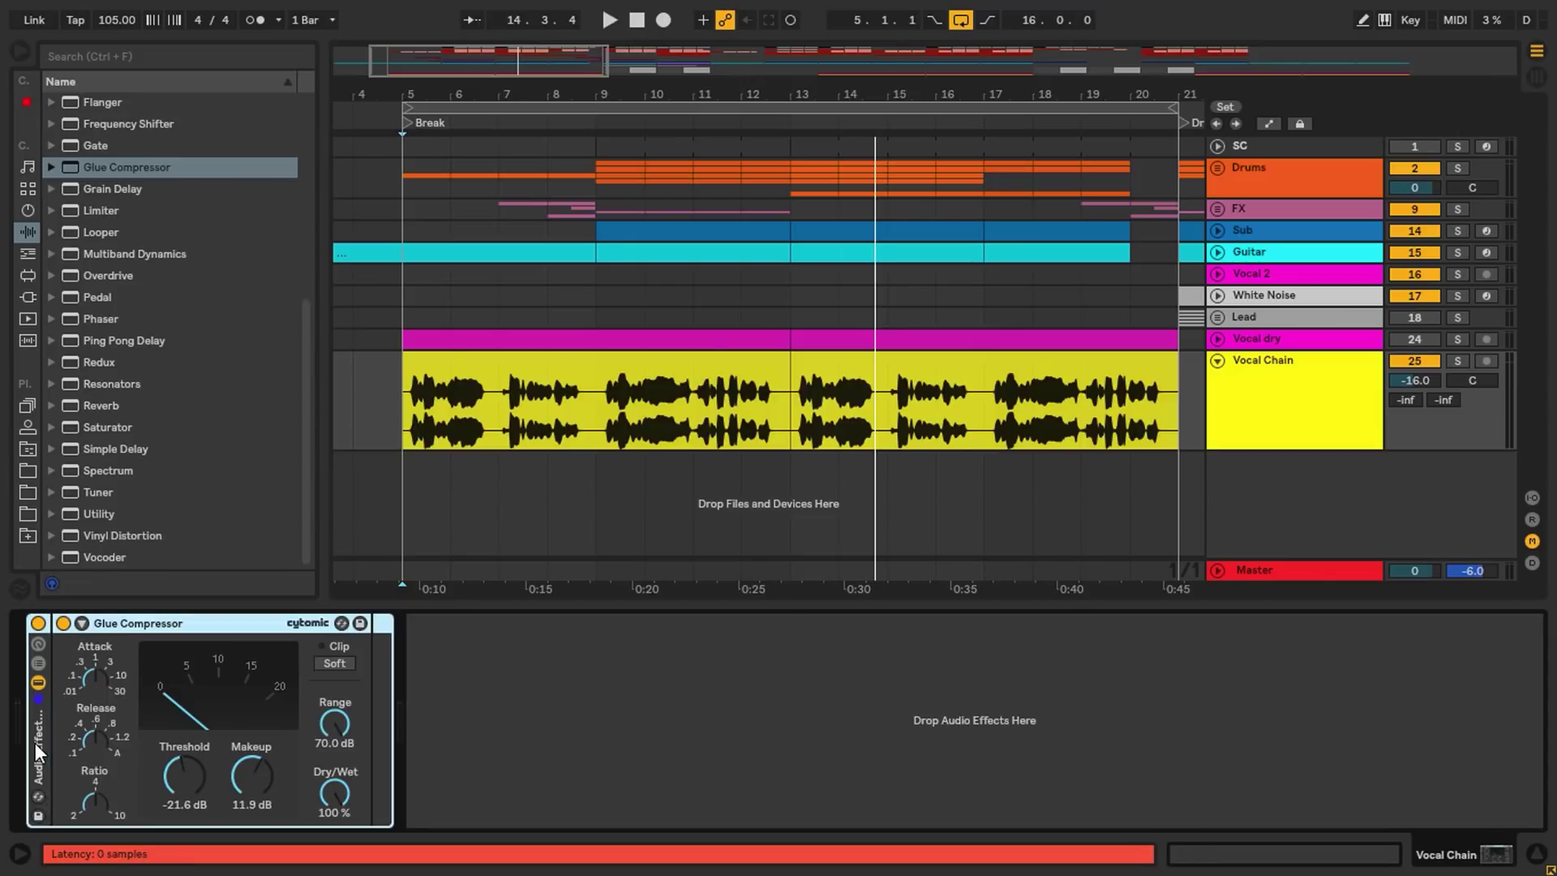
click(41, 665)
click(133, 727)
click(110, 681)
key(ctrl+d)
key(ctrl+r)
text(C)
click(100, 702)
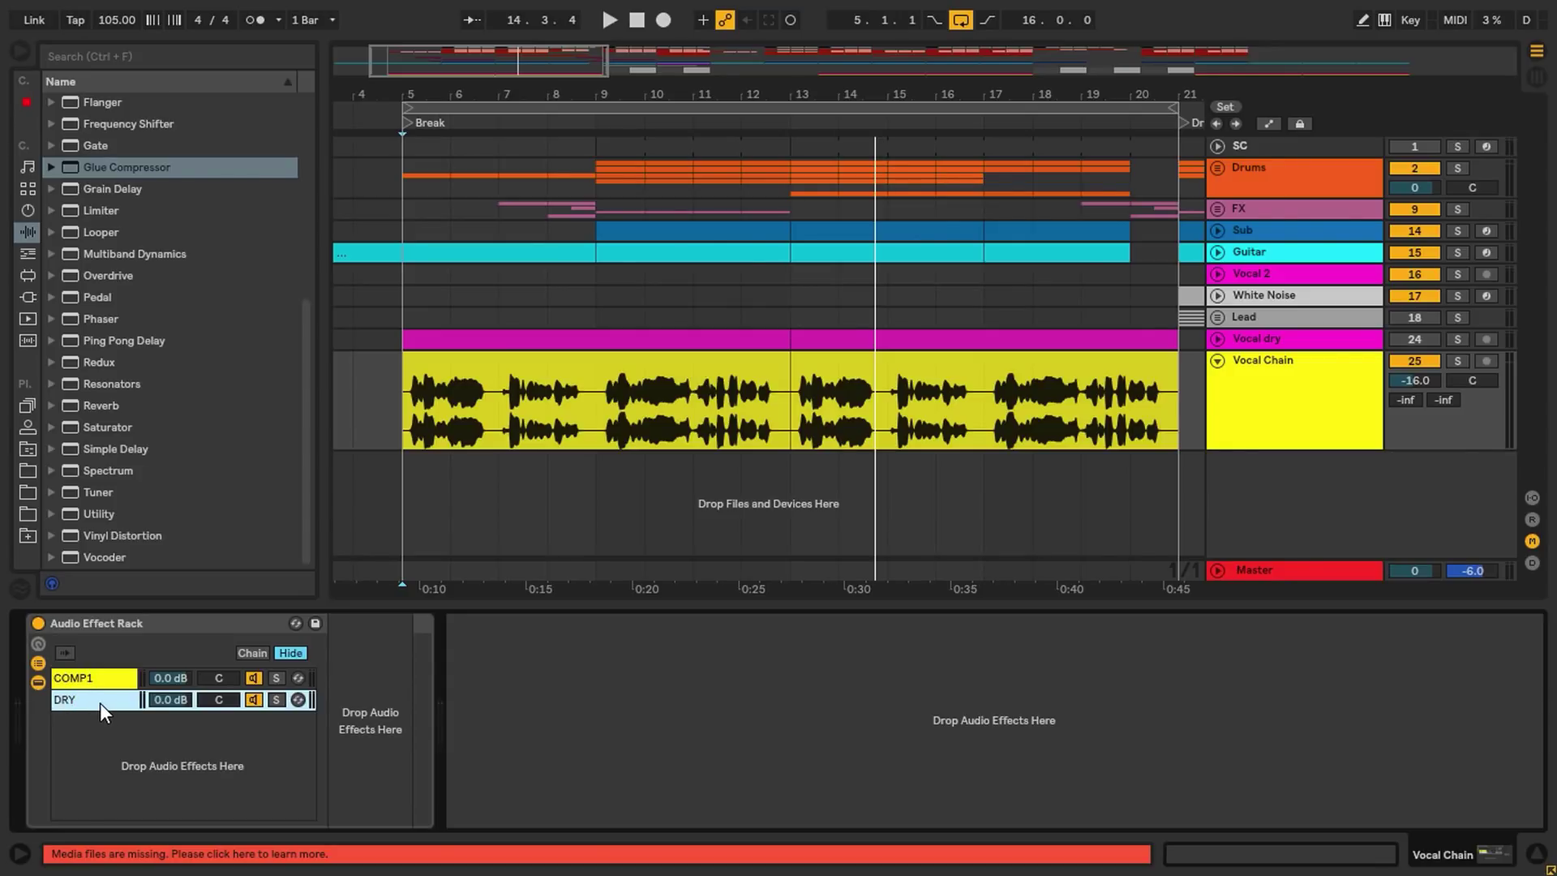
Add a third chain holding a default Compressor and move the DRY chain to the top.
right_click(98, 730)
click(123, 741)
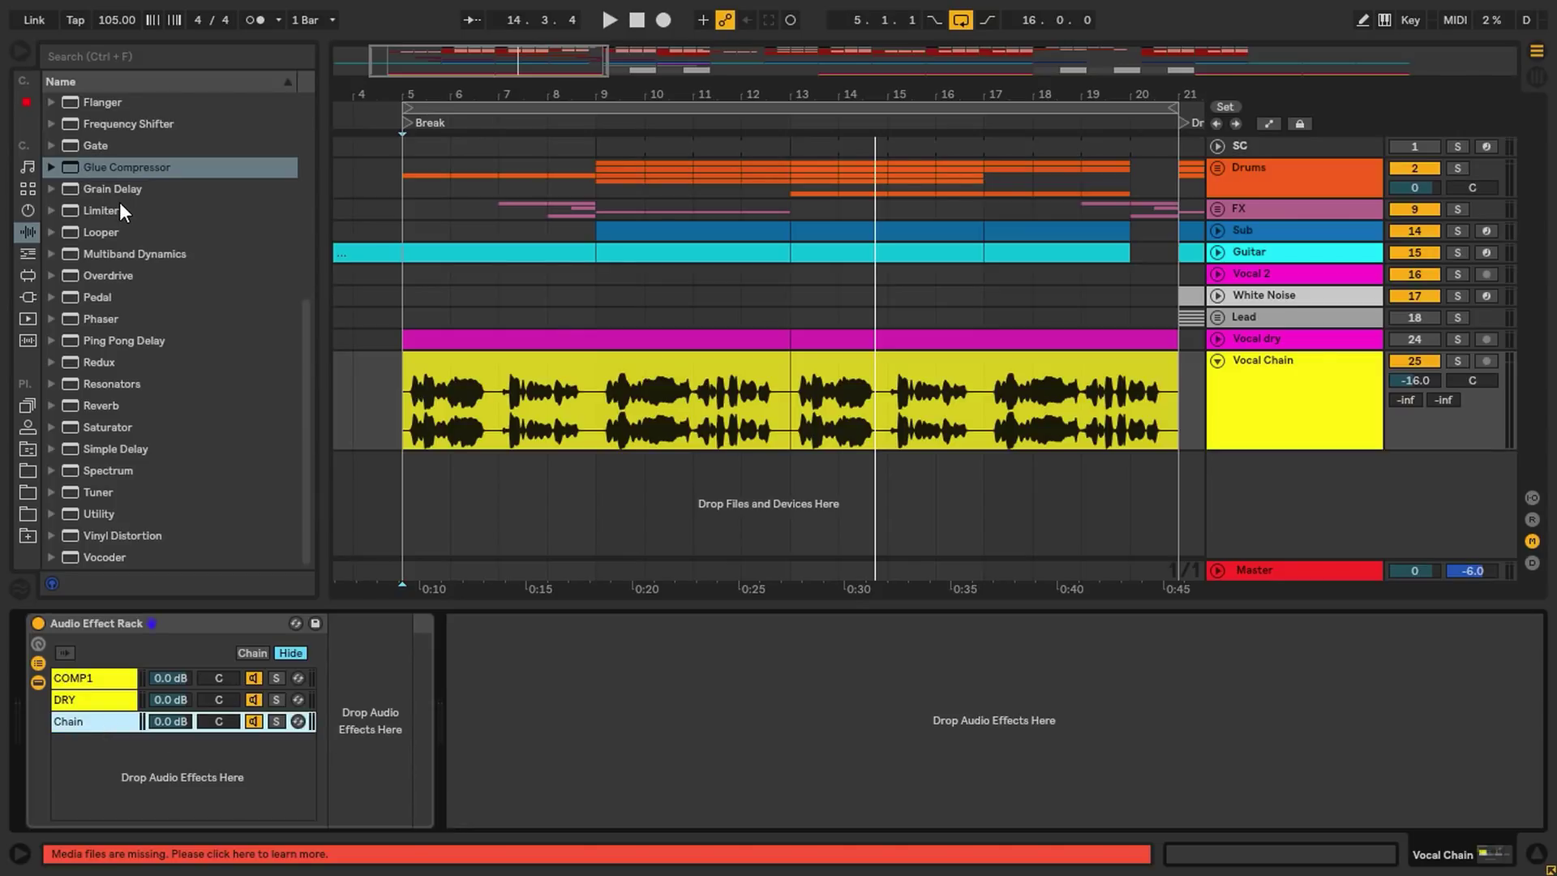
click(103, 56)
text(COMP)
drag(105, 123, 105, 668)
click(301, 59)
Rename the third chain to COMP2.
click(110, 723)
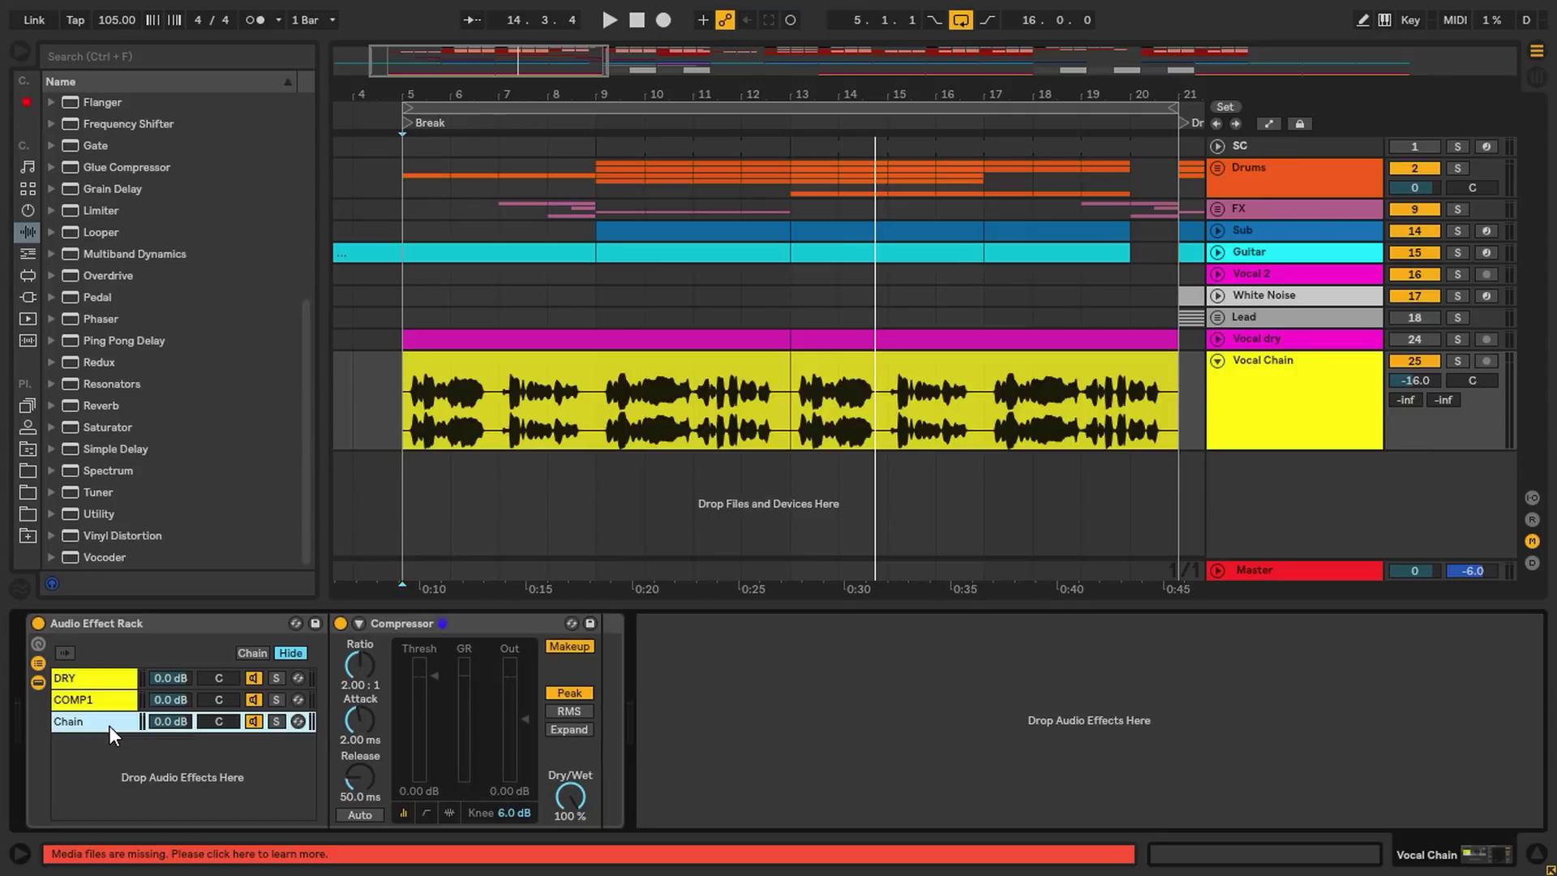
key(ctrl+r)
text(COMP2)
key(Return)
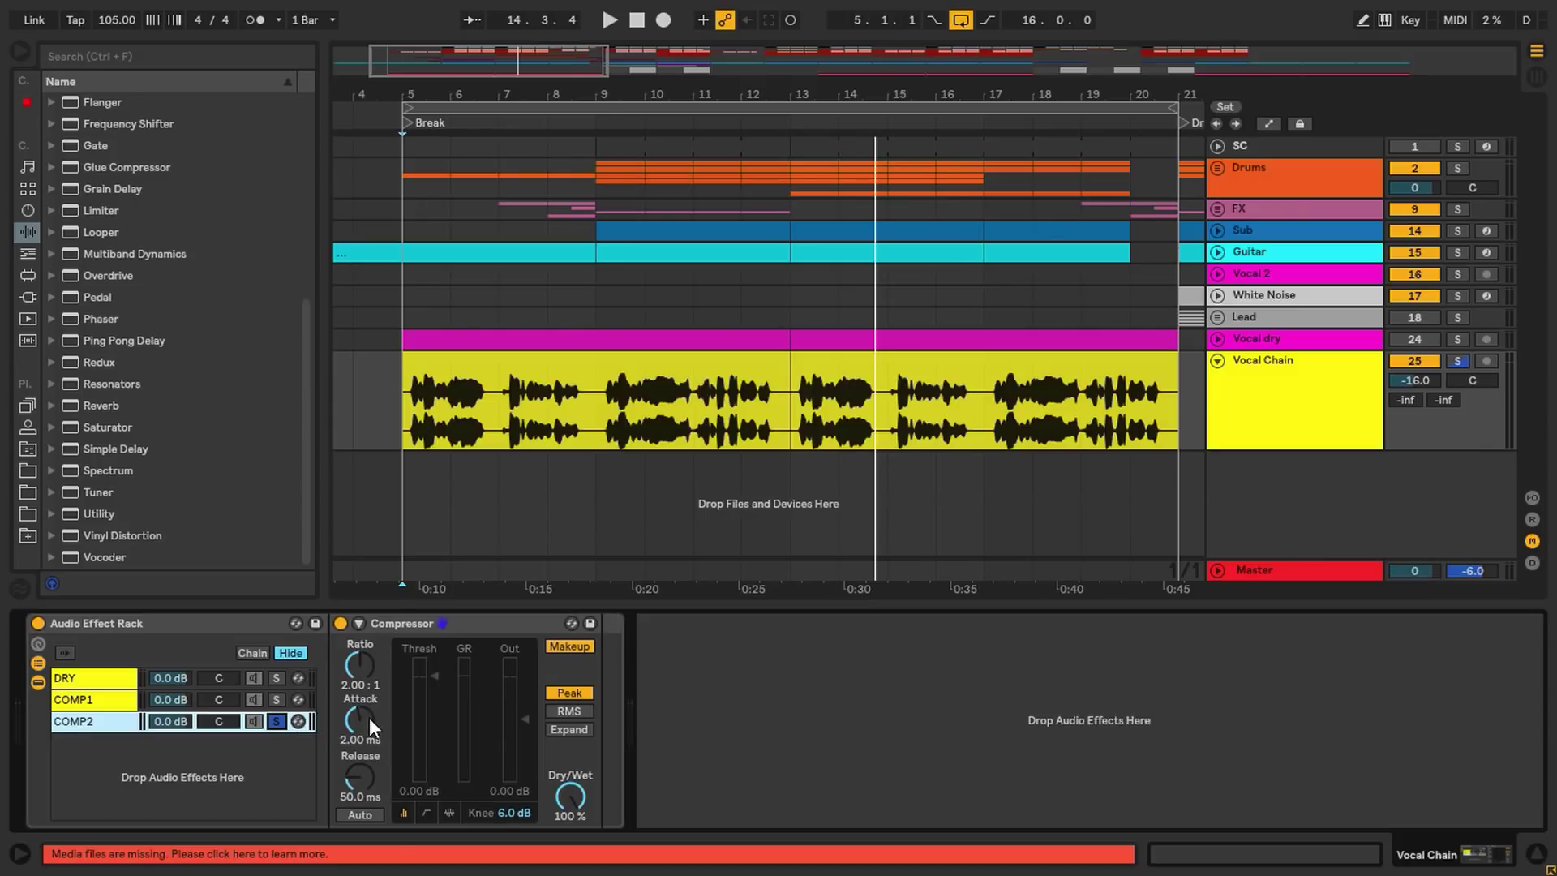
During playback, lower the COMP2 Compressor threshold to -33.1 dB with output near 0 dB.
key(space)
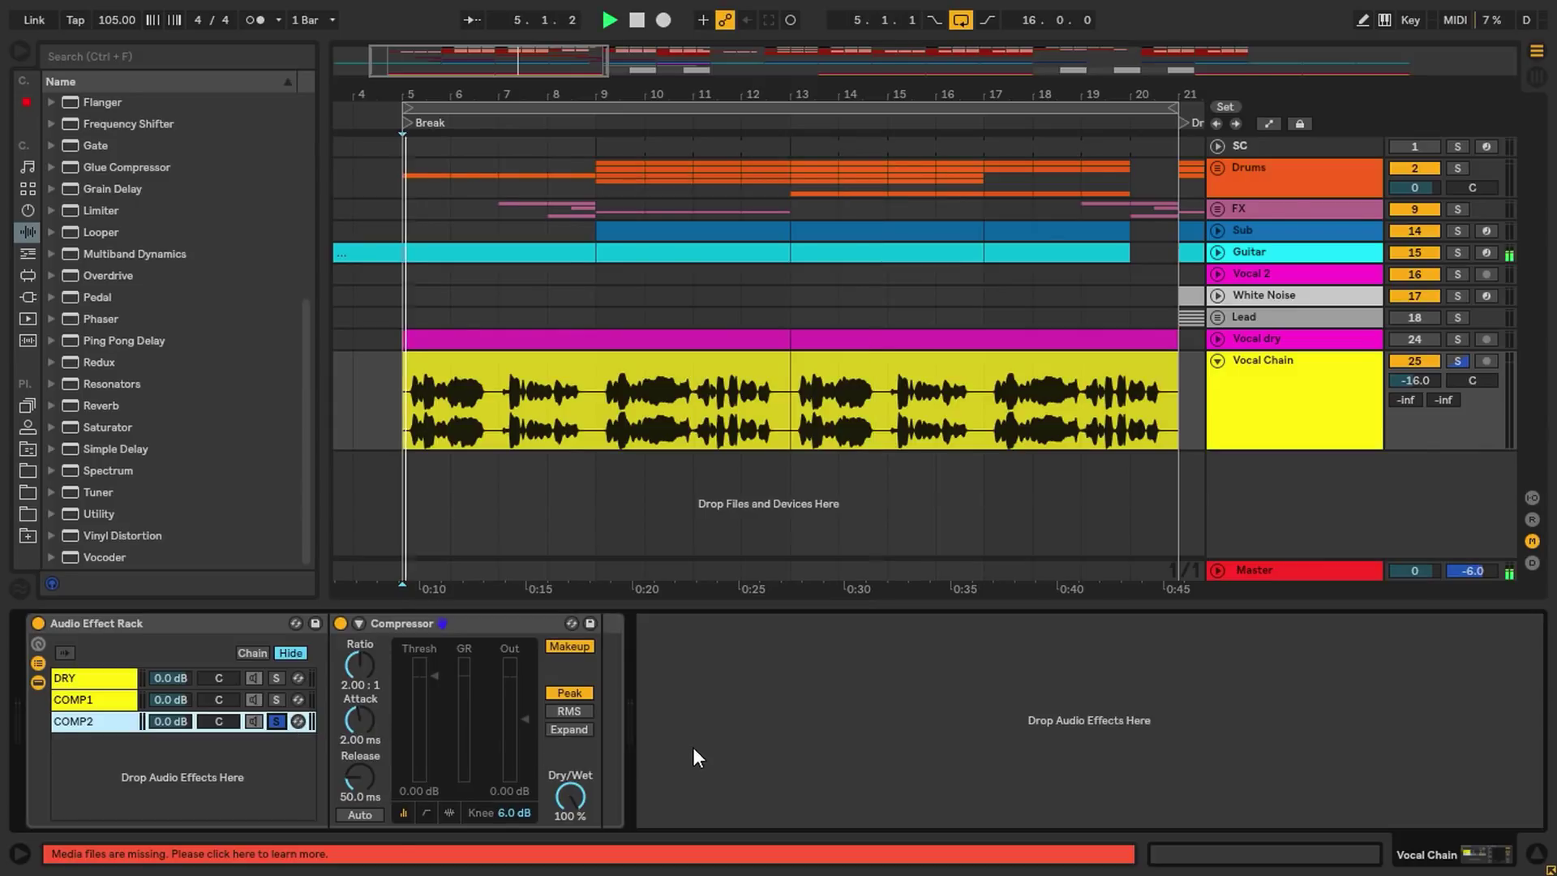
click(437, 676)
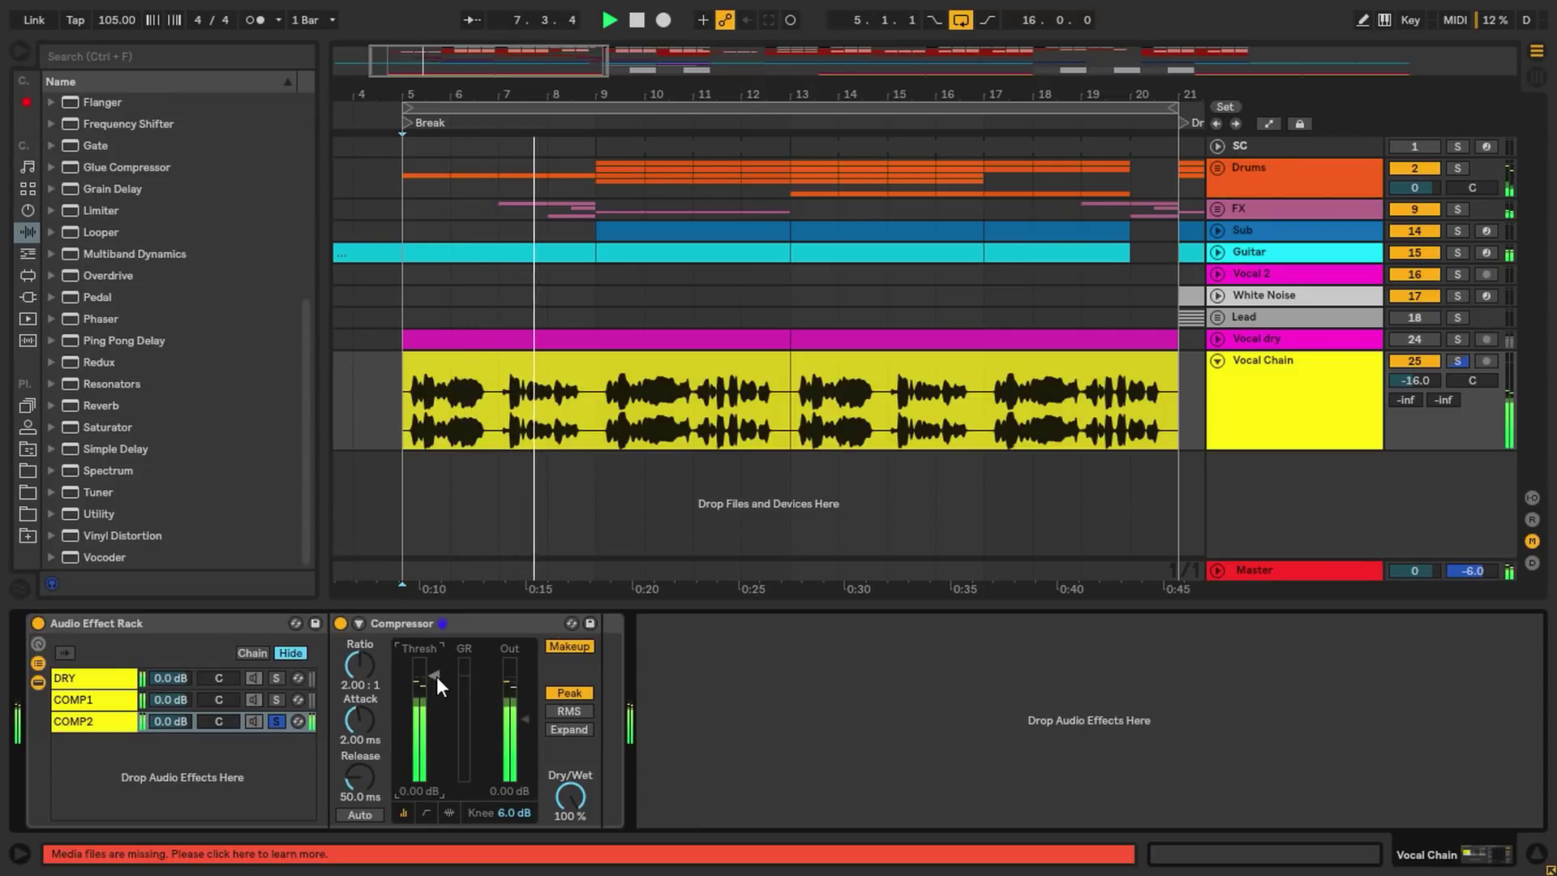
drag(436, 676, 436, 750)
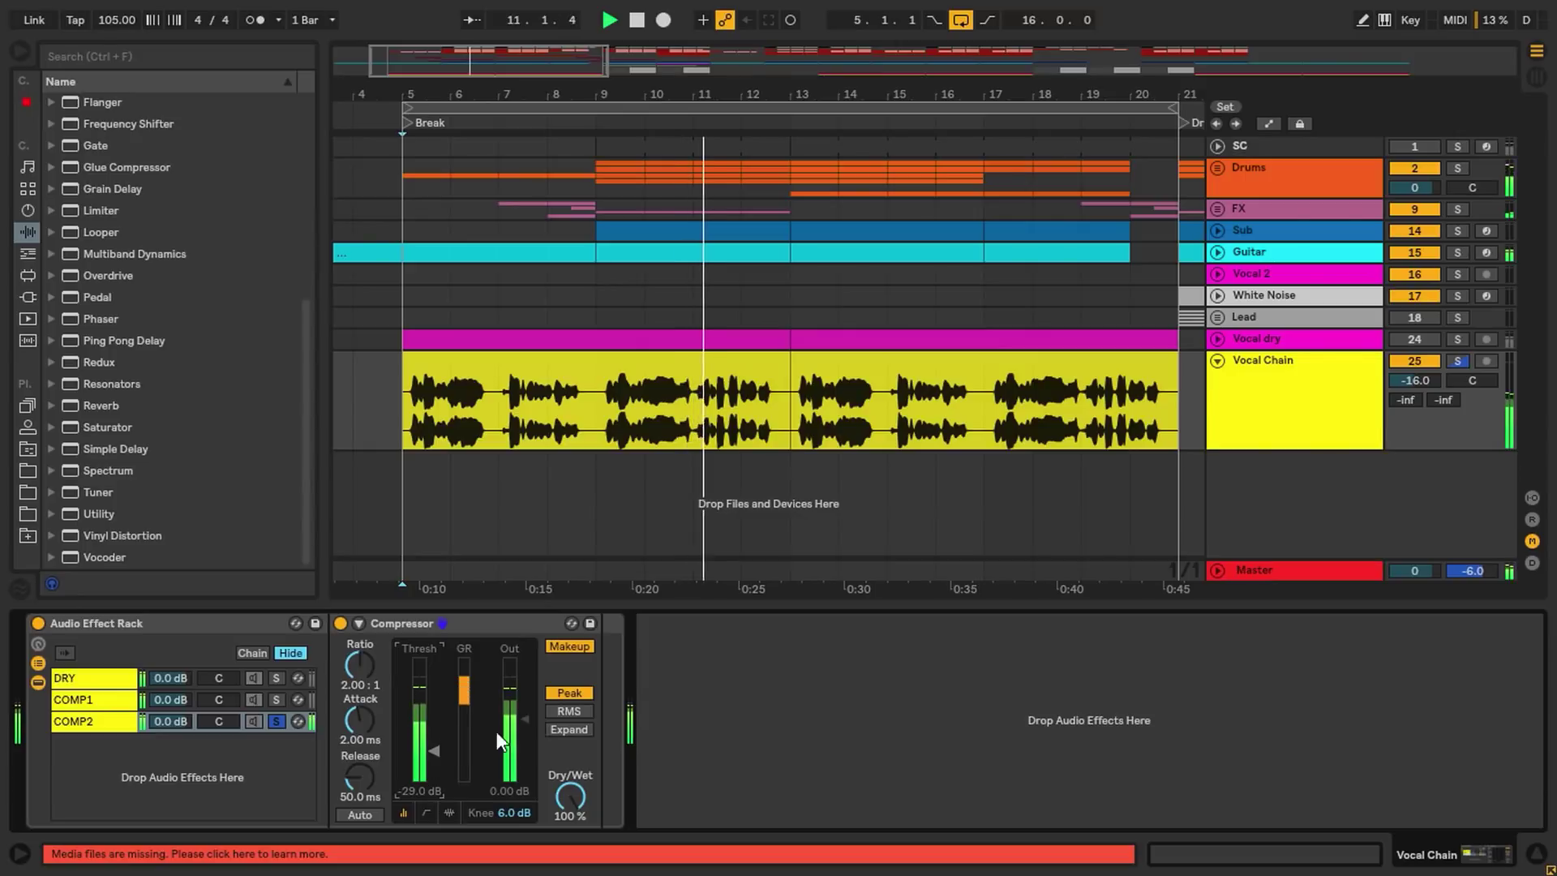
drag(525, 718, 525, 707)
drag(446, 741, 446, 746)
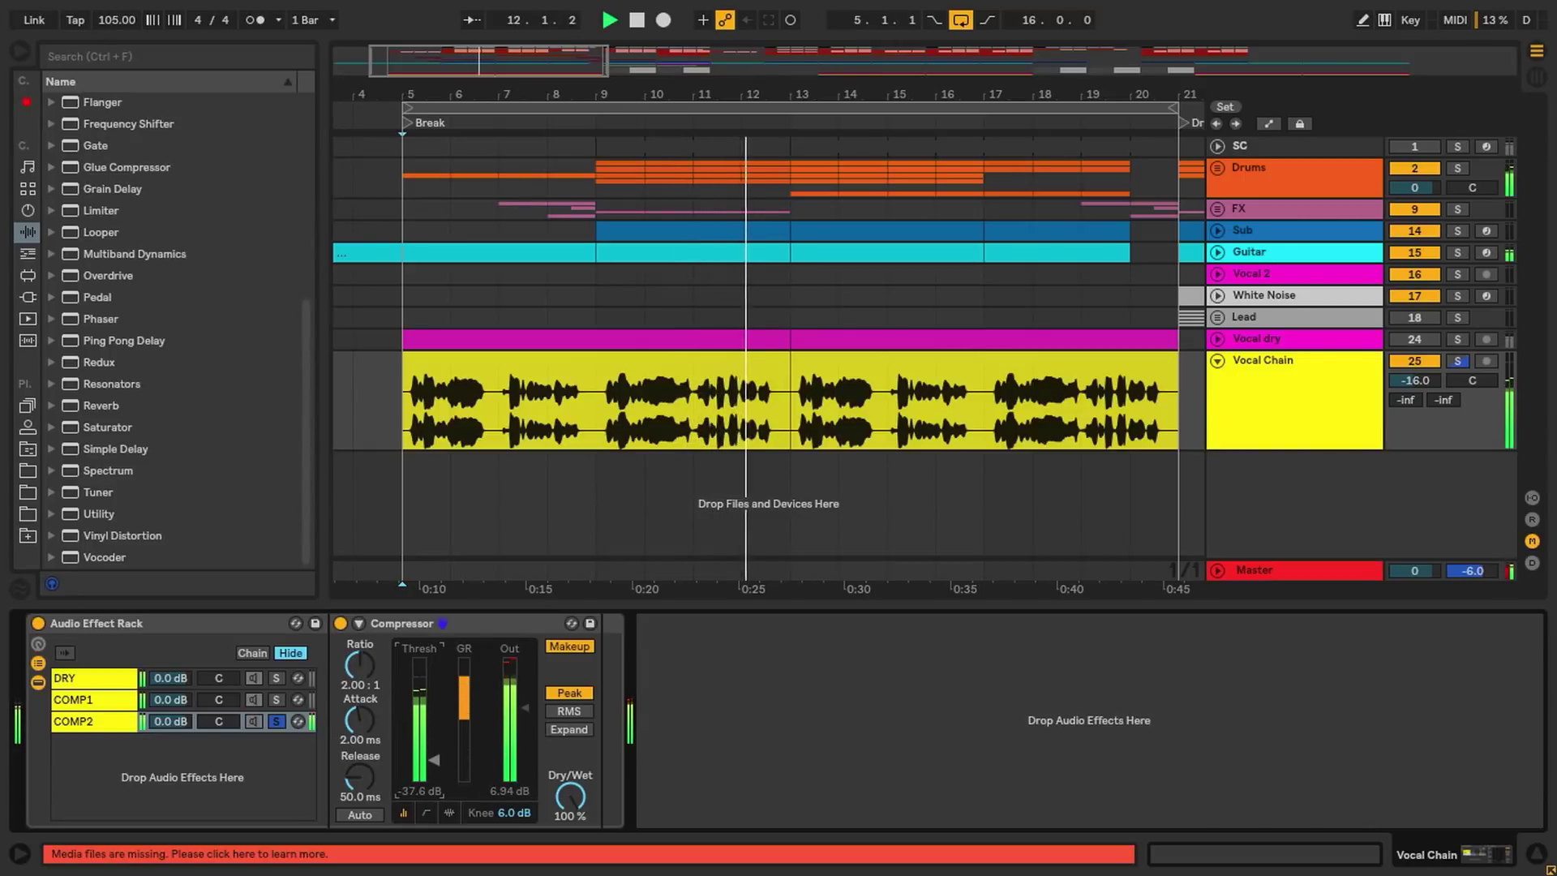
drag(528, 705, 528, 719)
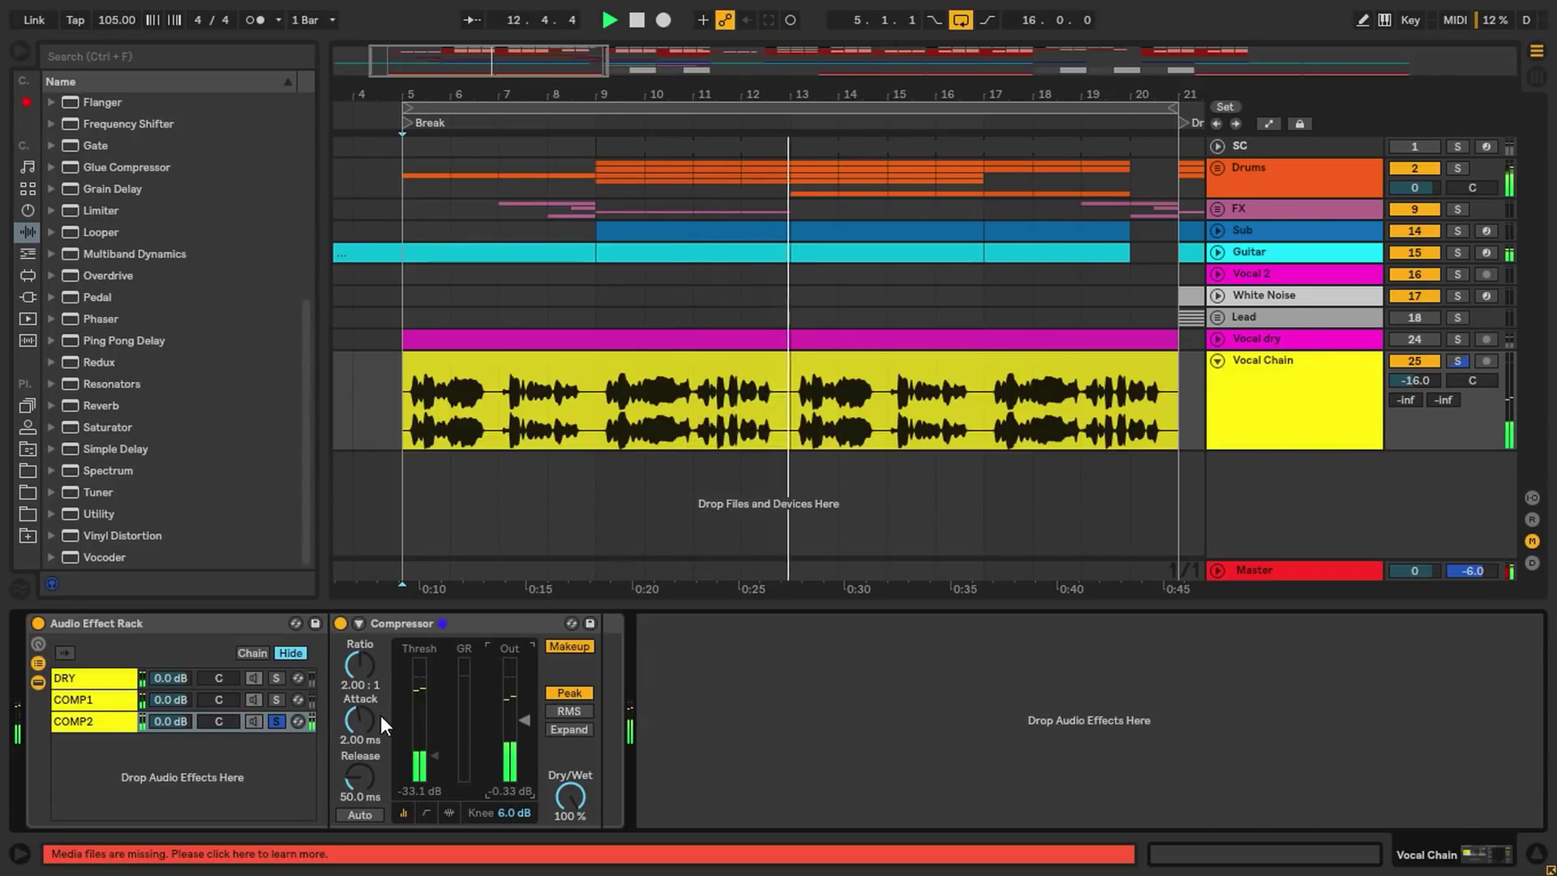
click(220, 704)
key(space)
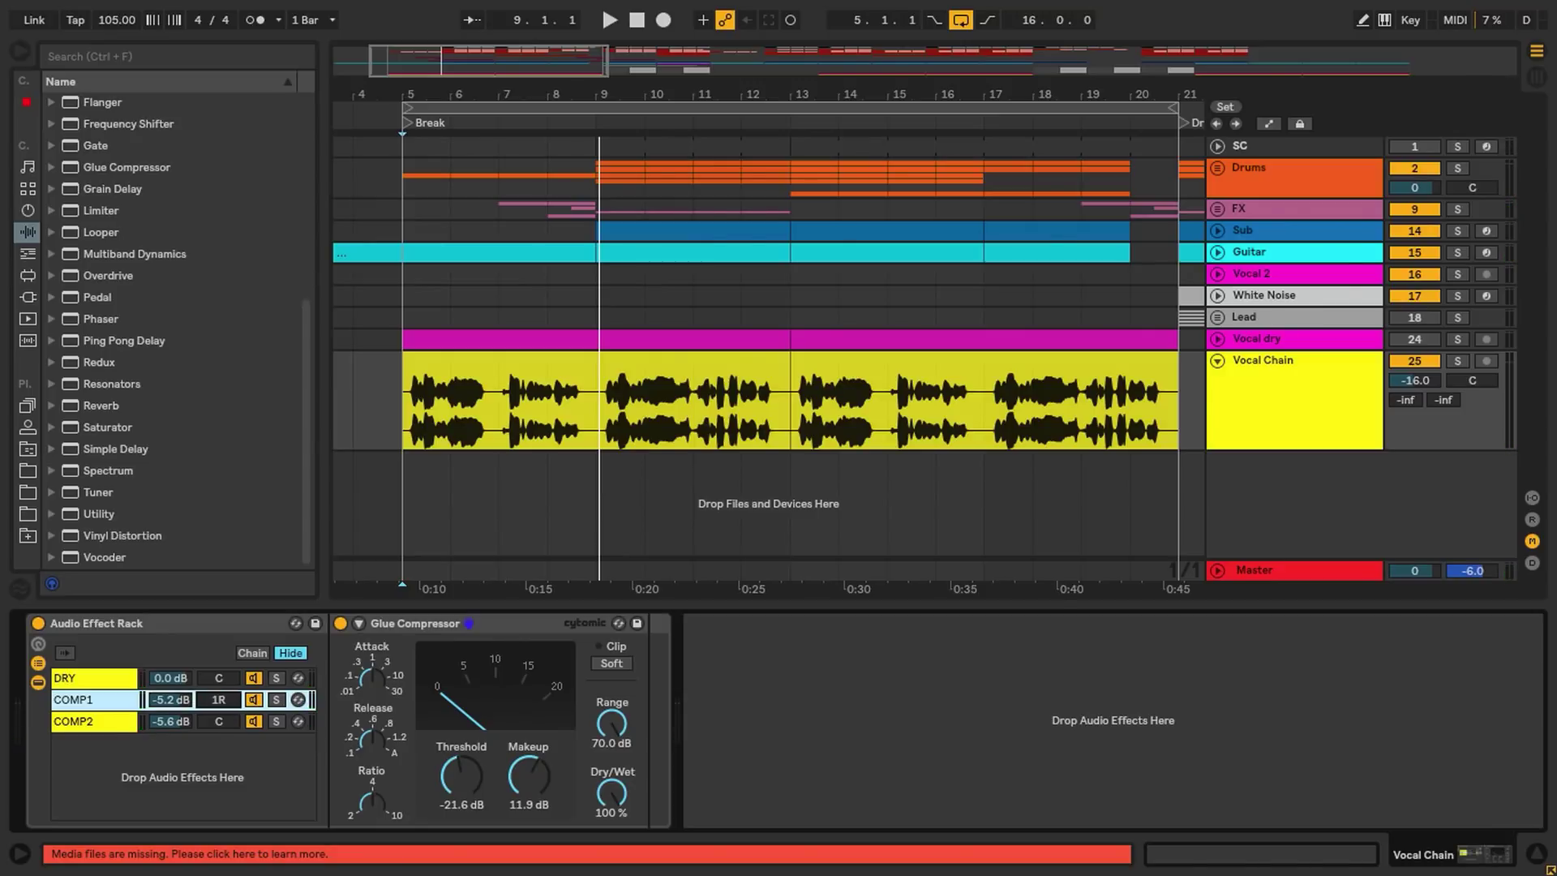
Pan COMP2 to 6L and COMP1 to 6R, then A/B both chains during playback.
drag(224, 721, 224, 723)
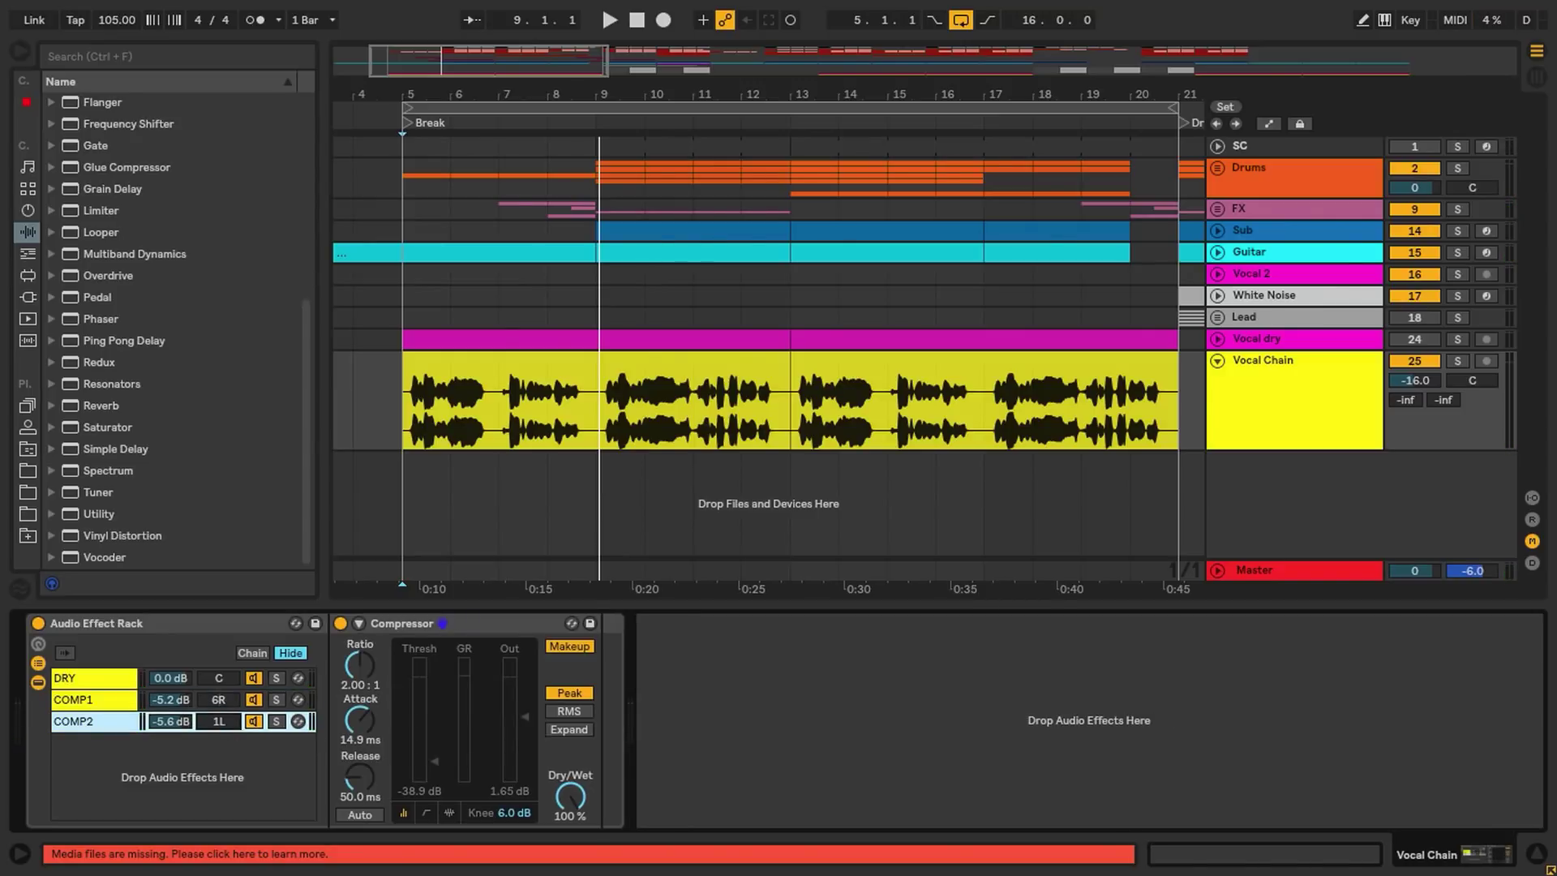
key(space)
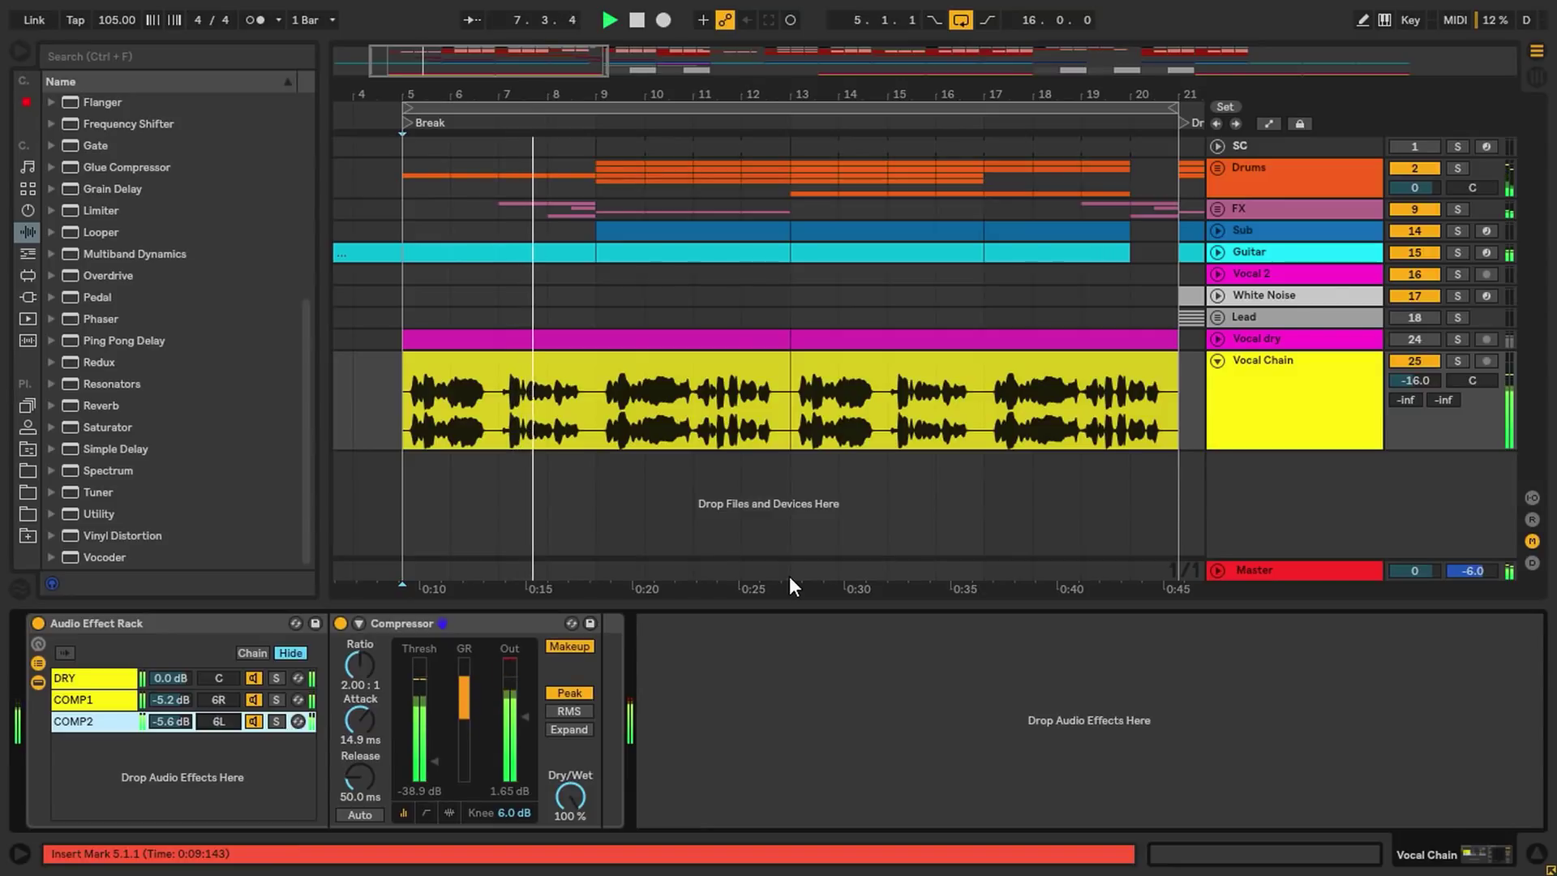
click(257, 720)
click(250, 703)
click(251, 701)
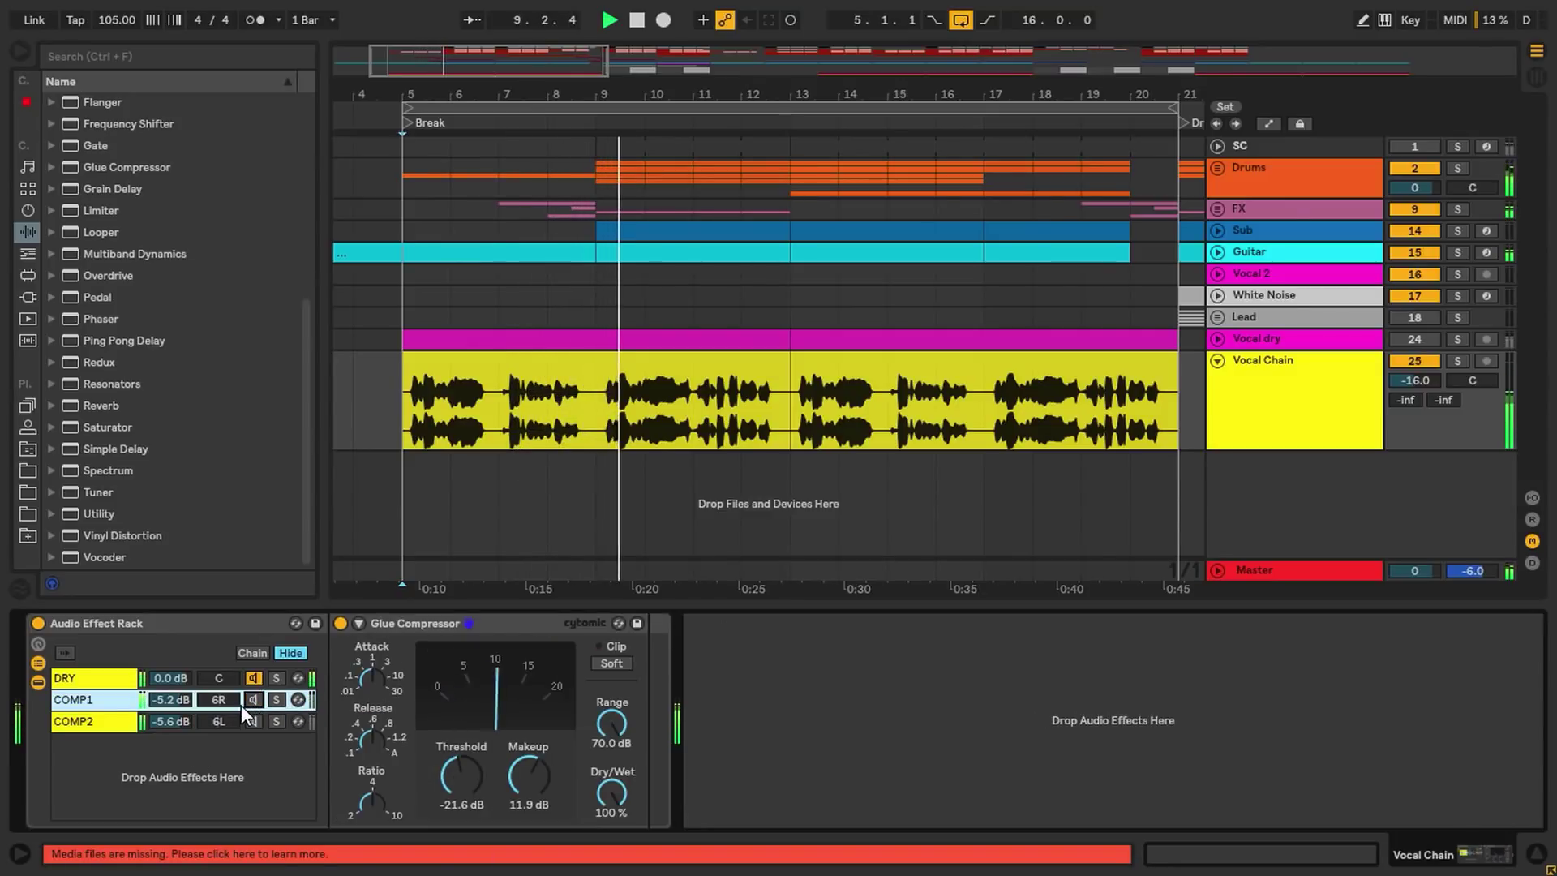
click(260, 722)
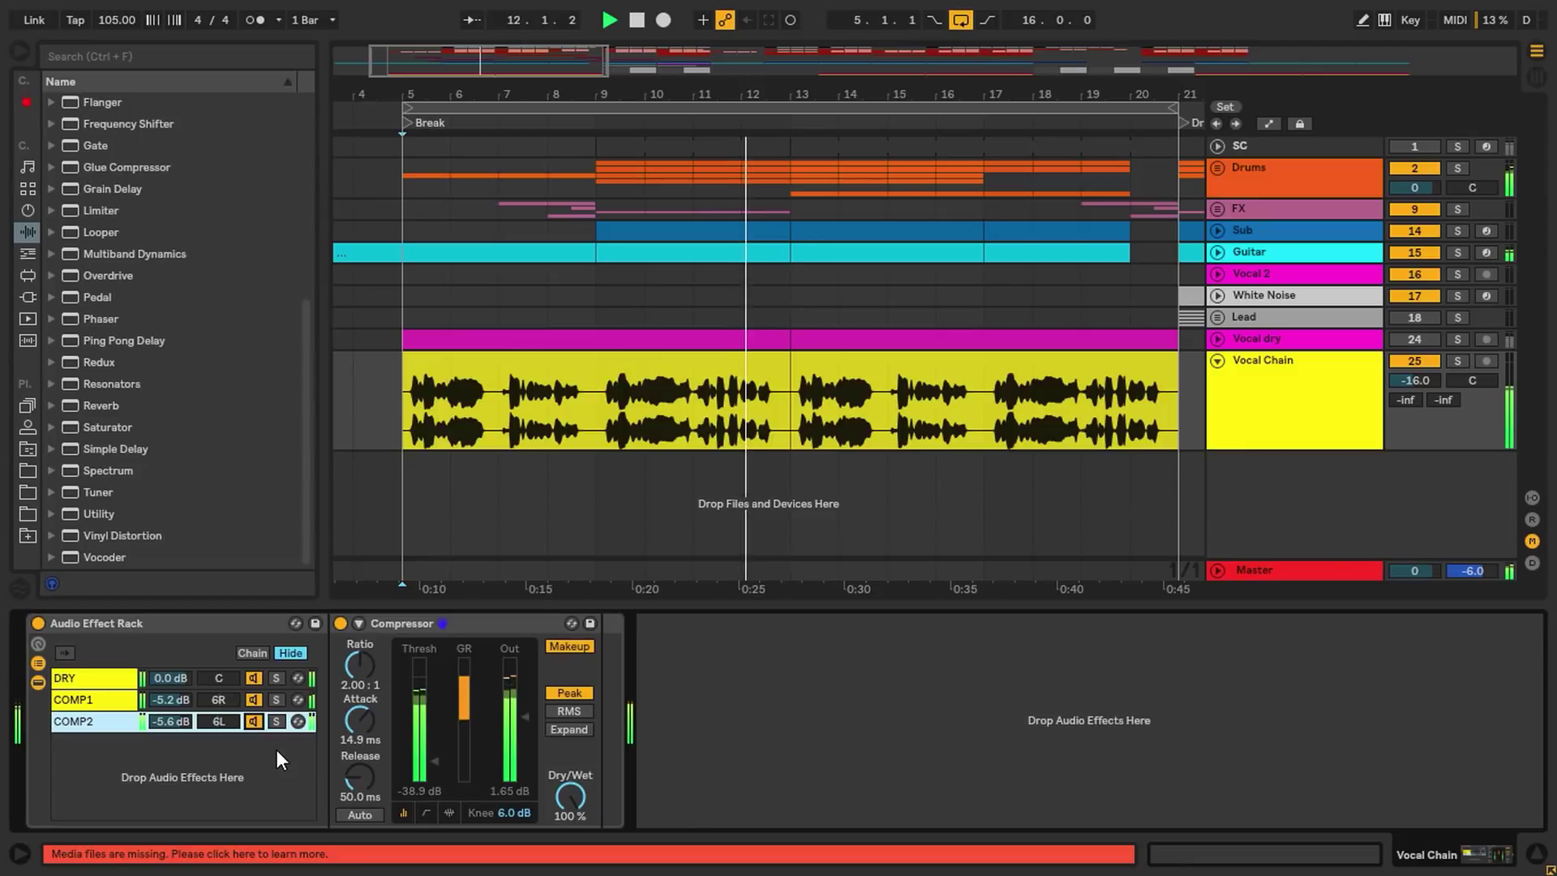
click(149, 699)
key(space)
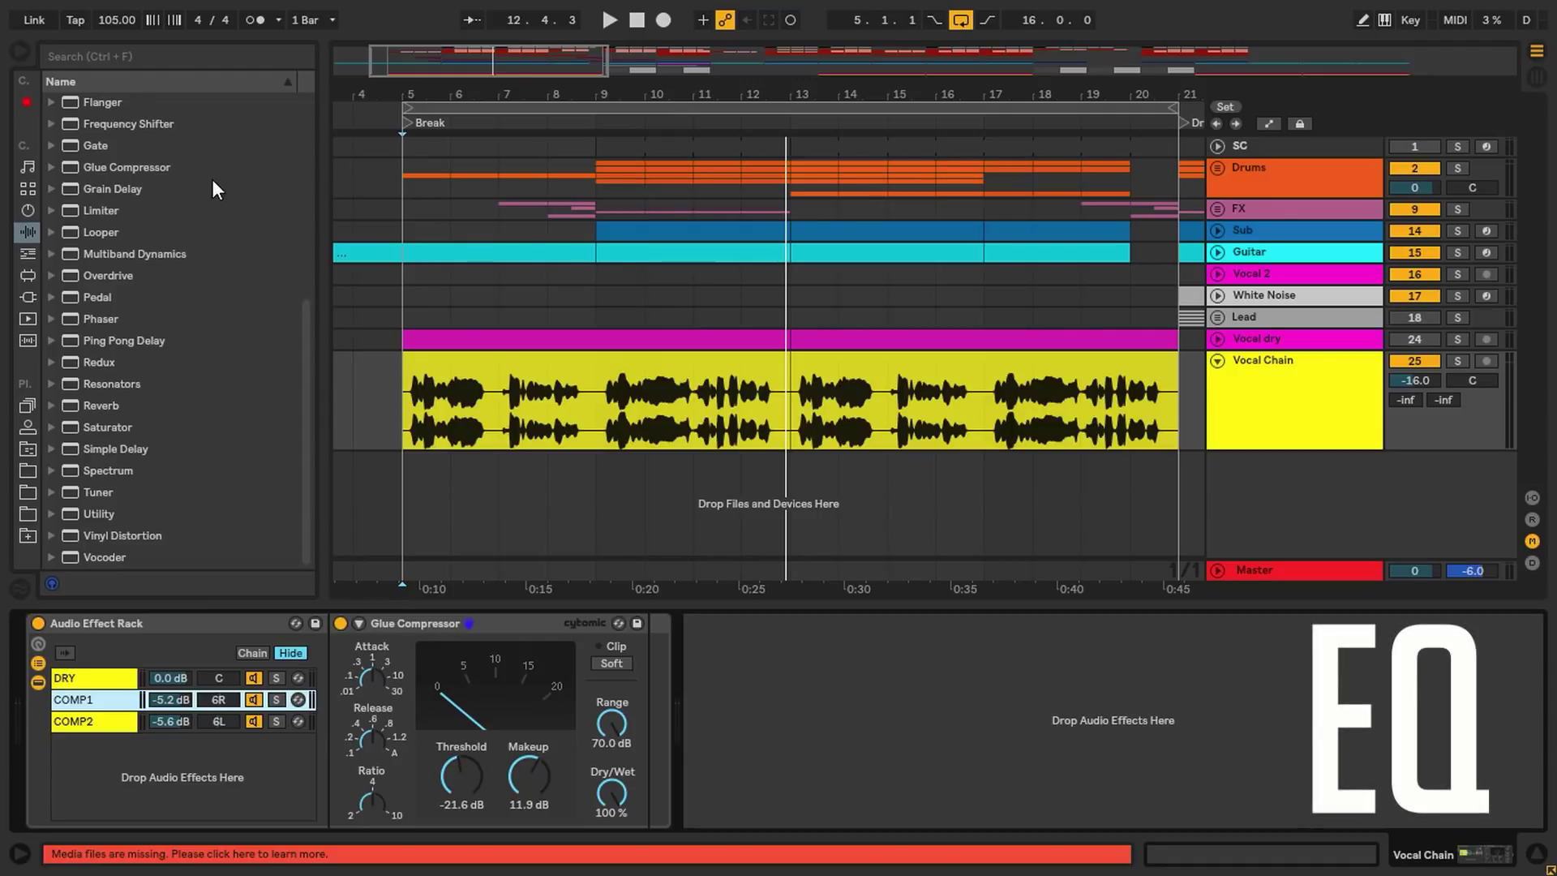
click(116, 59)
Add EQ Eight after the Glue Compressor with band 1 as a Low Cut 48 near 132 Hz.
text(EQ)
drag(125, 130, 869, 721)
click(302, 56)
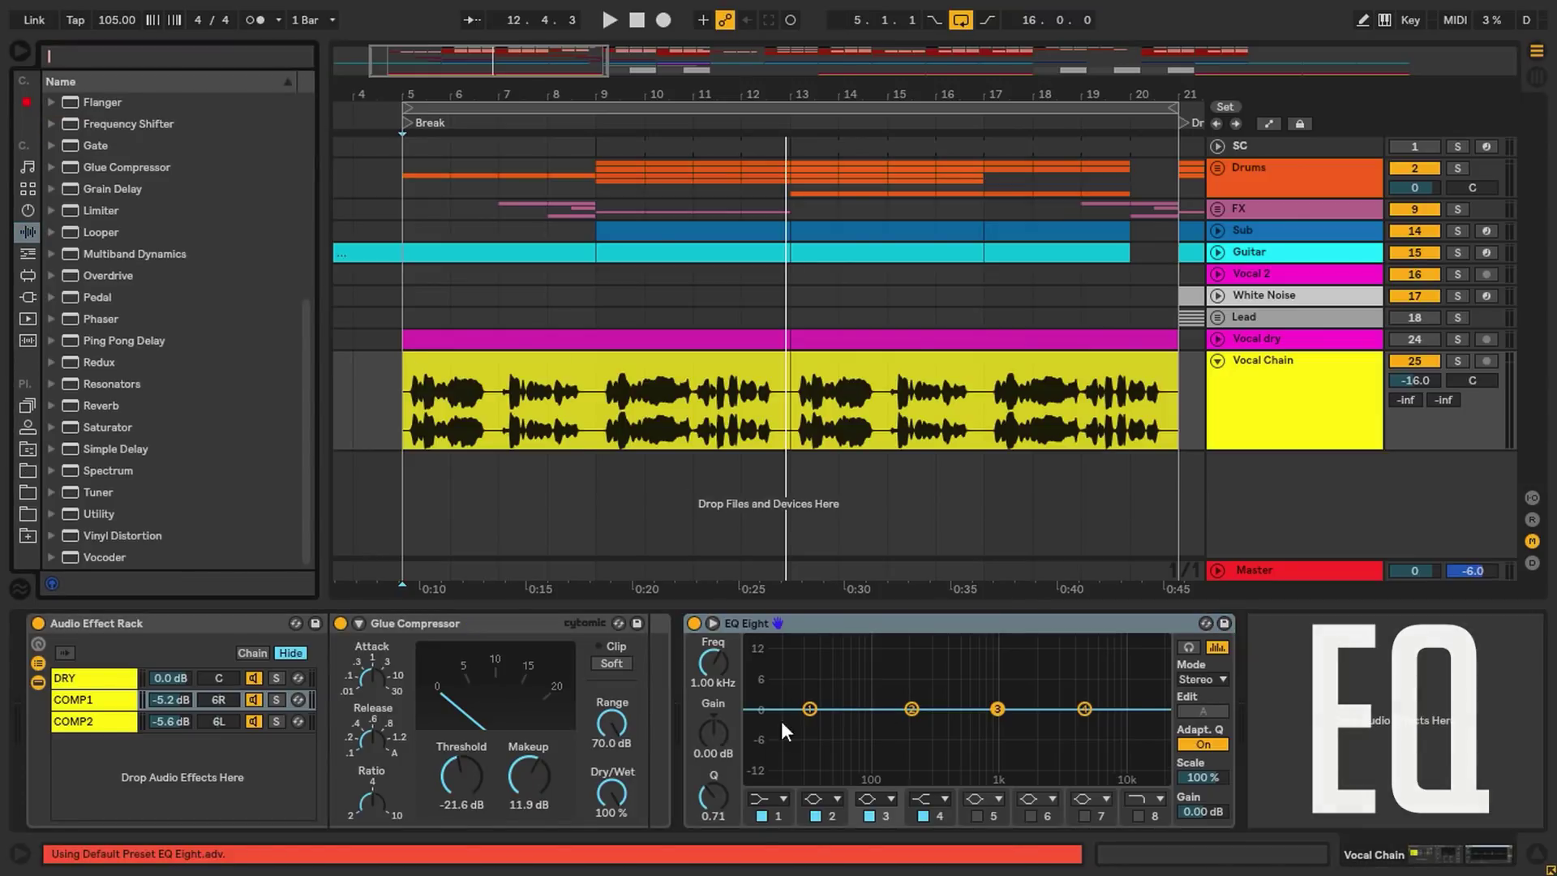
click(764, 798)
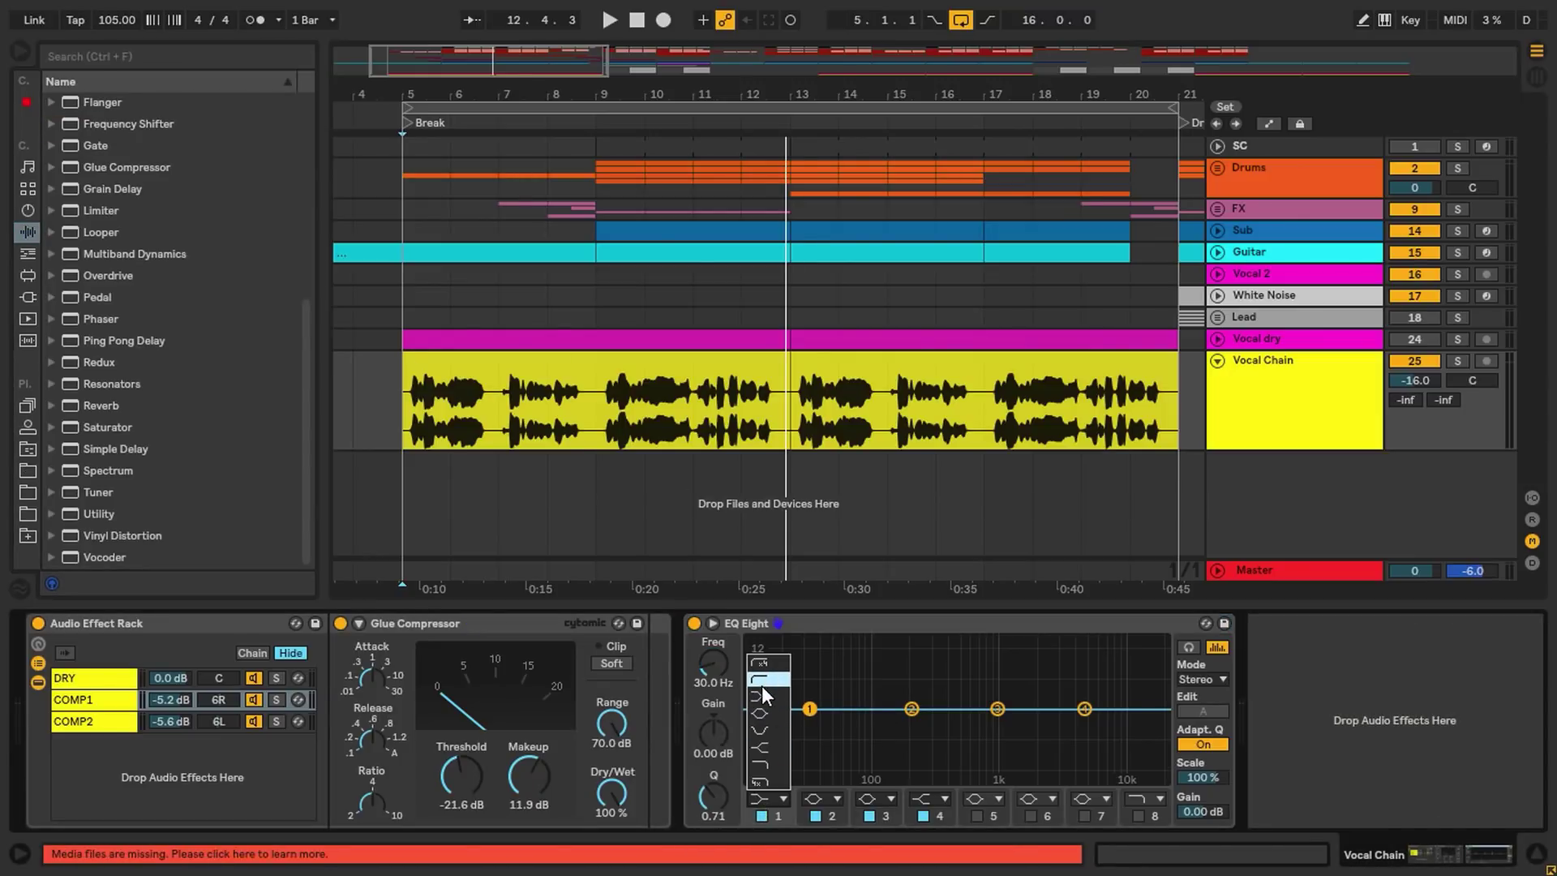
click(763, 664)
drag(810, 726, 898, 726)
key(space)
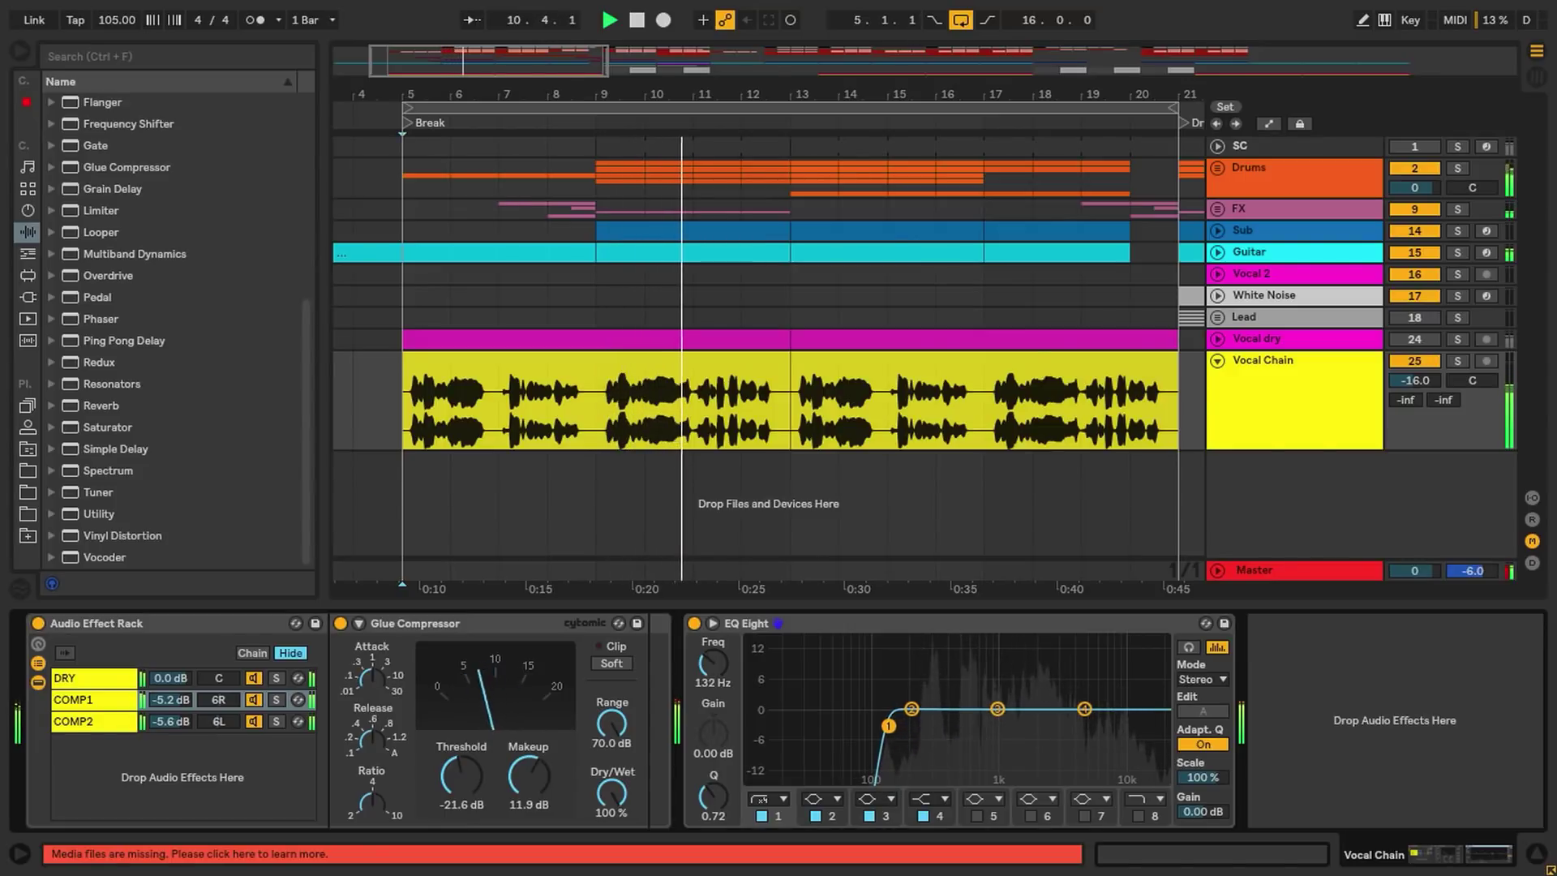
key(space)
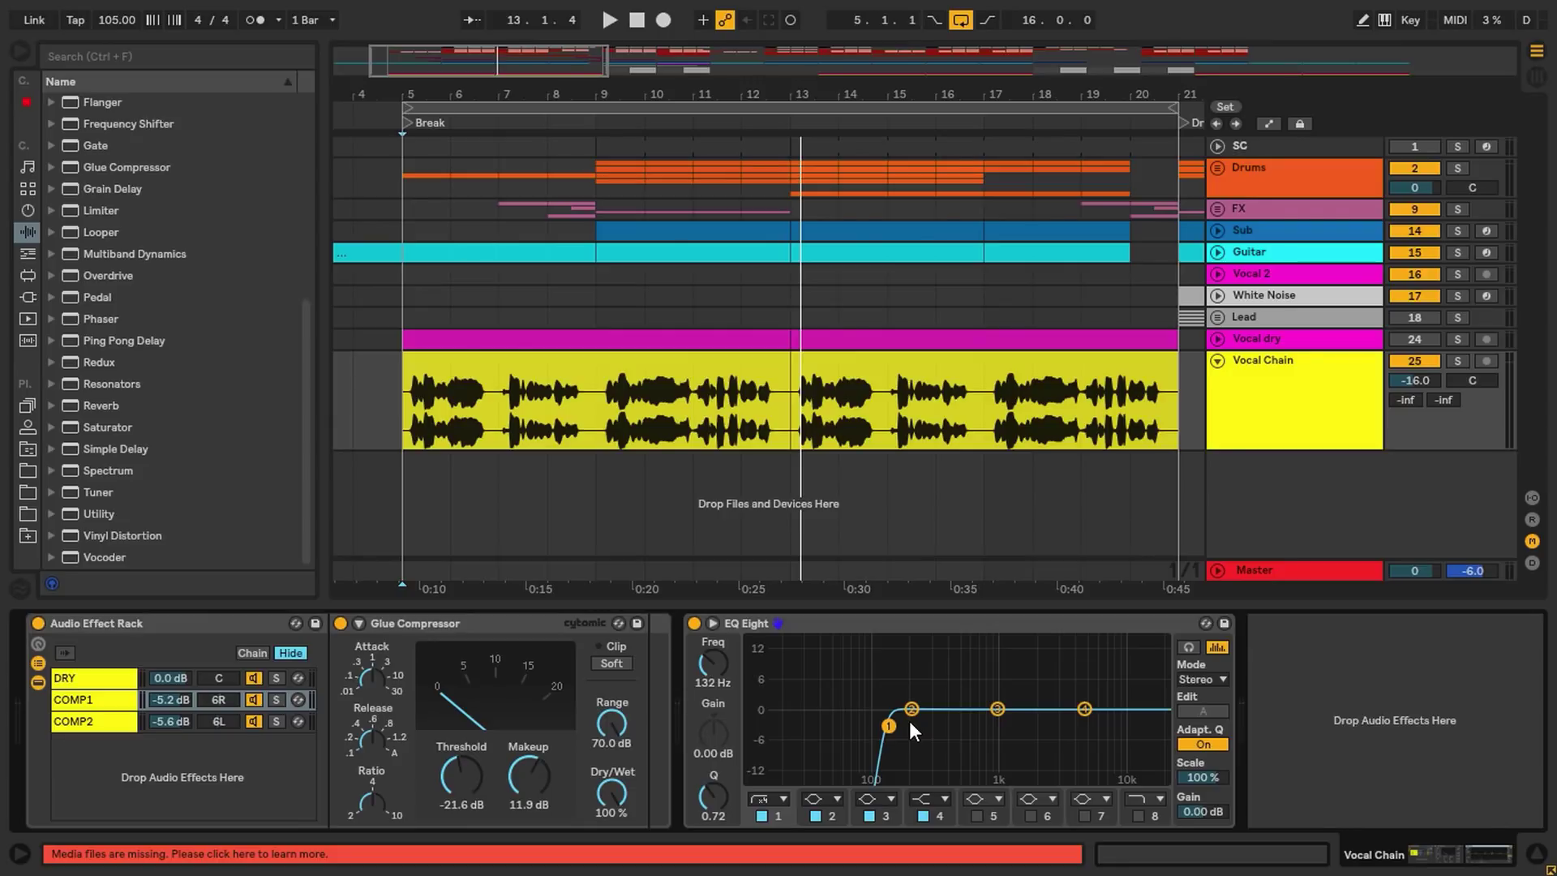
Select EQ band 2 for editing to sharpen its Q to 18.0.
click(889, 620)
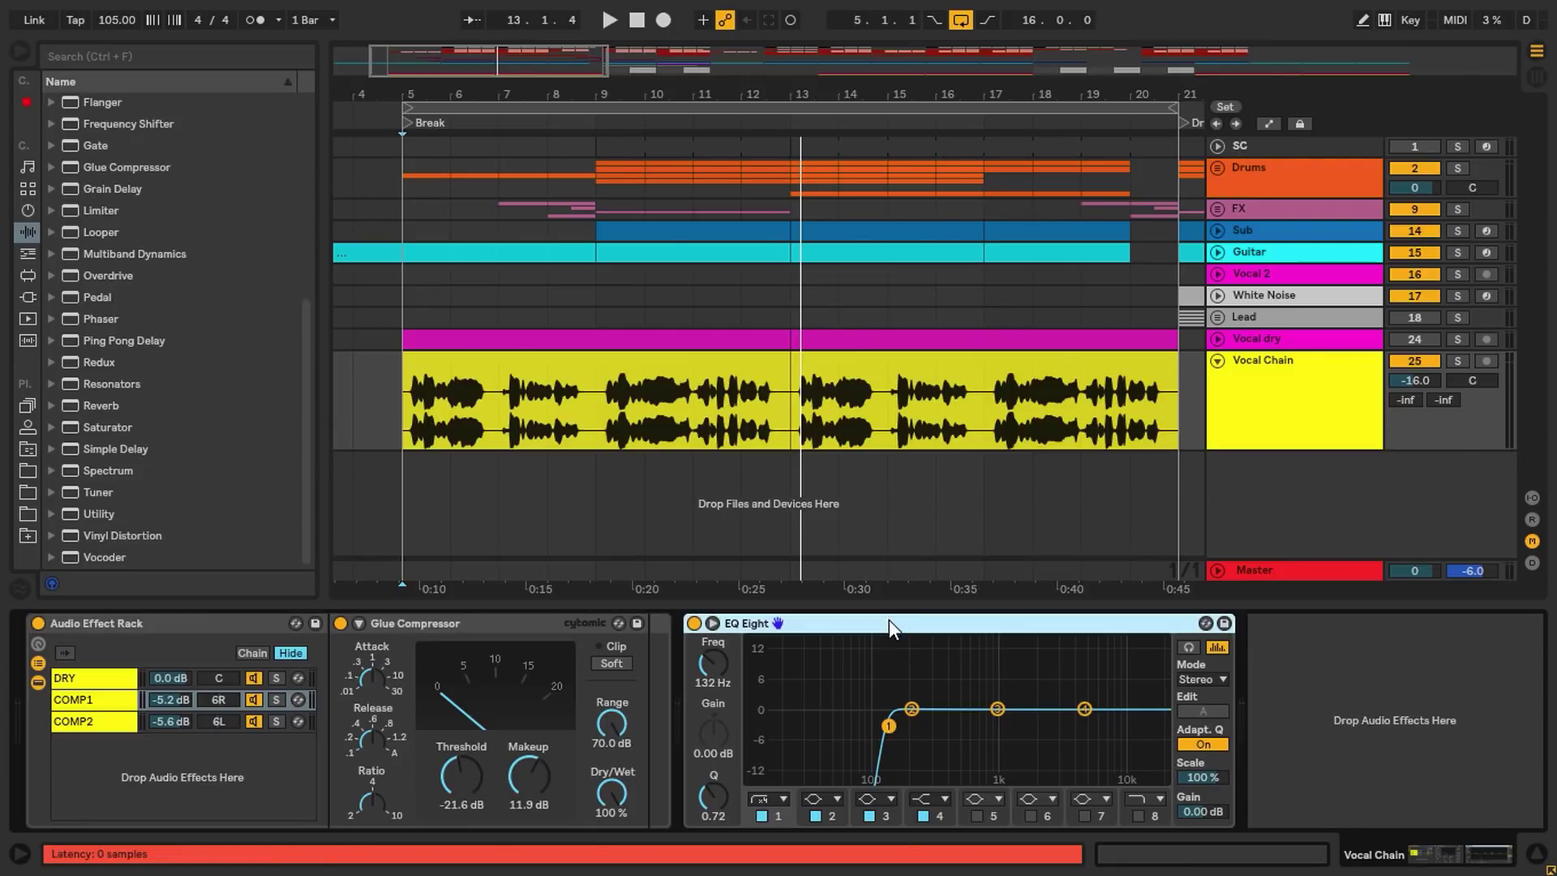
click(1326, 763)
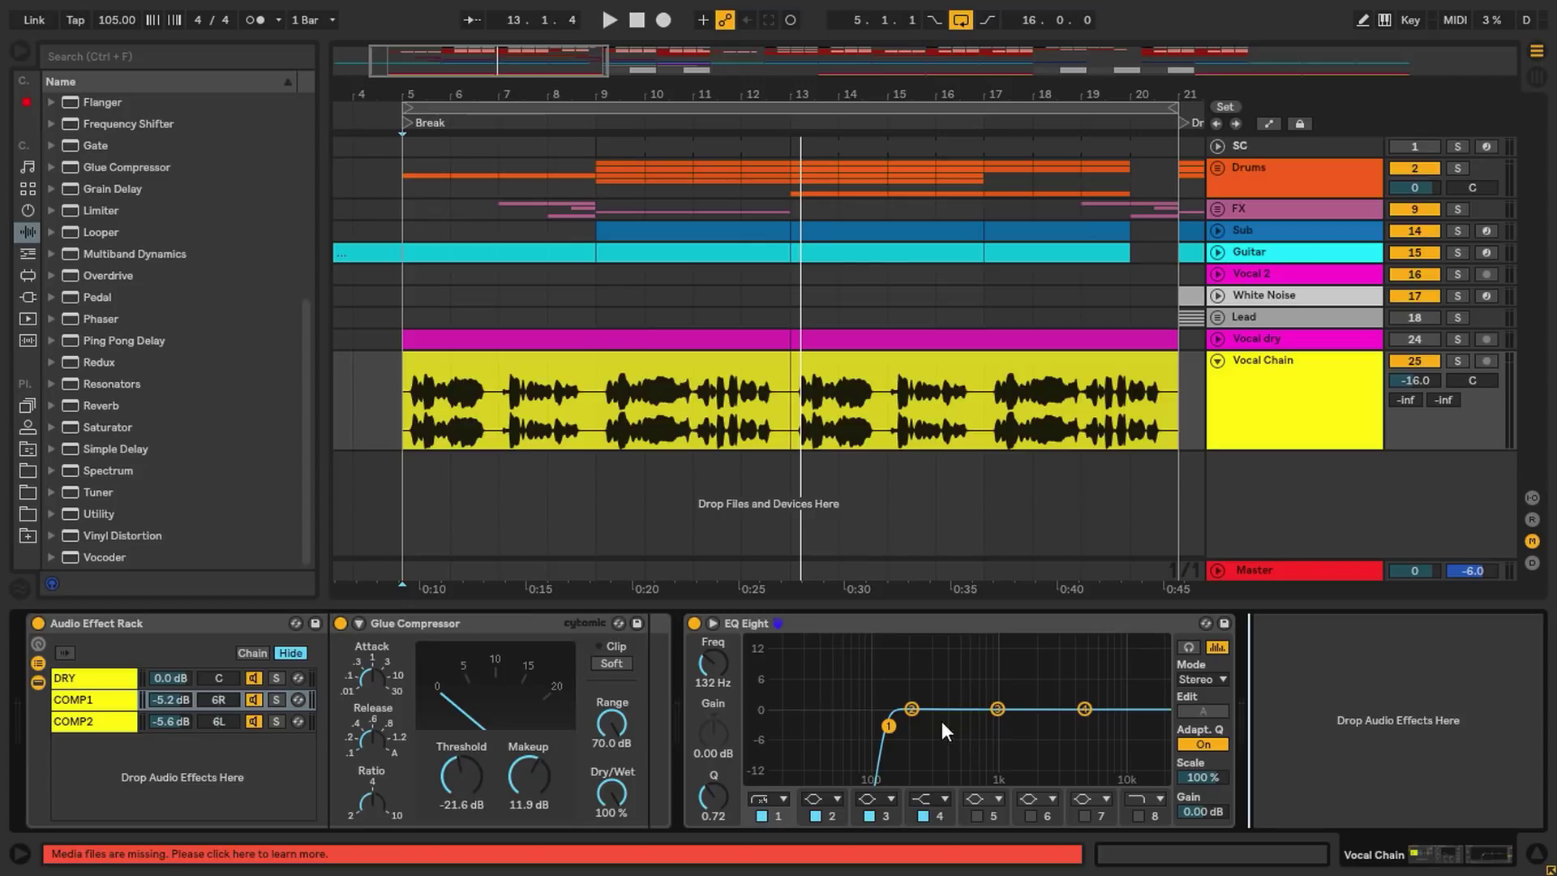
click(911, 709)
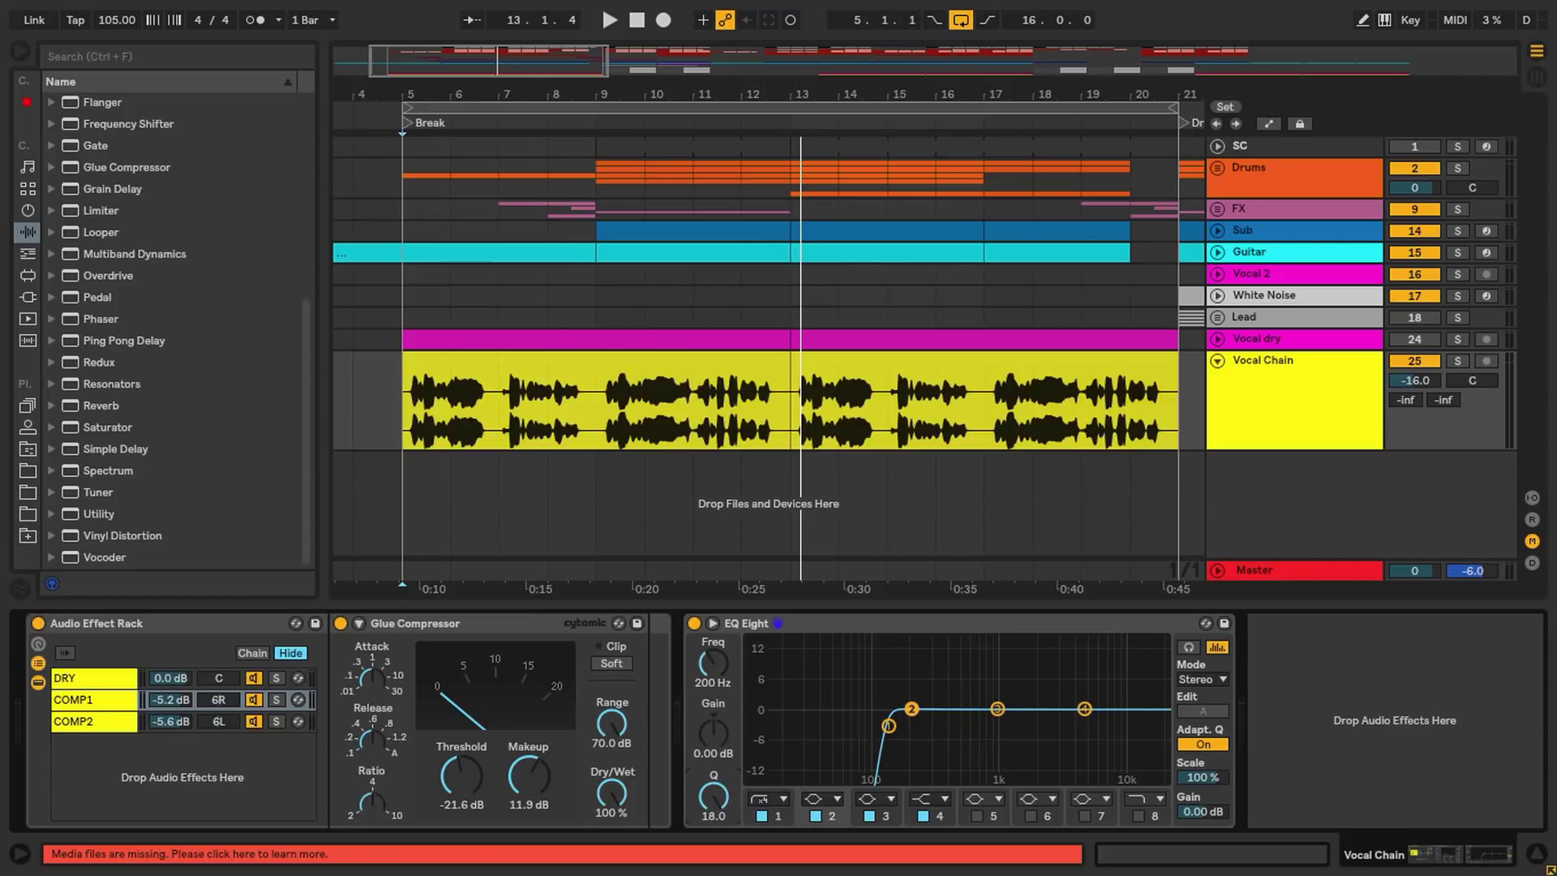
Carve -15 dB notches with band 2 at 505 Hz and band 3 at 1.56 kHz.
key(space)
drag(908, 639, 960, 642)
drag(717, 735, 716, 823)
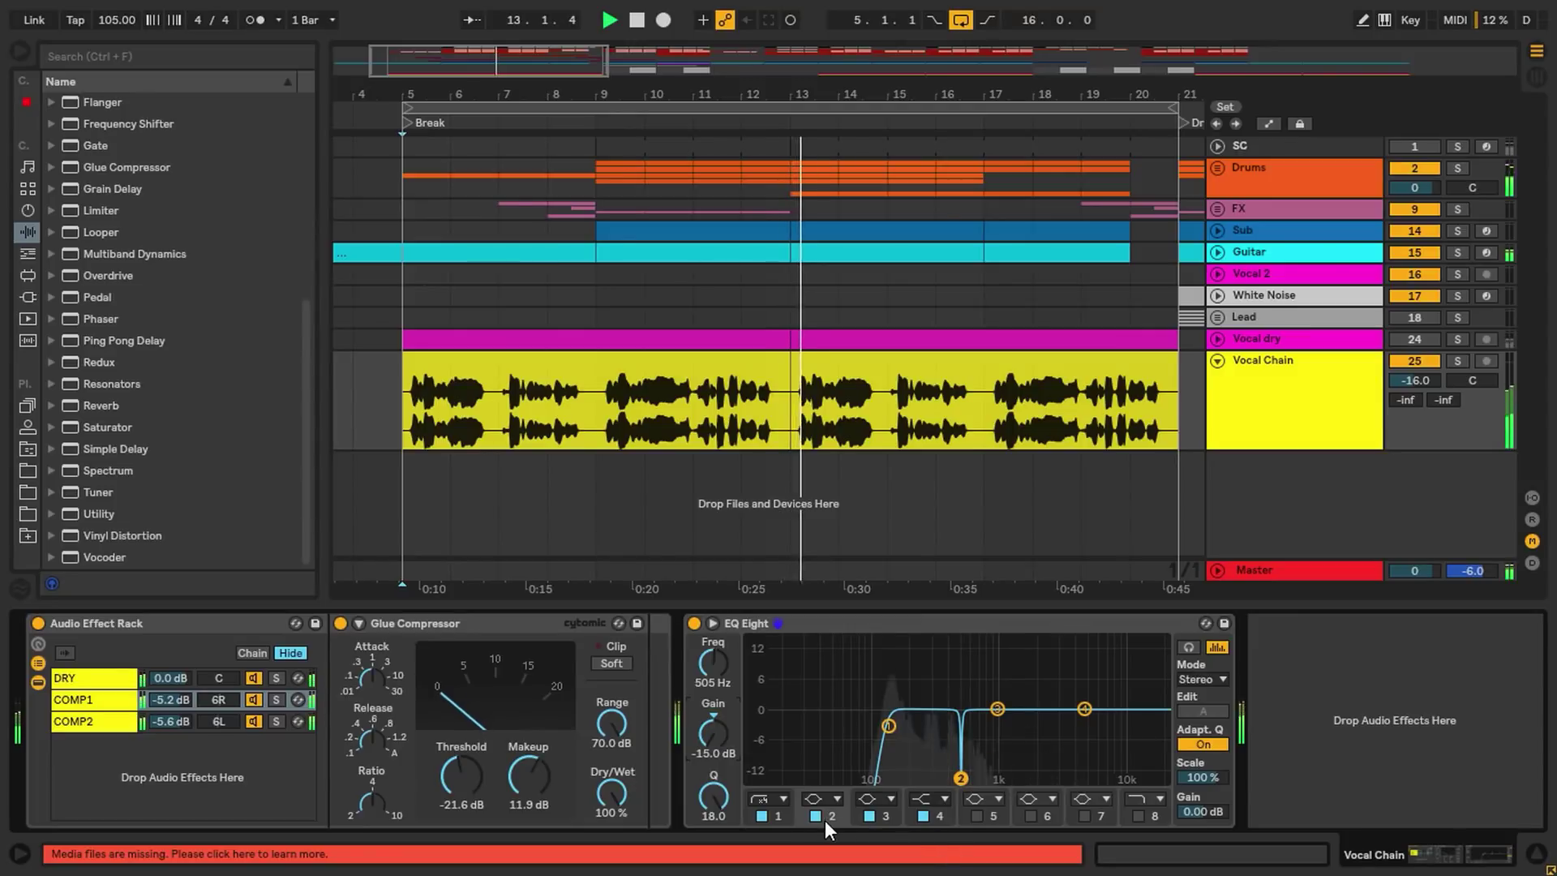
click(873, 814)
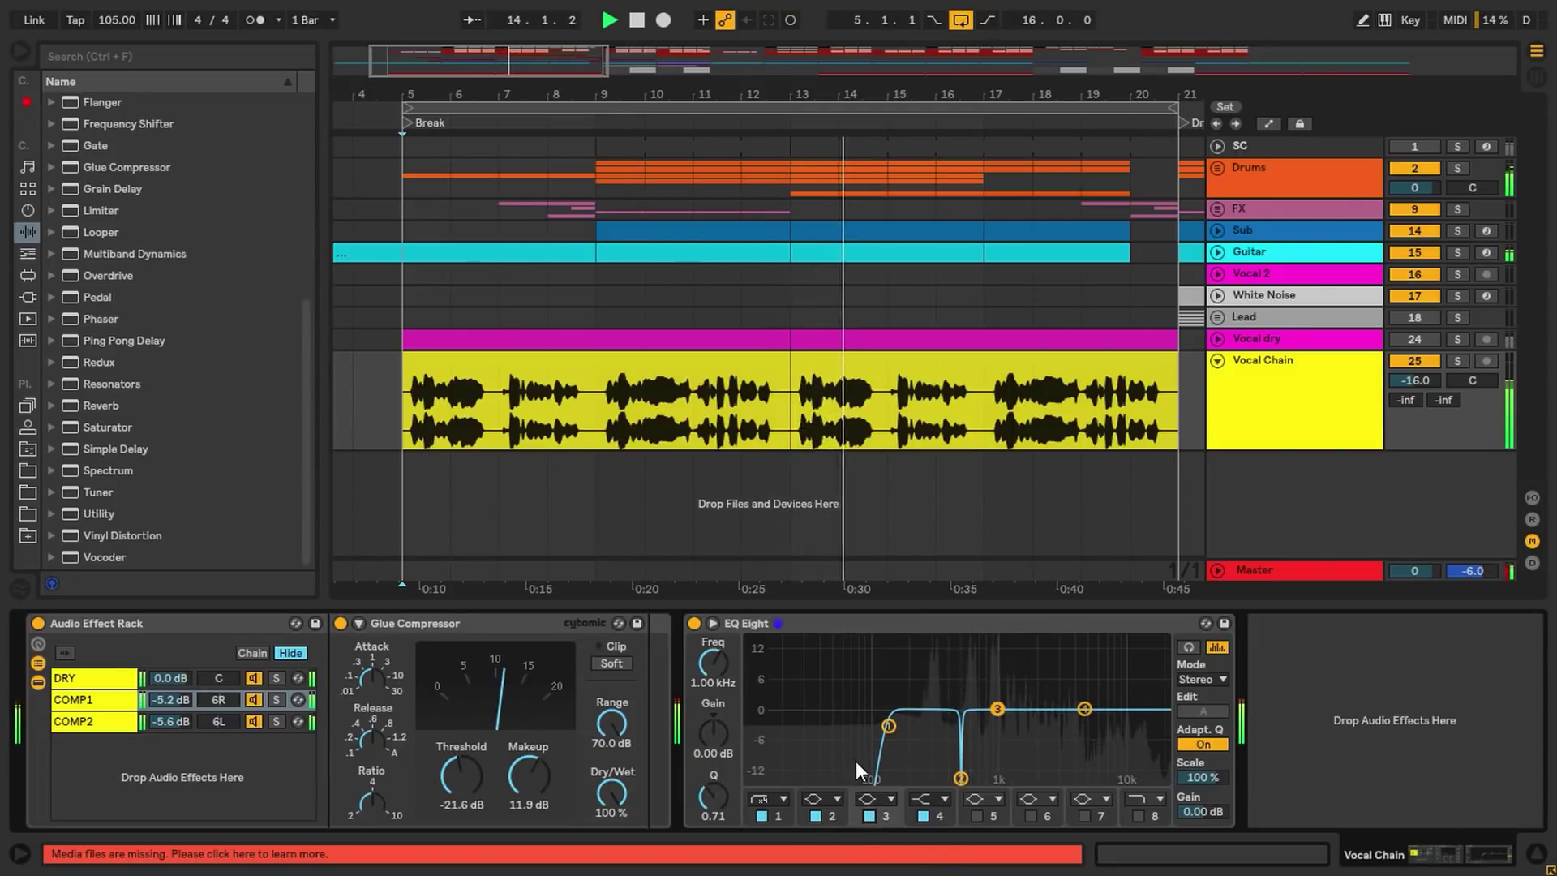
drag(997, 708, 1022, 639)
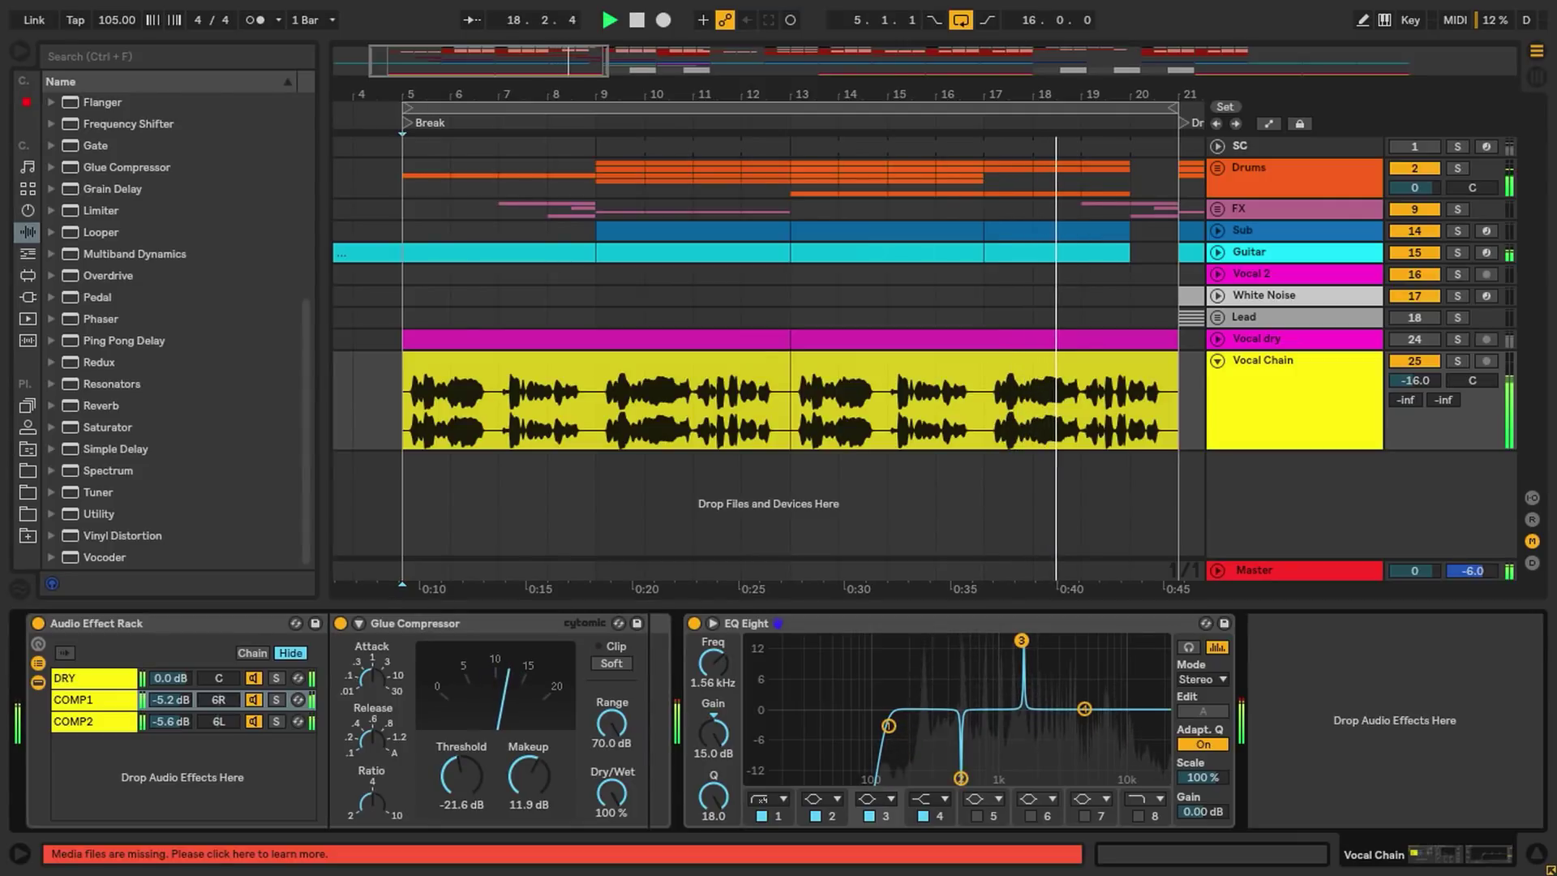
drag(718, 729, 718, 827)
Add a band 5 notch at 261 Hz, recheck bands 2 and 3 at -15 dB, then select COMP2.
click(975, 816)
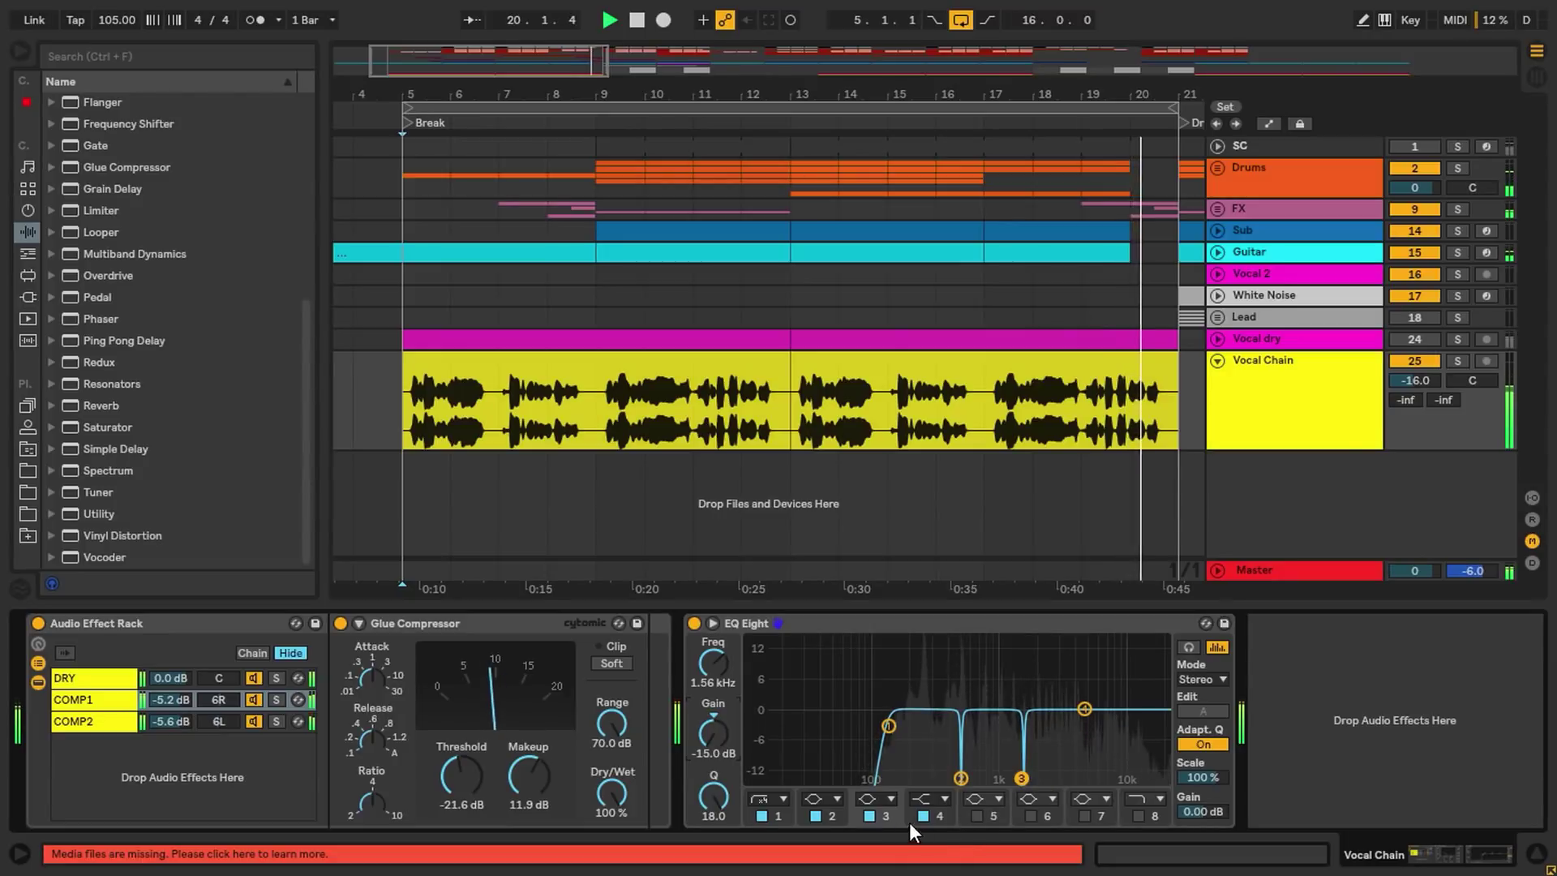
drag(873, 708, 924, 640)
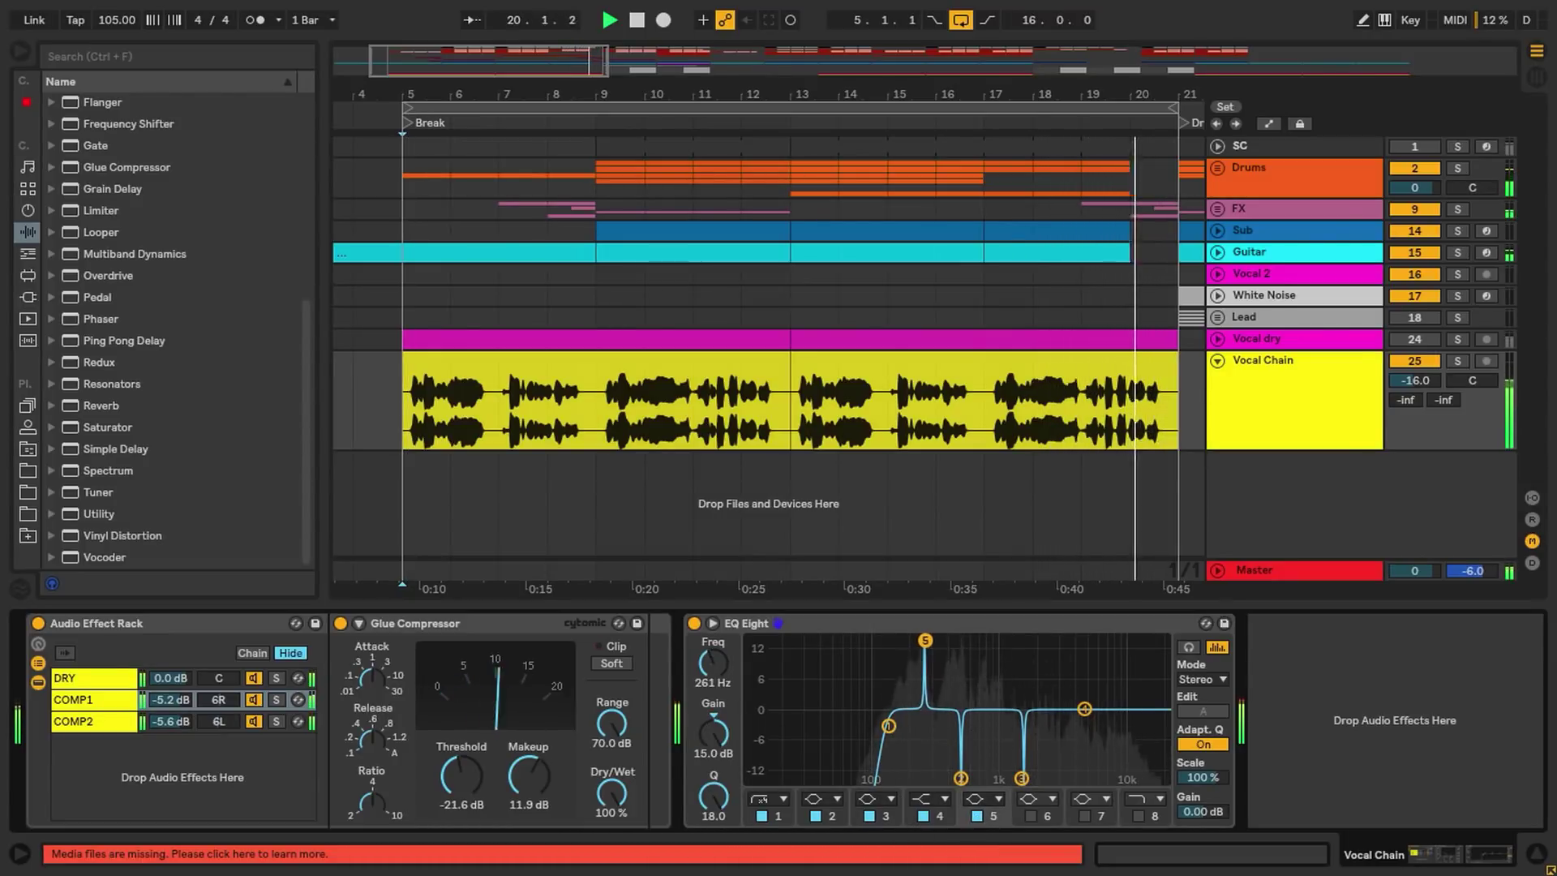
drag(712, 732, 713, 819)
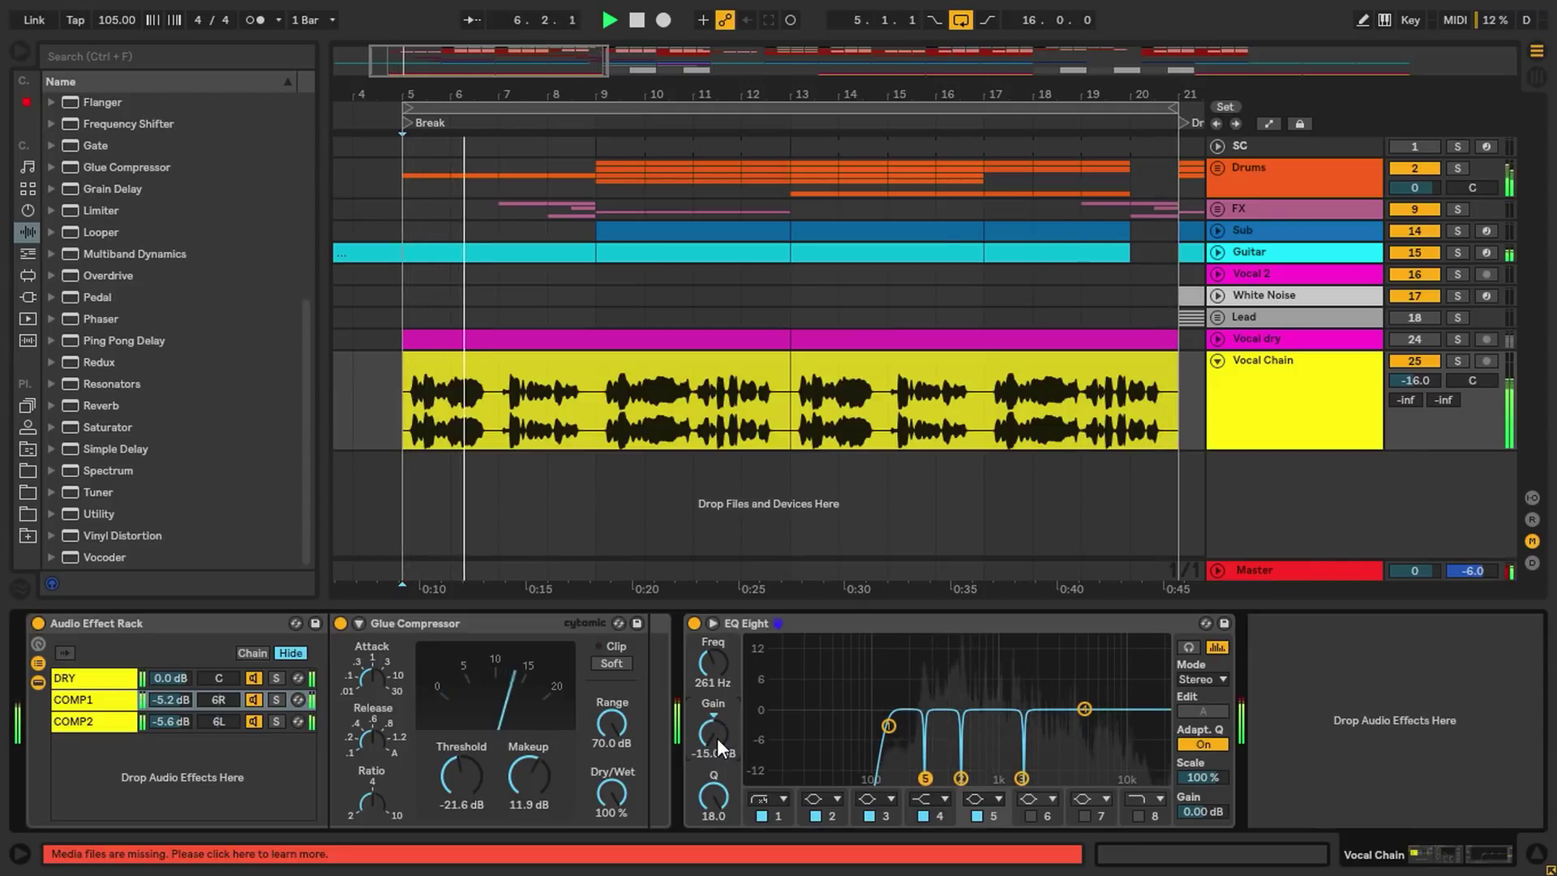
drag(717, 738, 713, 819)
click(828, 811)
drag(709, 740, 710, 653)
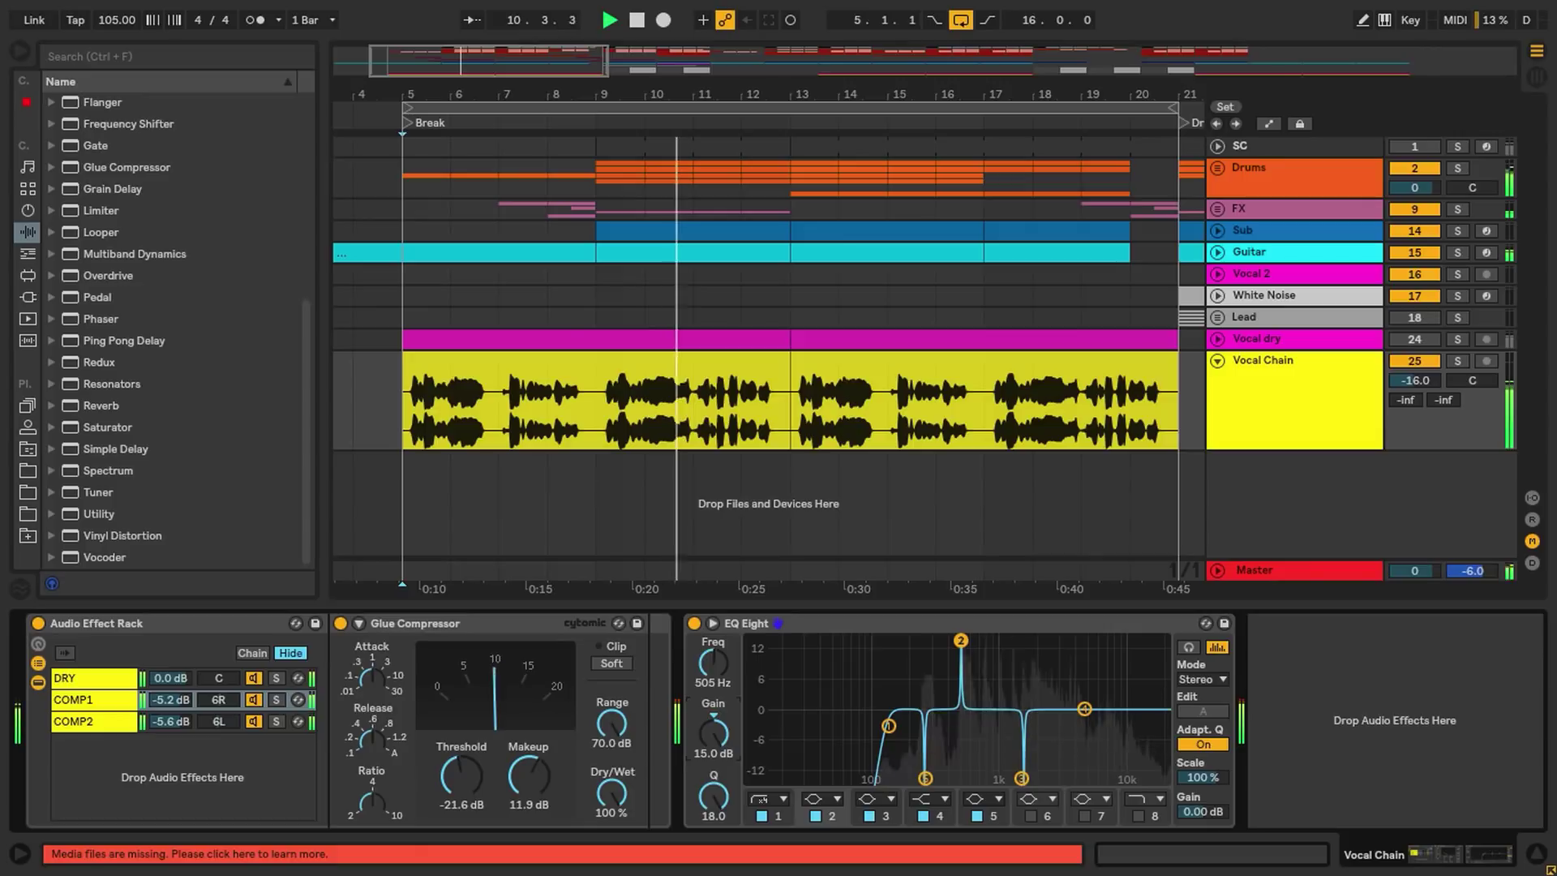
drag(713, 732, 712, 819)
click(882, 811)
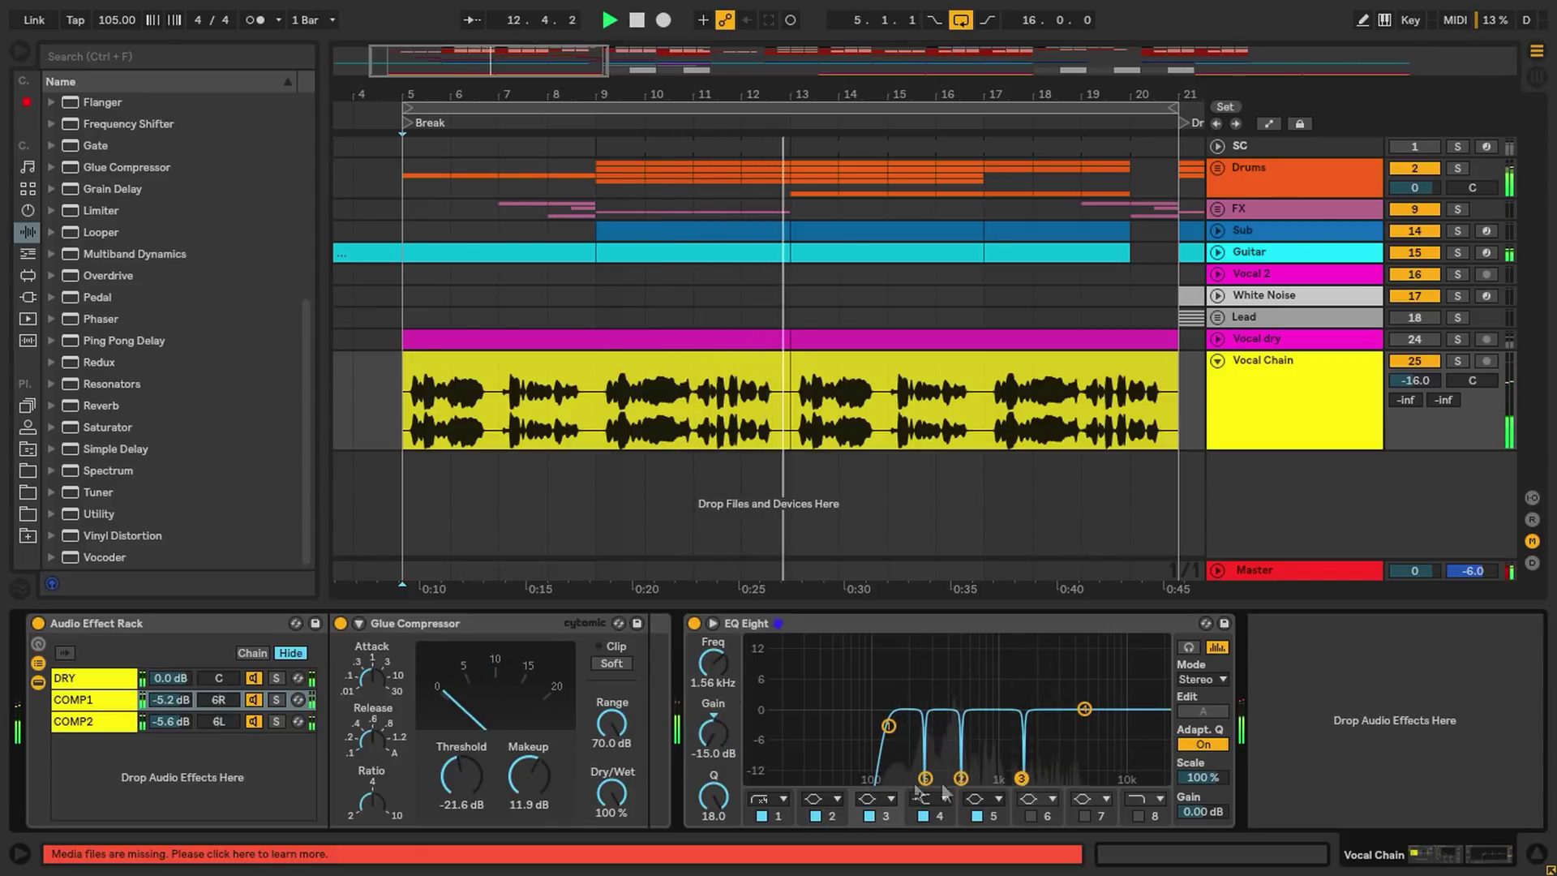
drag(713, 738, 713, 652)
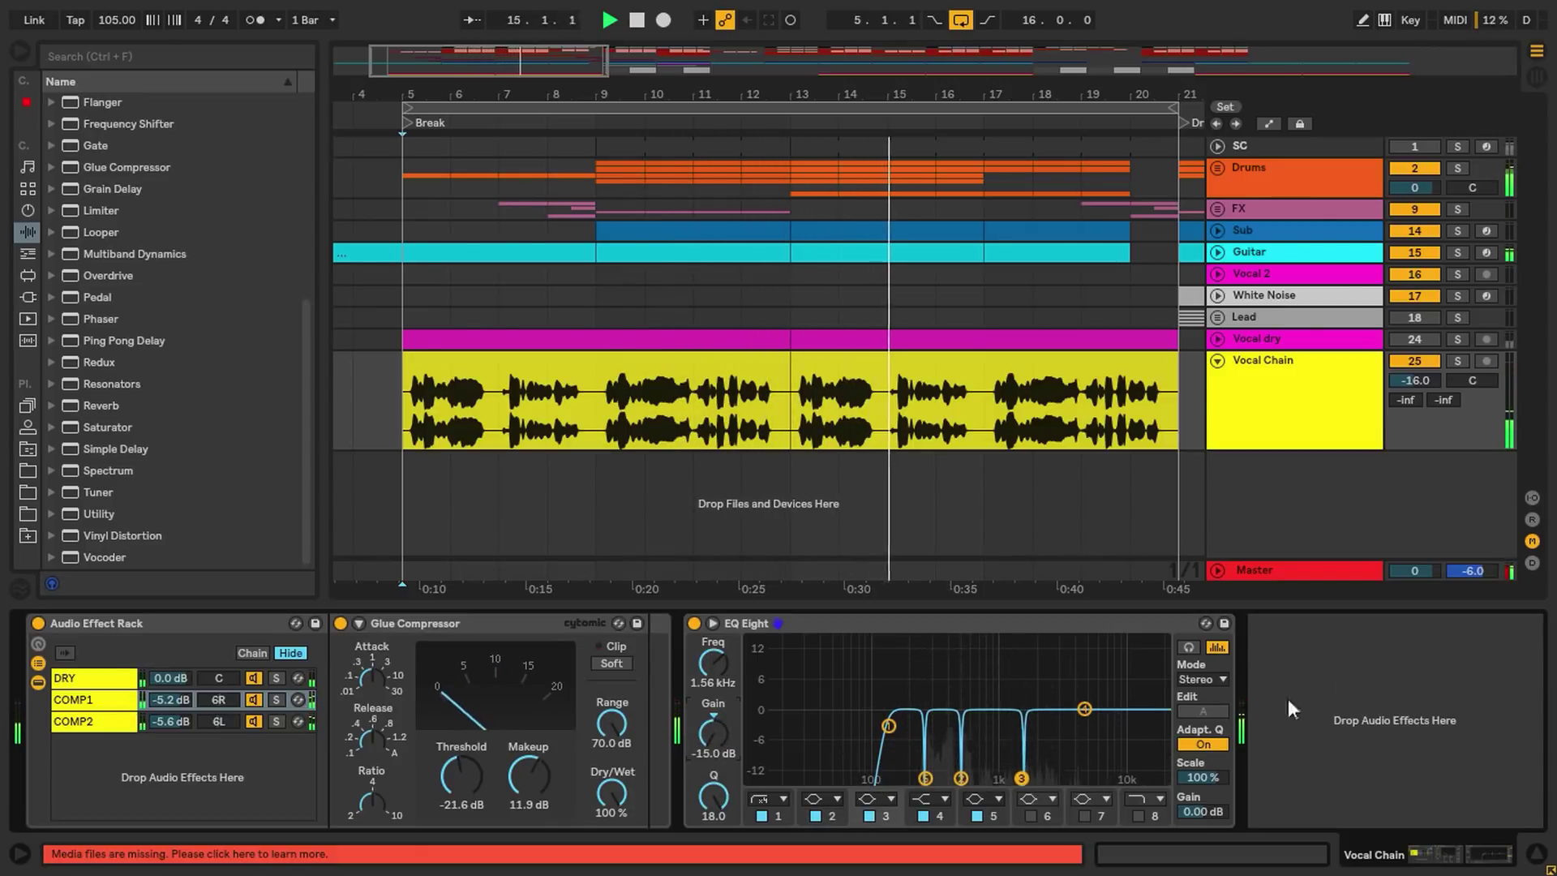
click(97, 721)
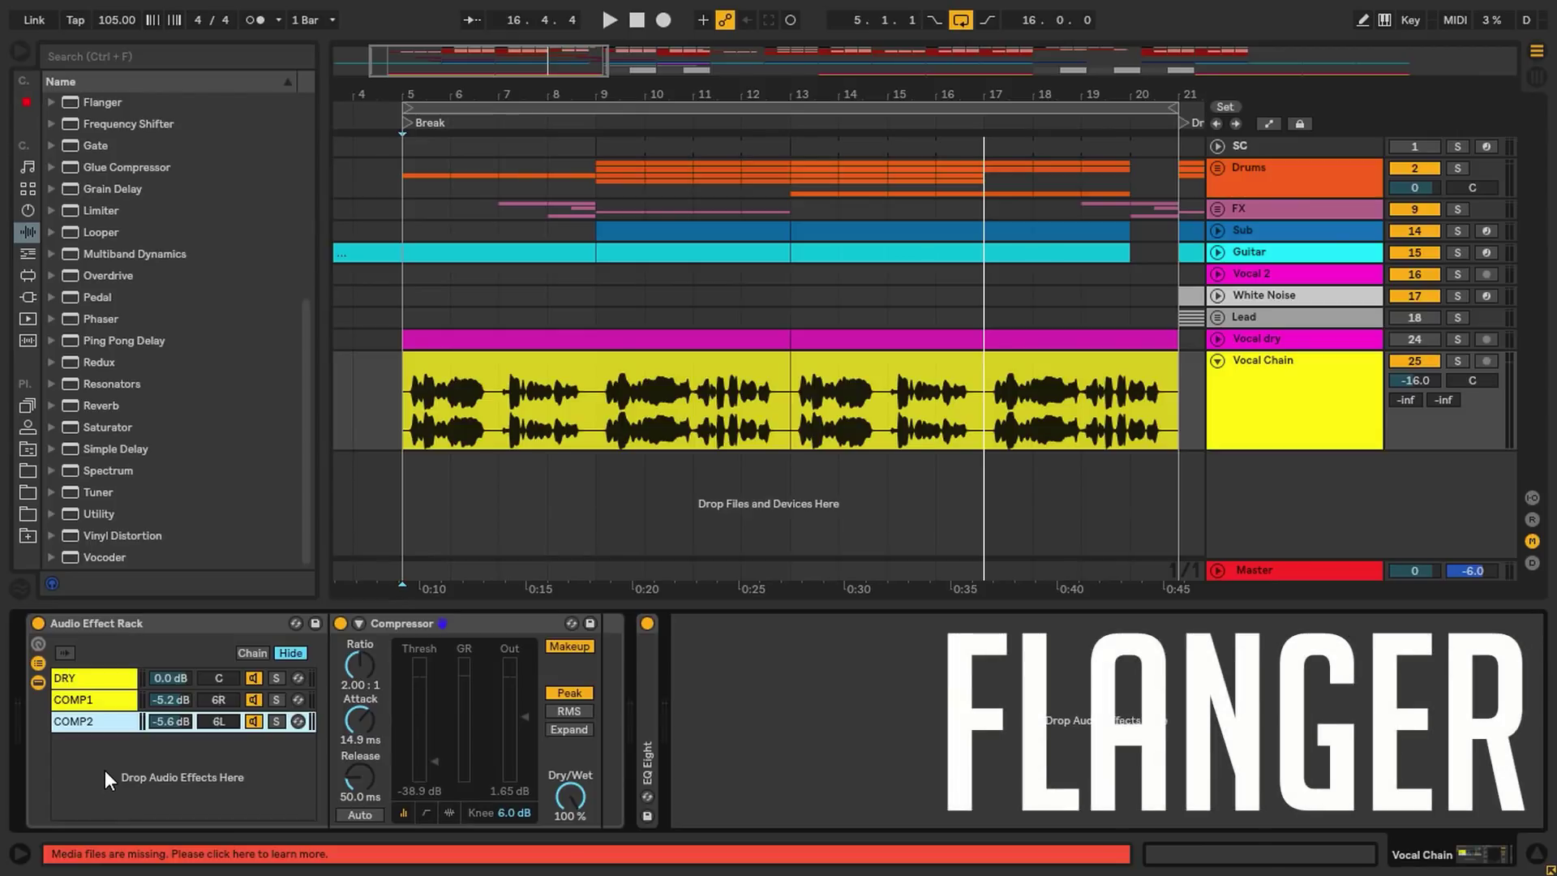
Add a Flanger as a new chain named FLANGER with 7.00 ms delay time.
drag(118, 104, 114, 115)
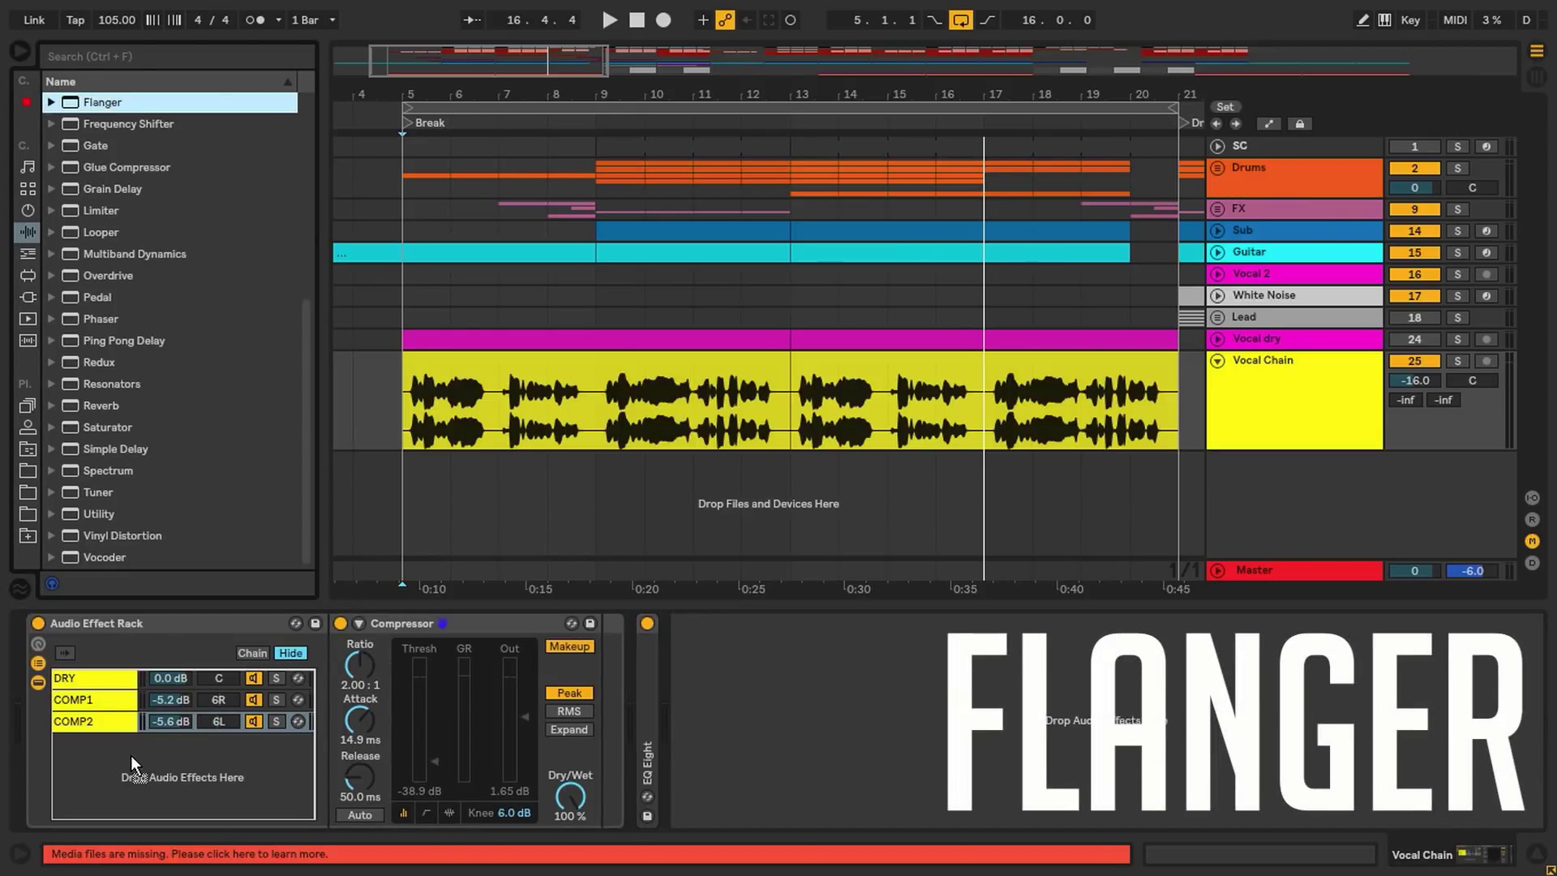
drag(129, 755, 113, 750)
text(GER)
click(456, 622)
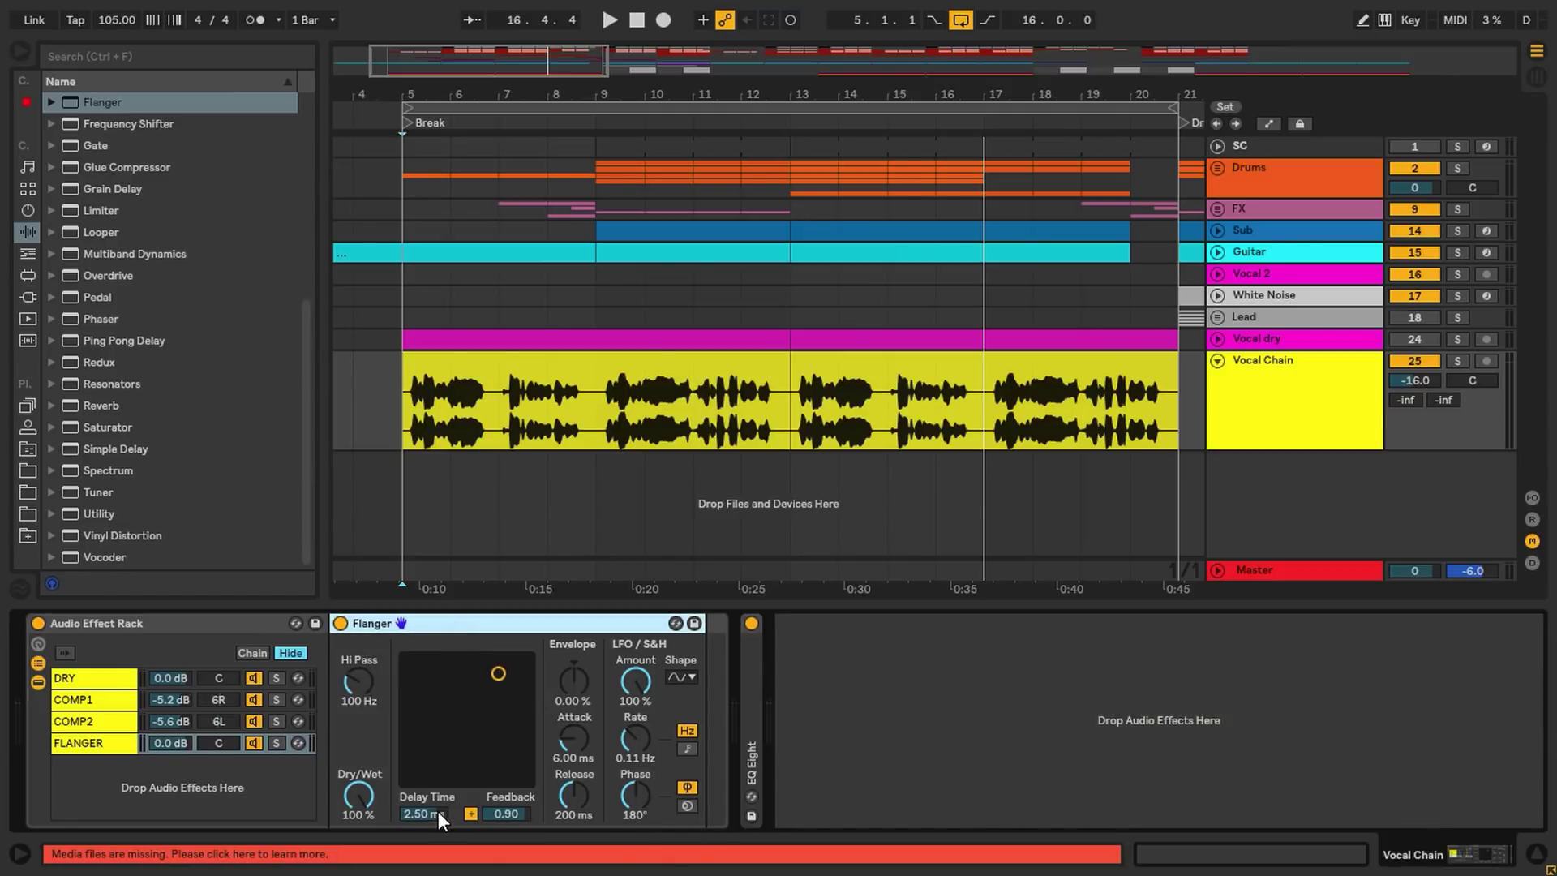
drag(438, 811, 437, 809)
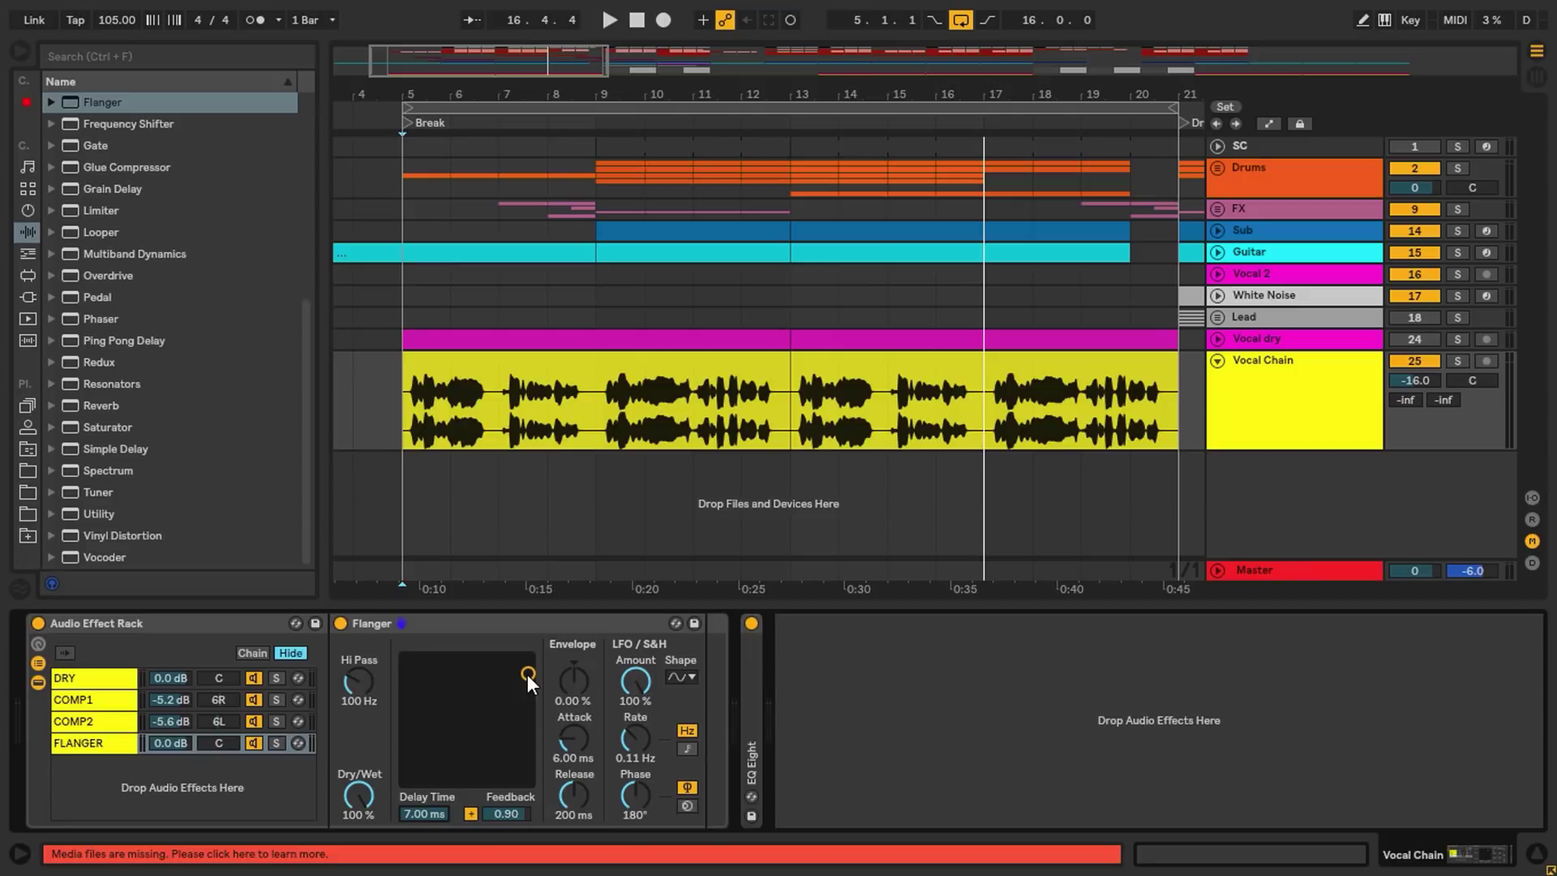
Solo FLANGER, set feedback to 0.81 and chain volume to -8.7 dB, comparing it bypassed.
click(276, 743)
key(space)
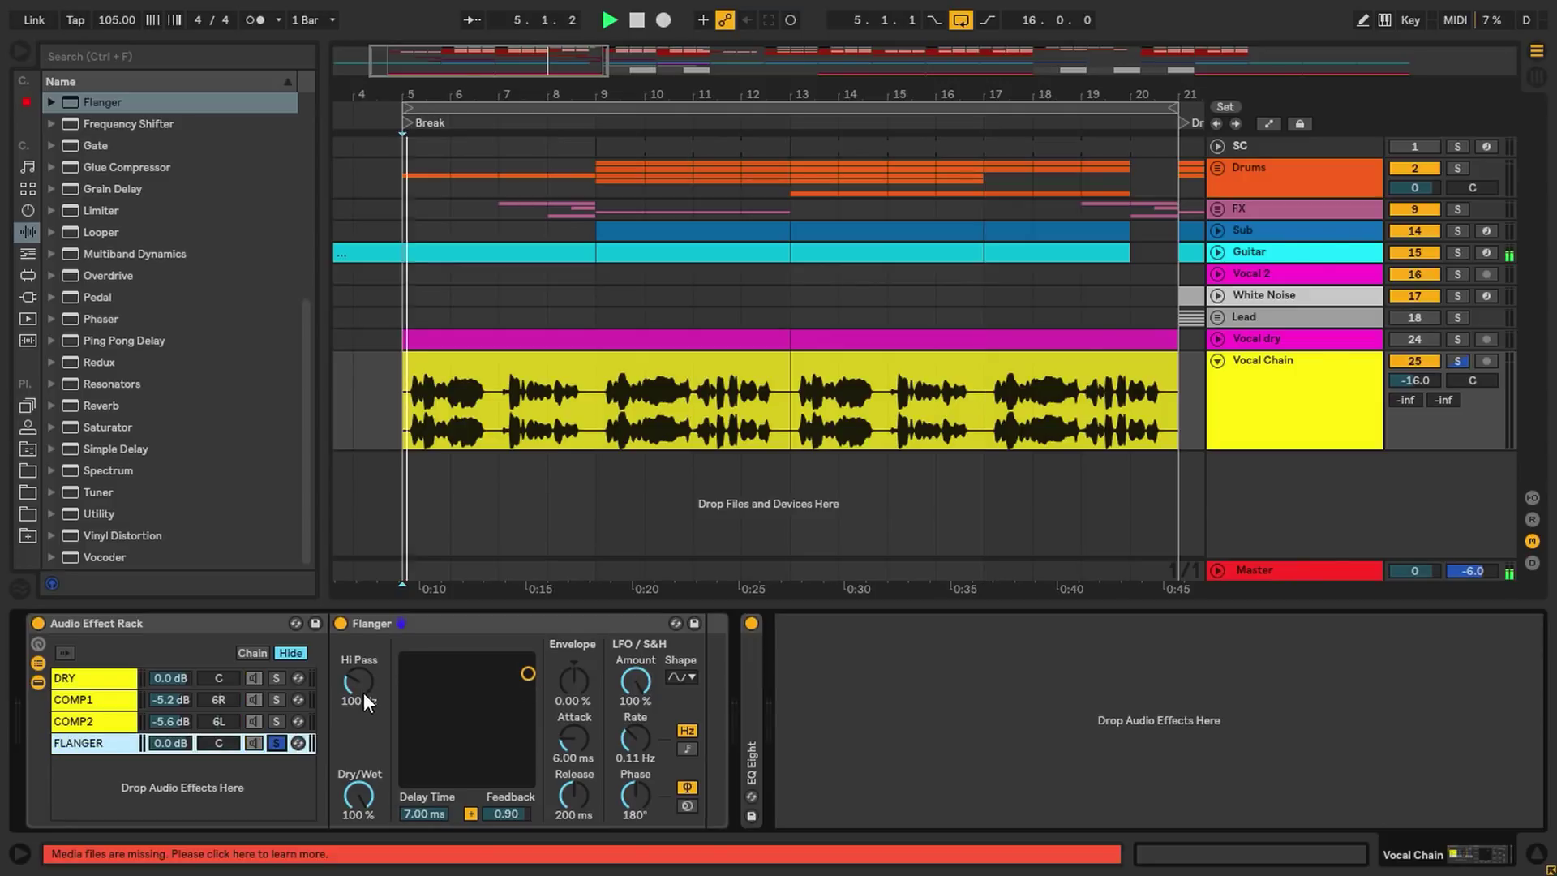
mouse_move(532, 676)
mouse_down()
mouse_move(528, 702)
mouse_move(528, 689)
mouse_up()
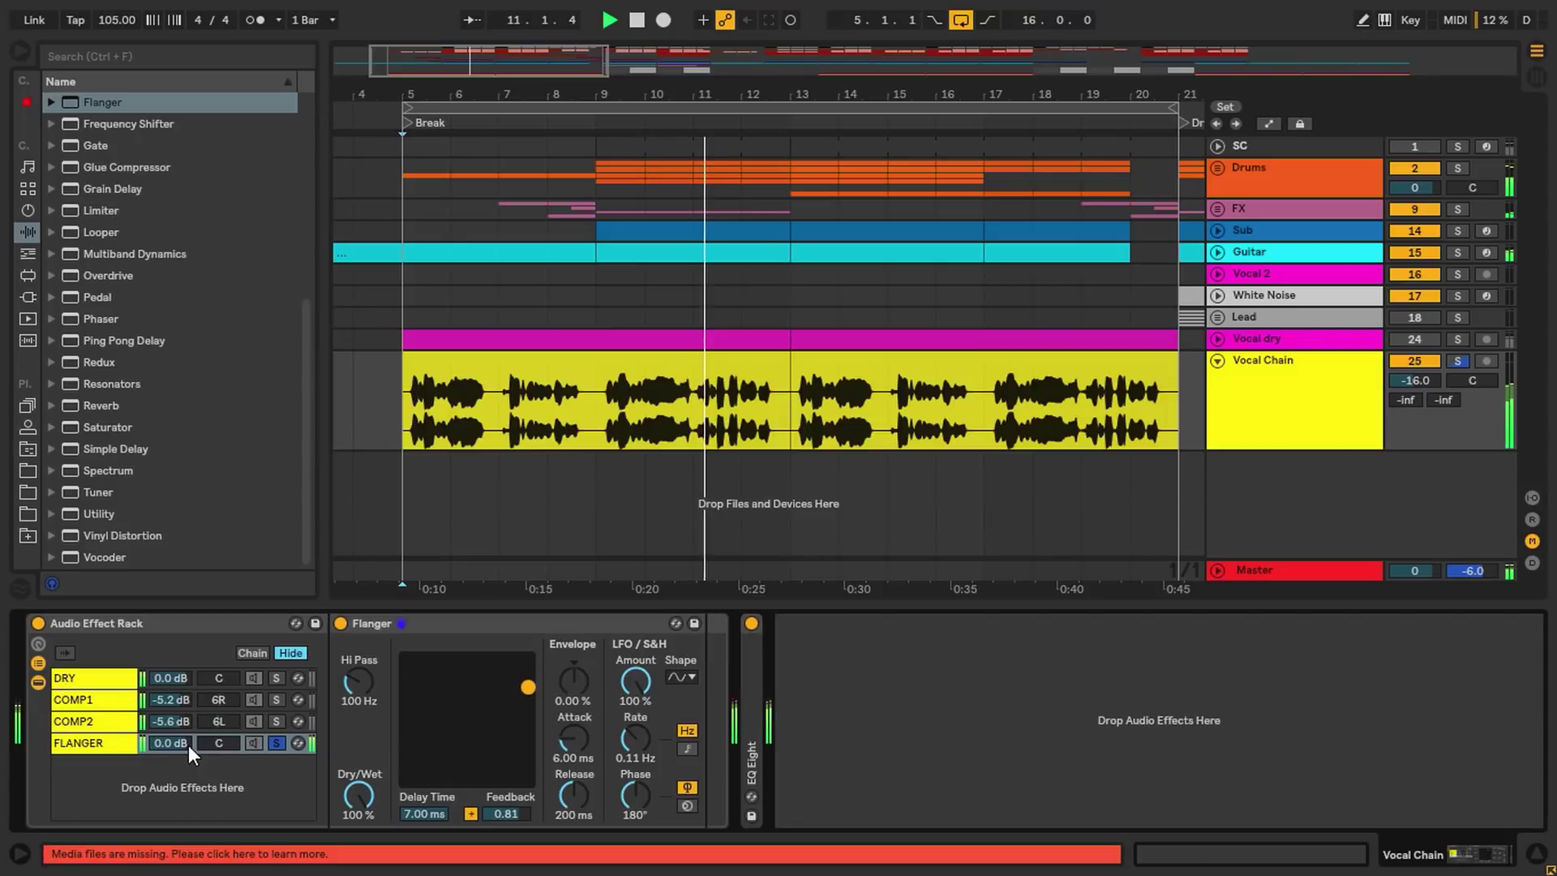
mouse_move(173, 742)
mouse_down()
mouse_move(174, 795)
mouse_move(188, 737)
mouse_move(173, 750)
mouse_move(173, 716)
mouse_move(173, 746)
mouse_up()
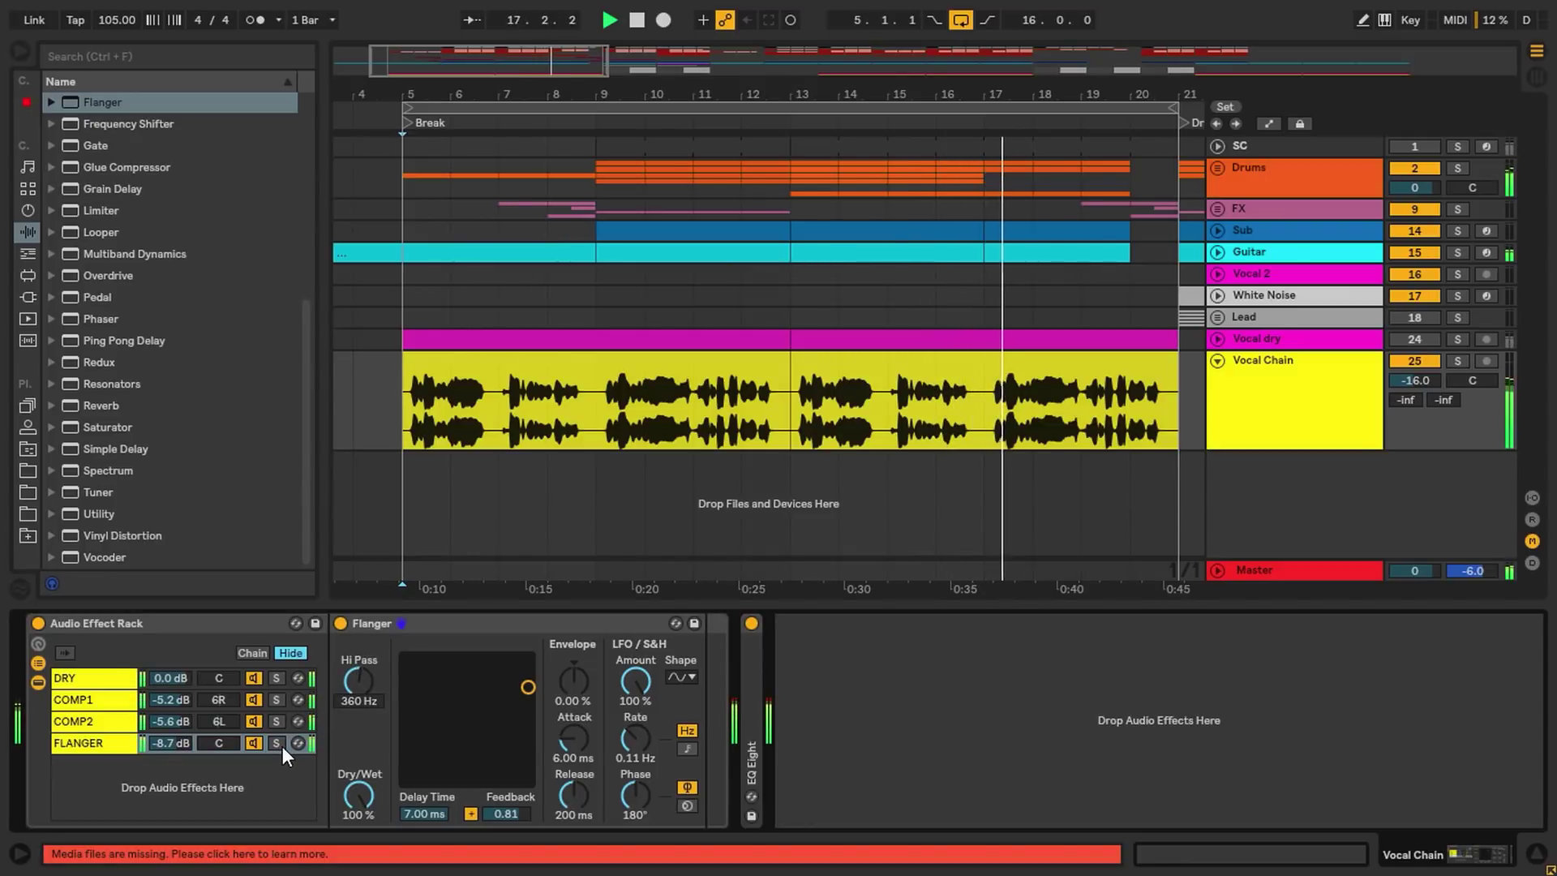
click(254, 743)
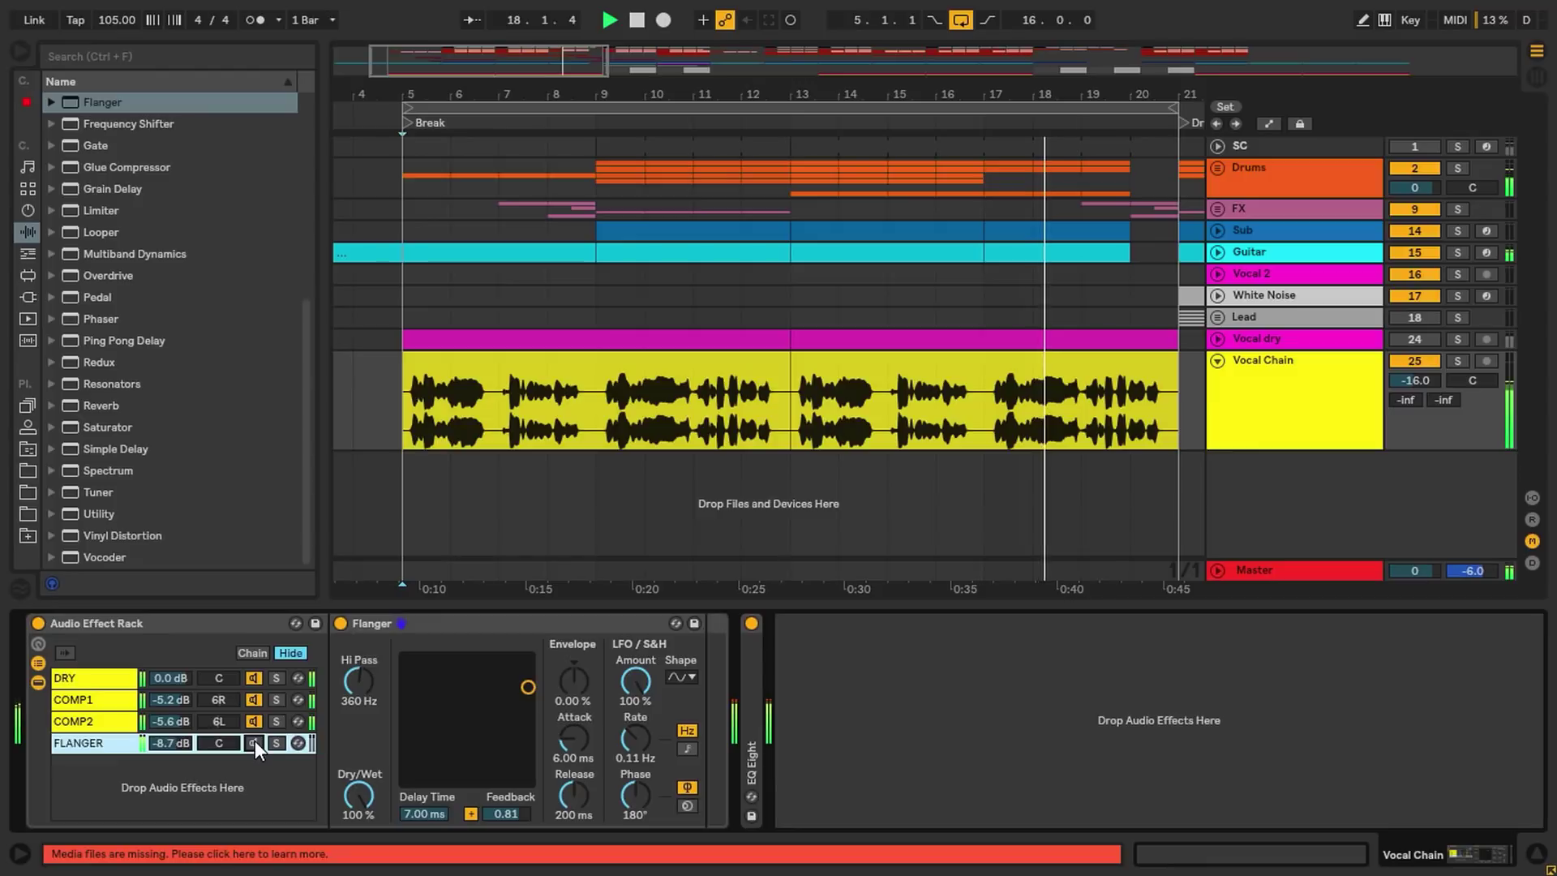
click(255, 741)
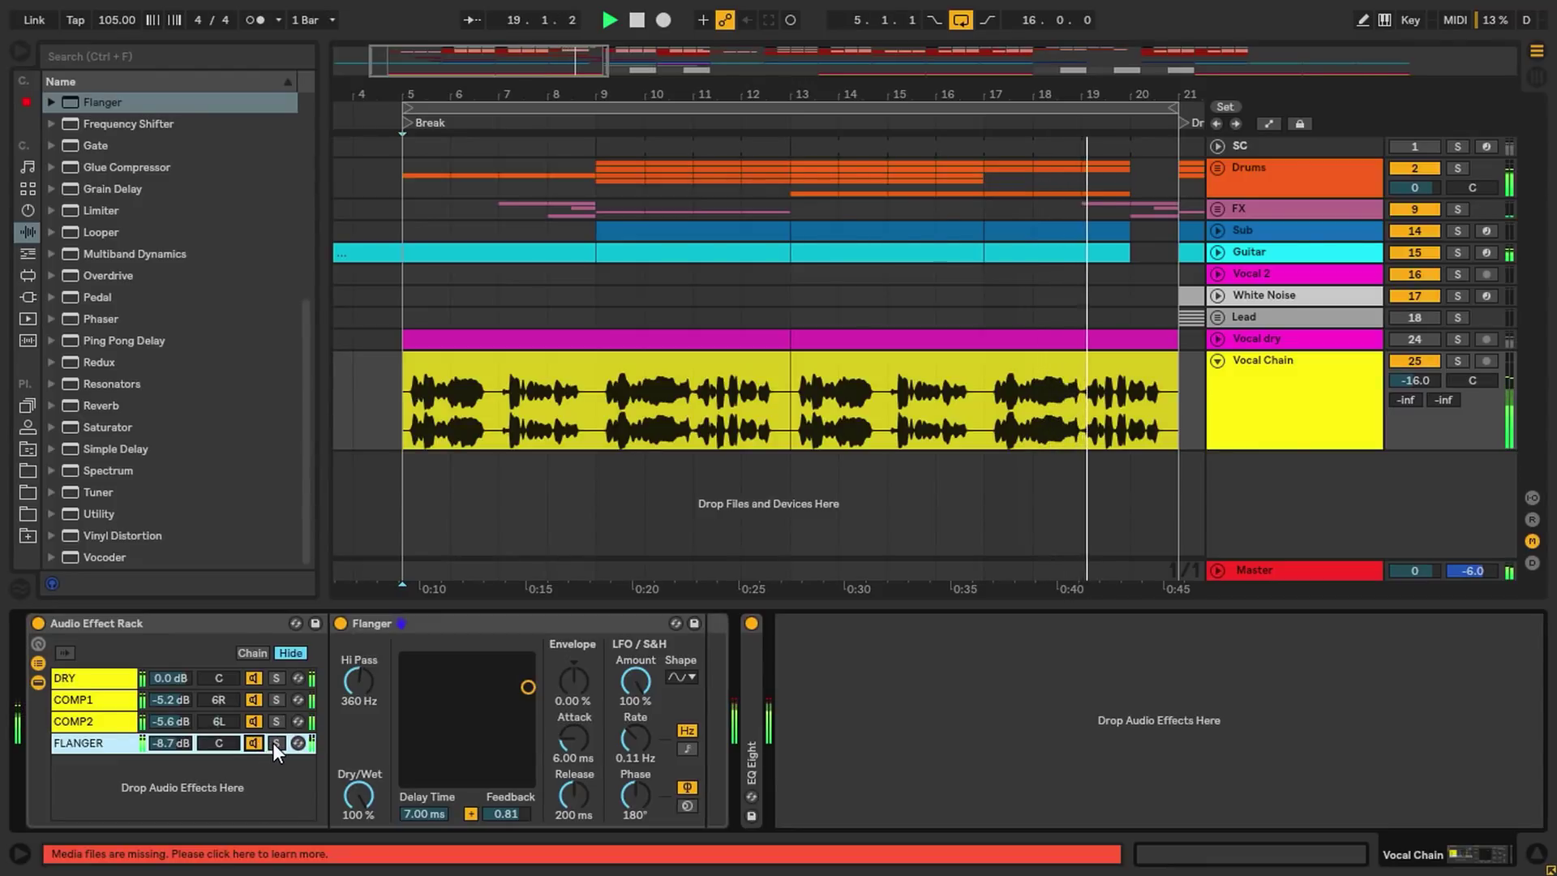
click(353, 689)
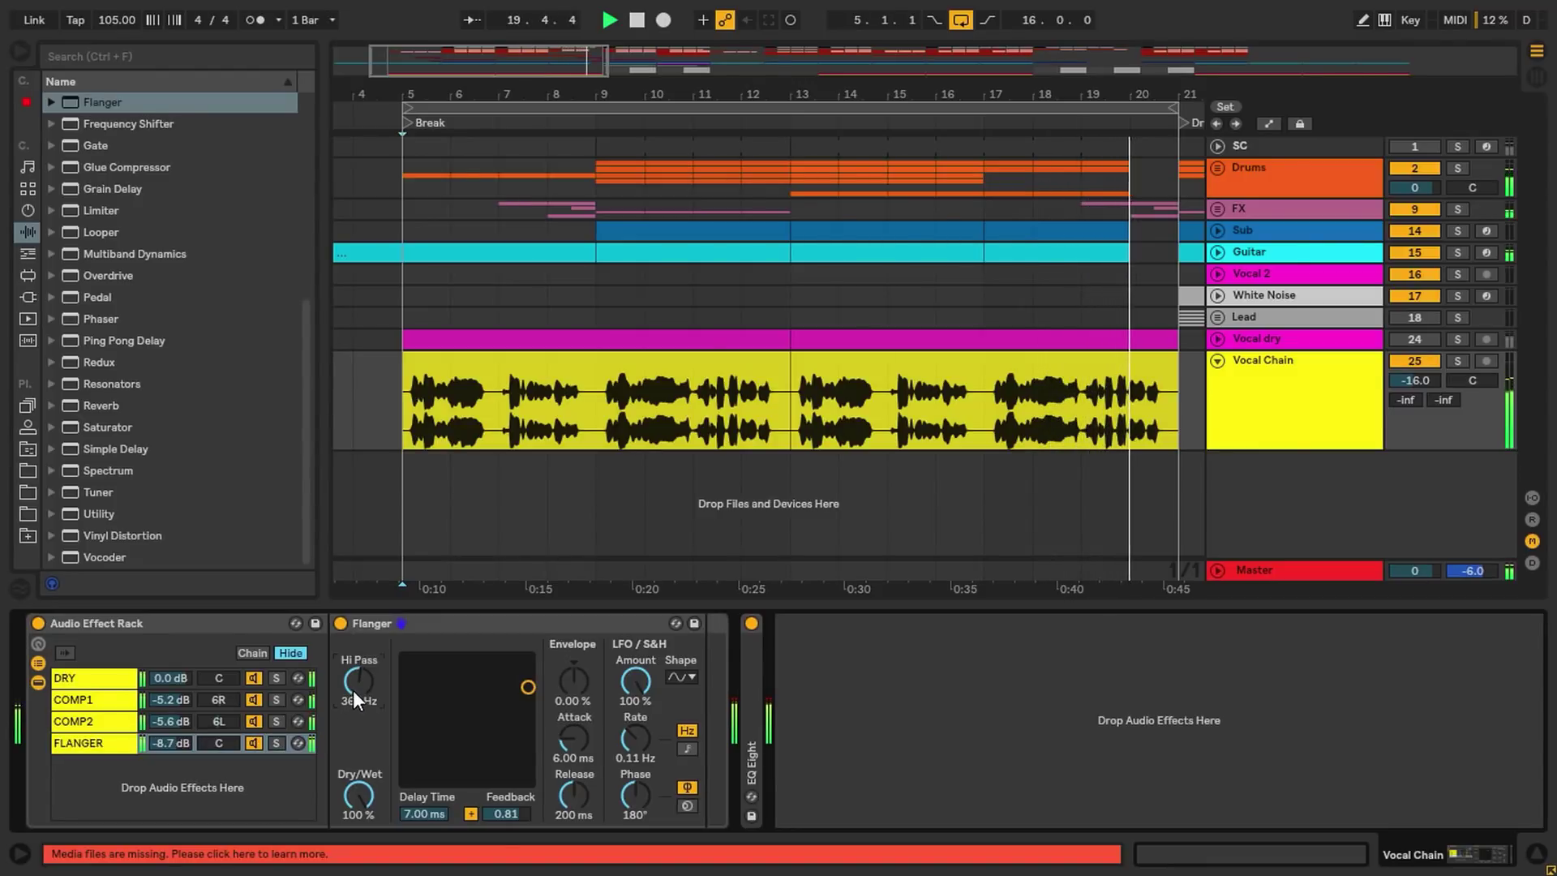
key(space)
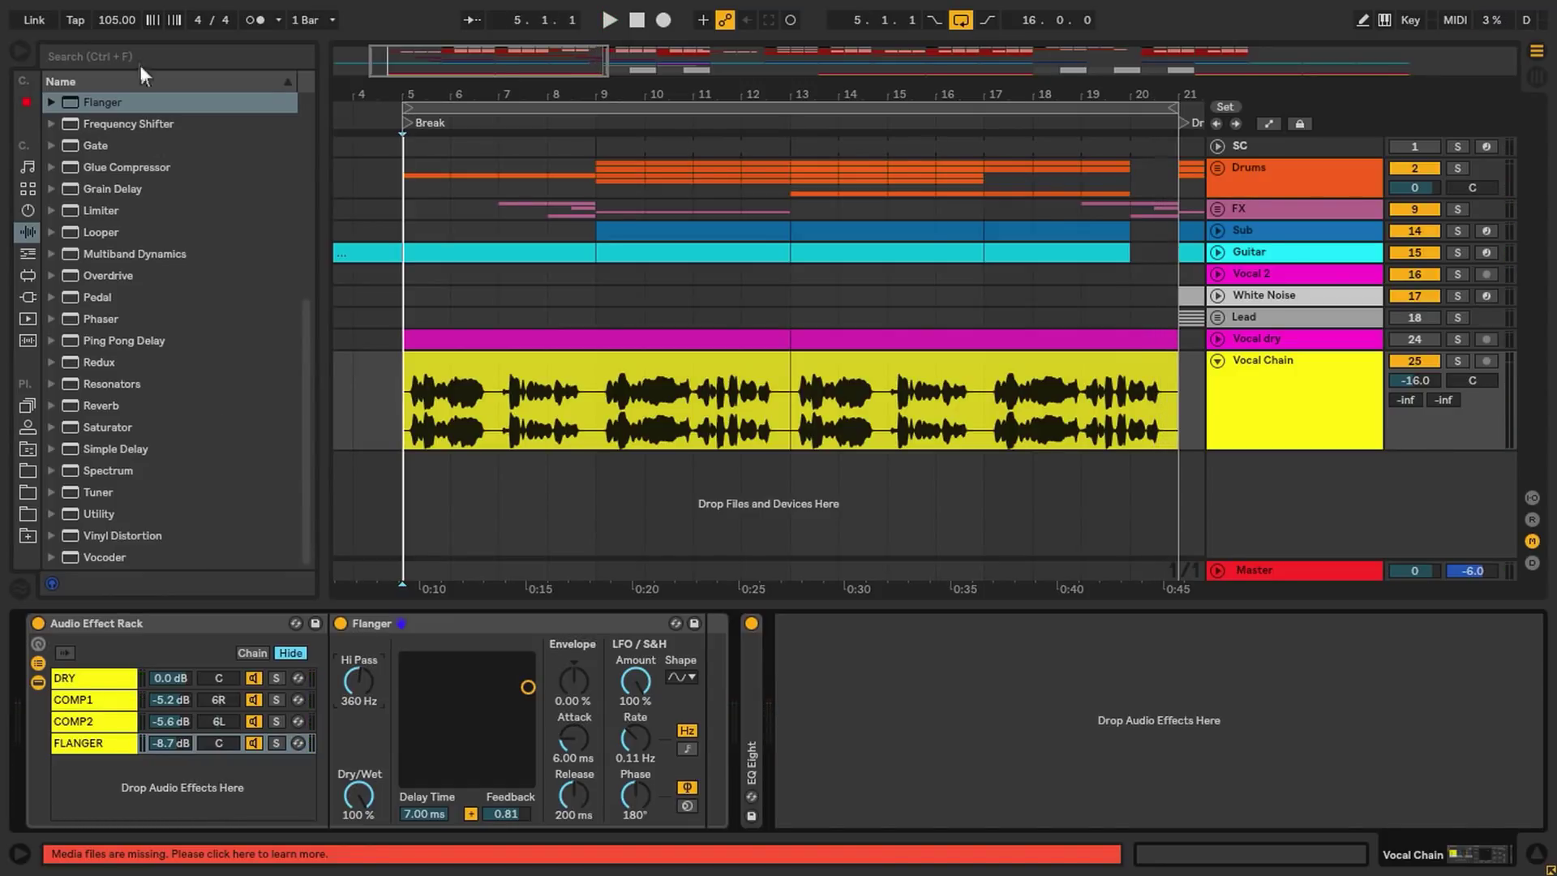
click(135, 51)
Add a Filter Delay chain named SLAP ECHO, turn off L+R and retune the L/R filters.
text(FIL)
drag(120, 188, 97, 767)
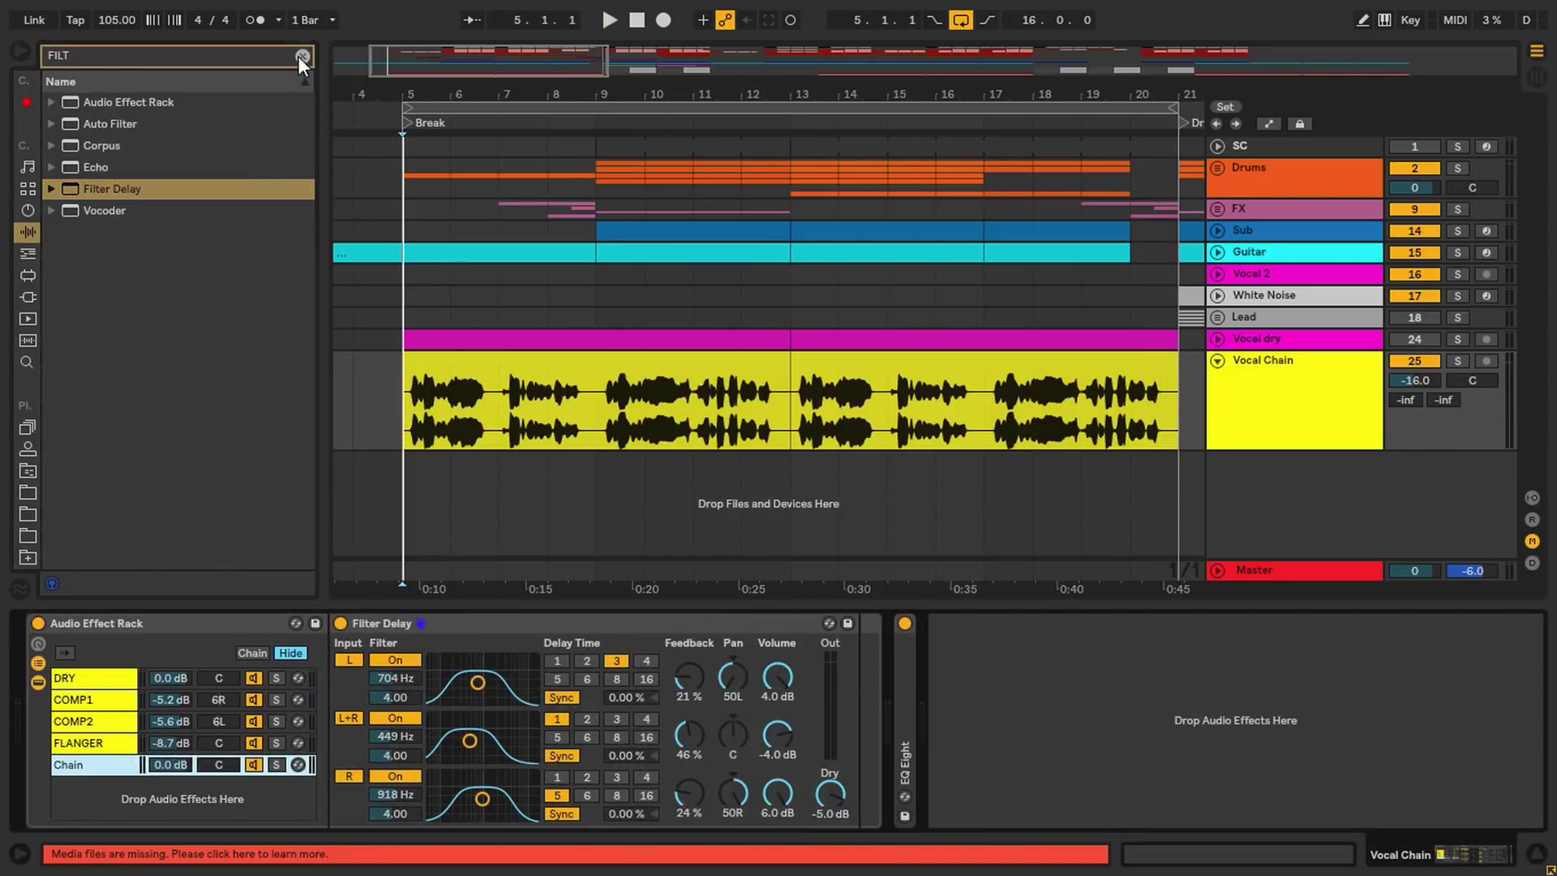
double_click(98, 766)
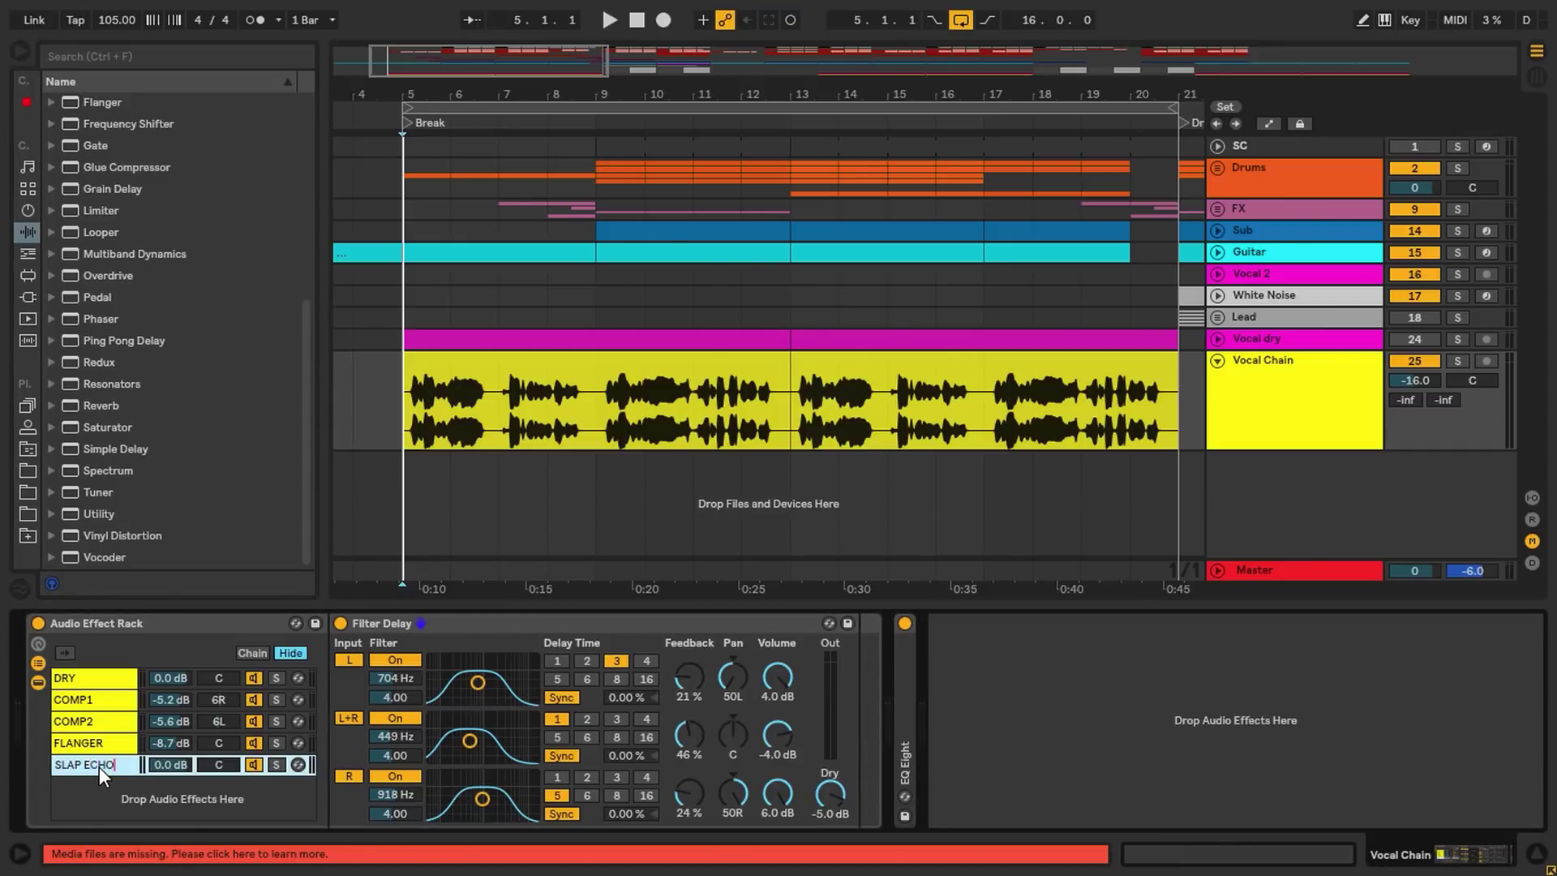
click(358, 717)
drag(478, 682, 481, 694)
drag(482, 799, 483, 803)
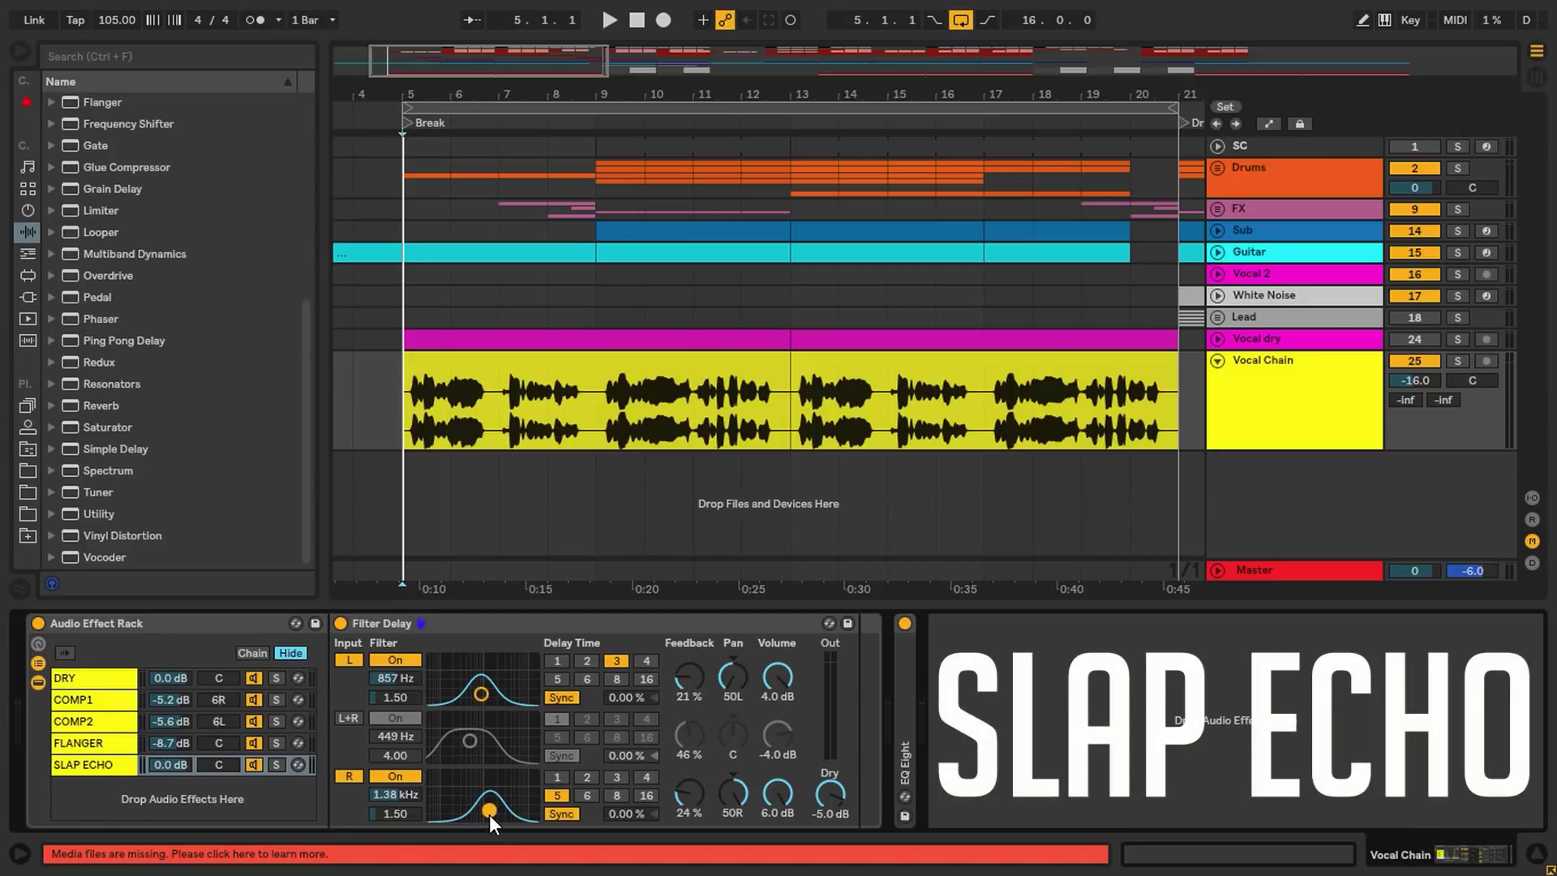
Set free-time delays of 126 ms left and 141 ms right, then add a Phaser after.
click(276, 765)
key(space)
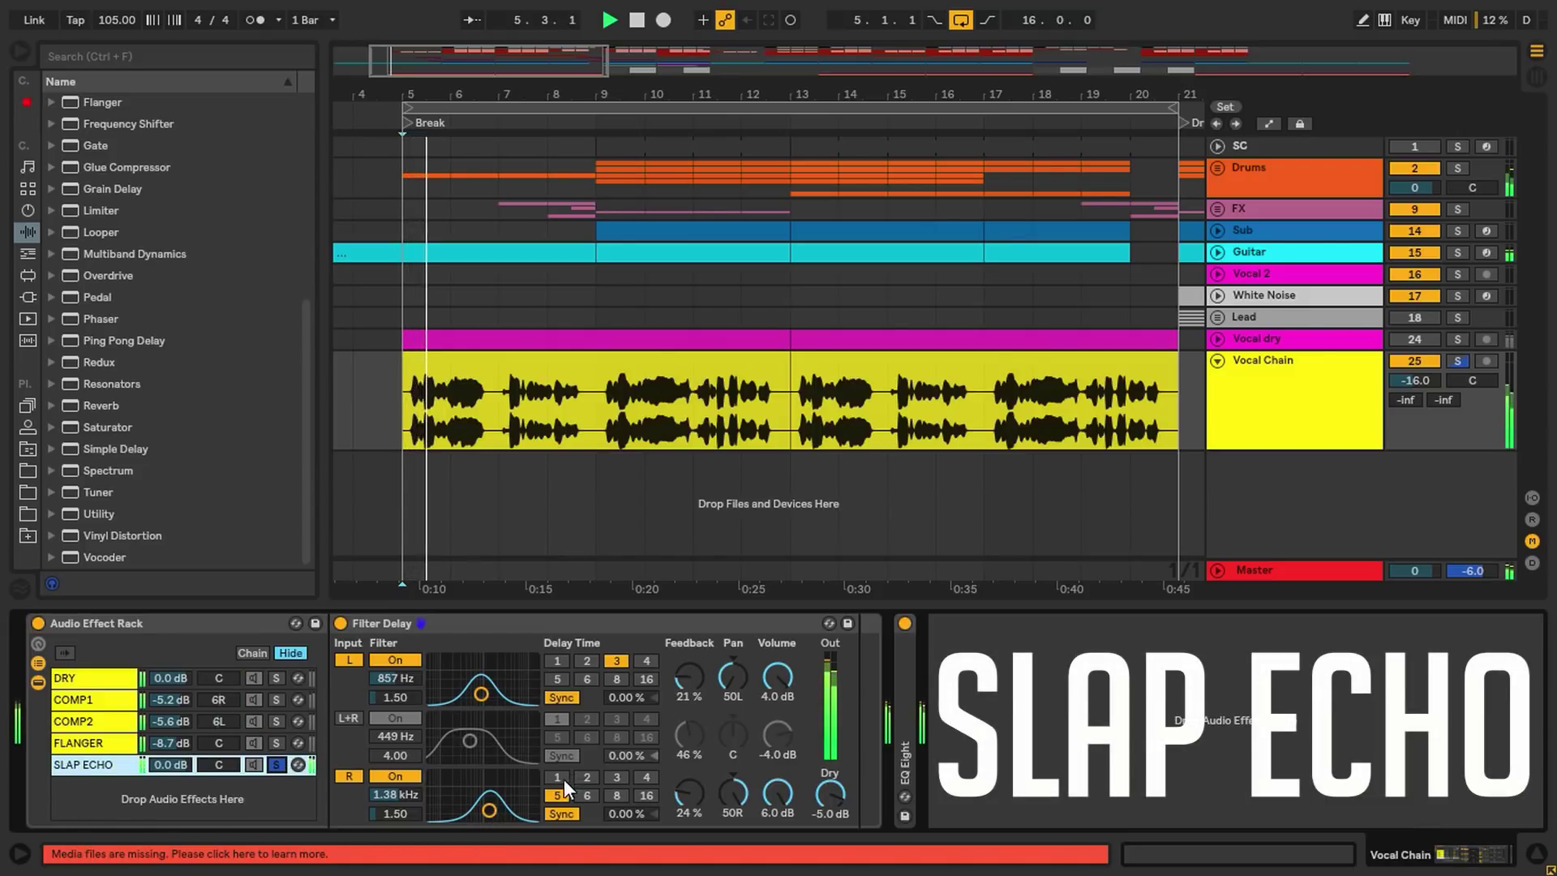
click(561, 697)
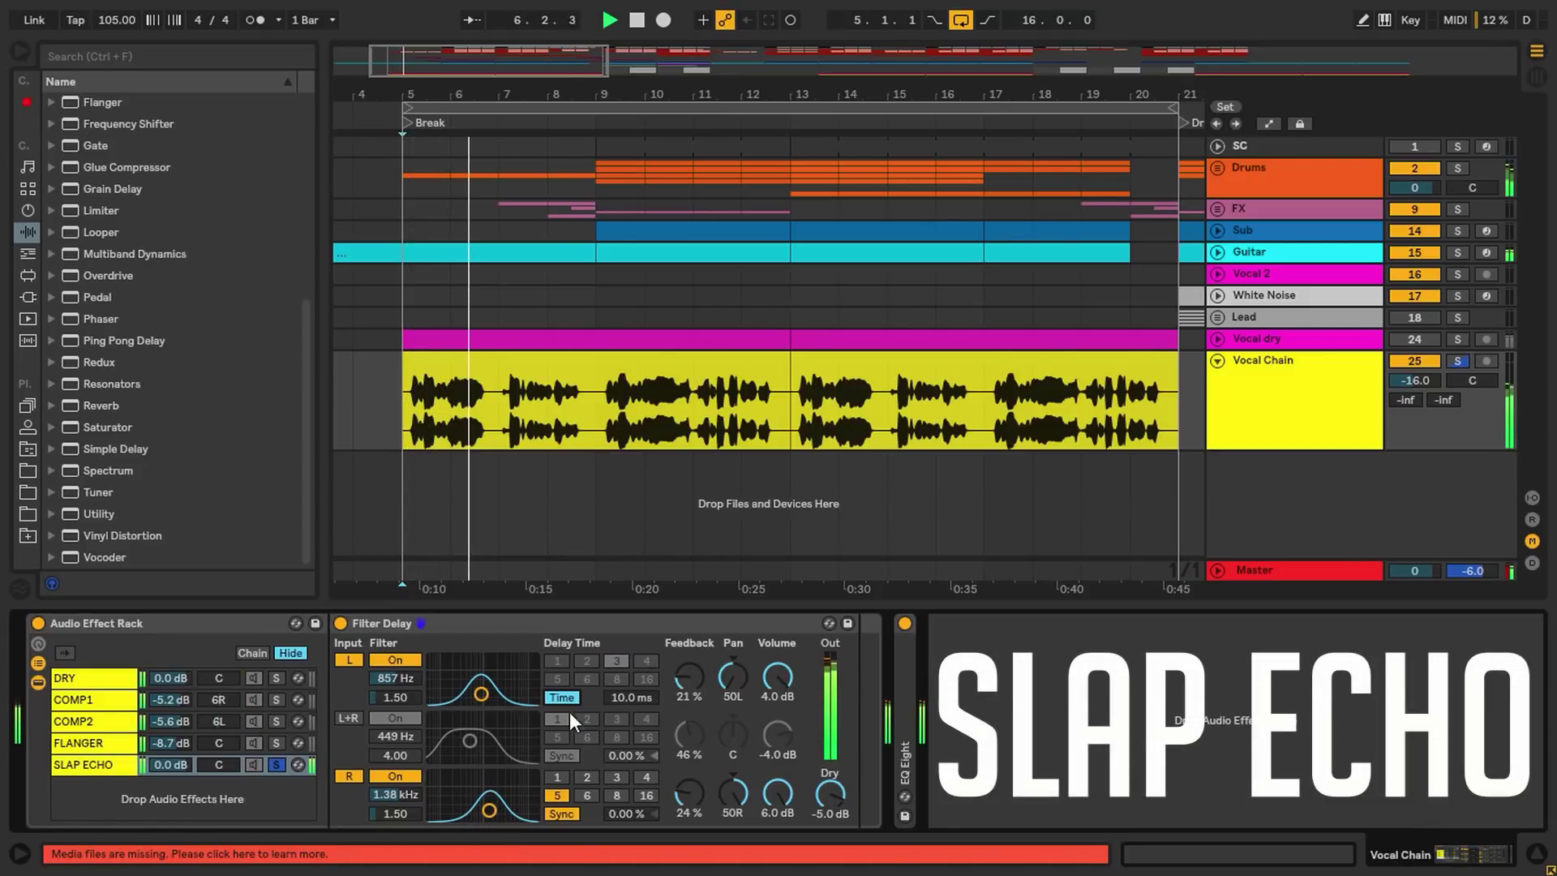
click(562, 811)
drag(626, 694, 625, 660)
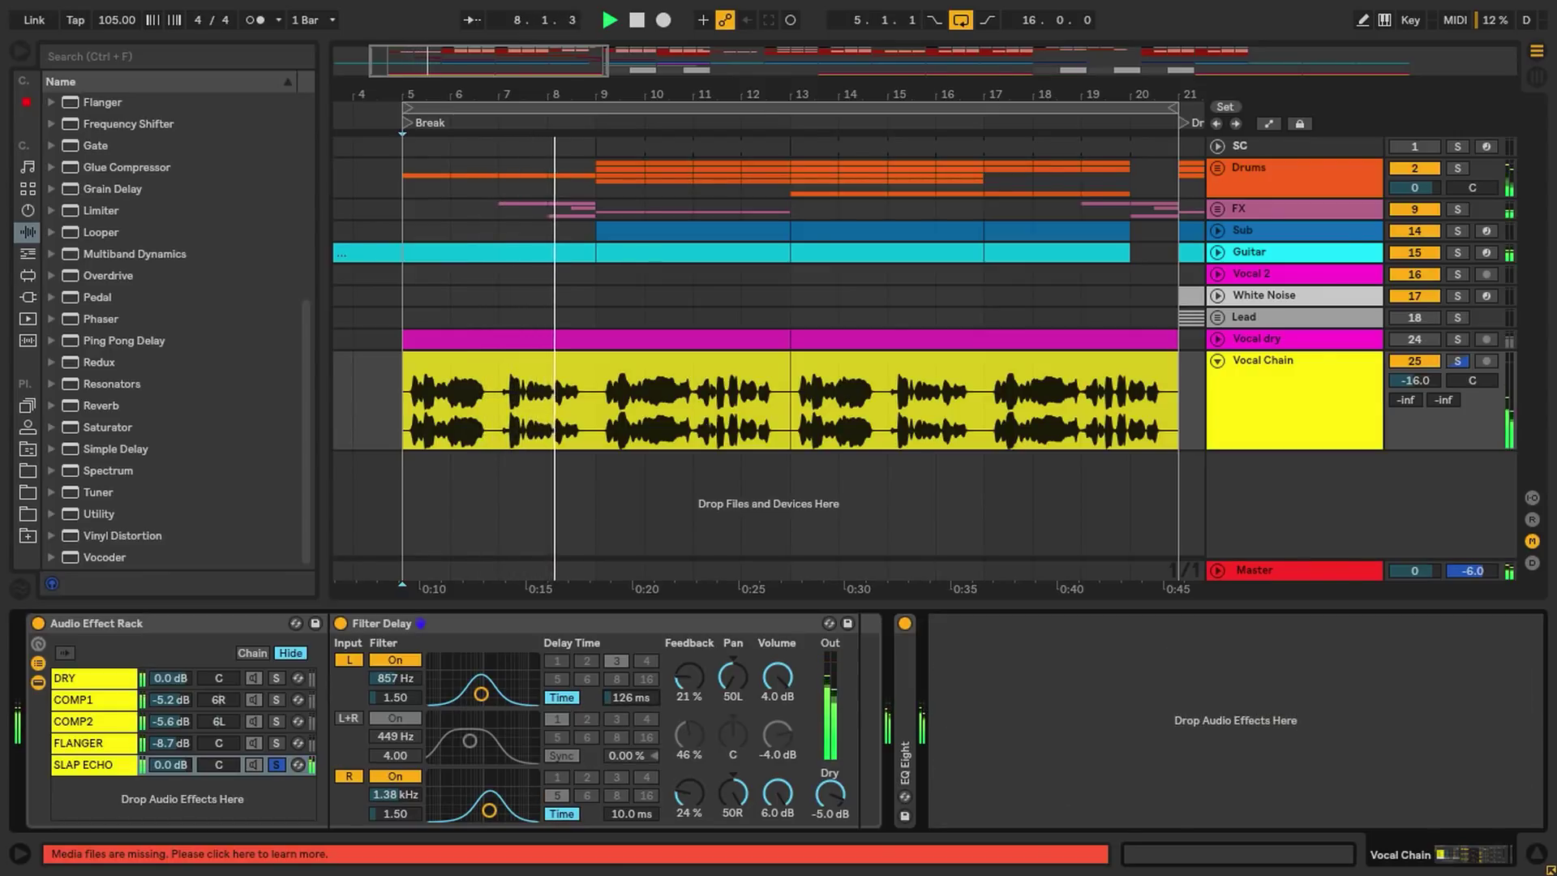
drag(630, 813, 630, 805)
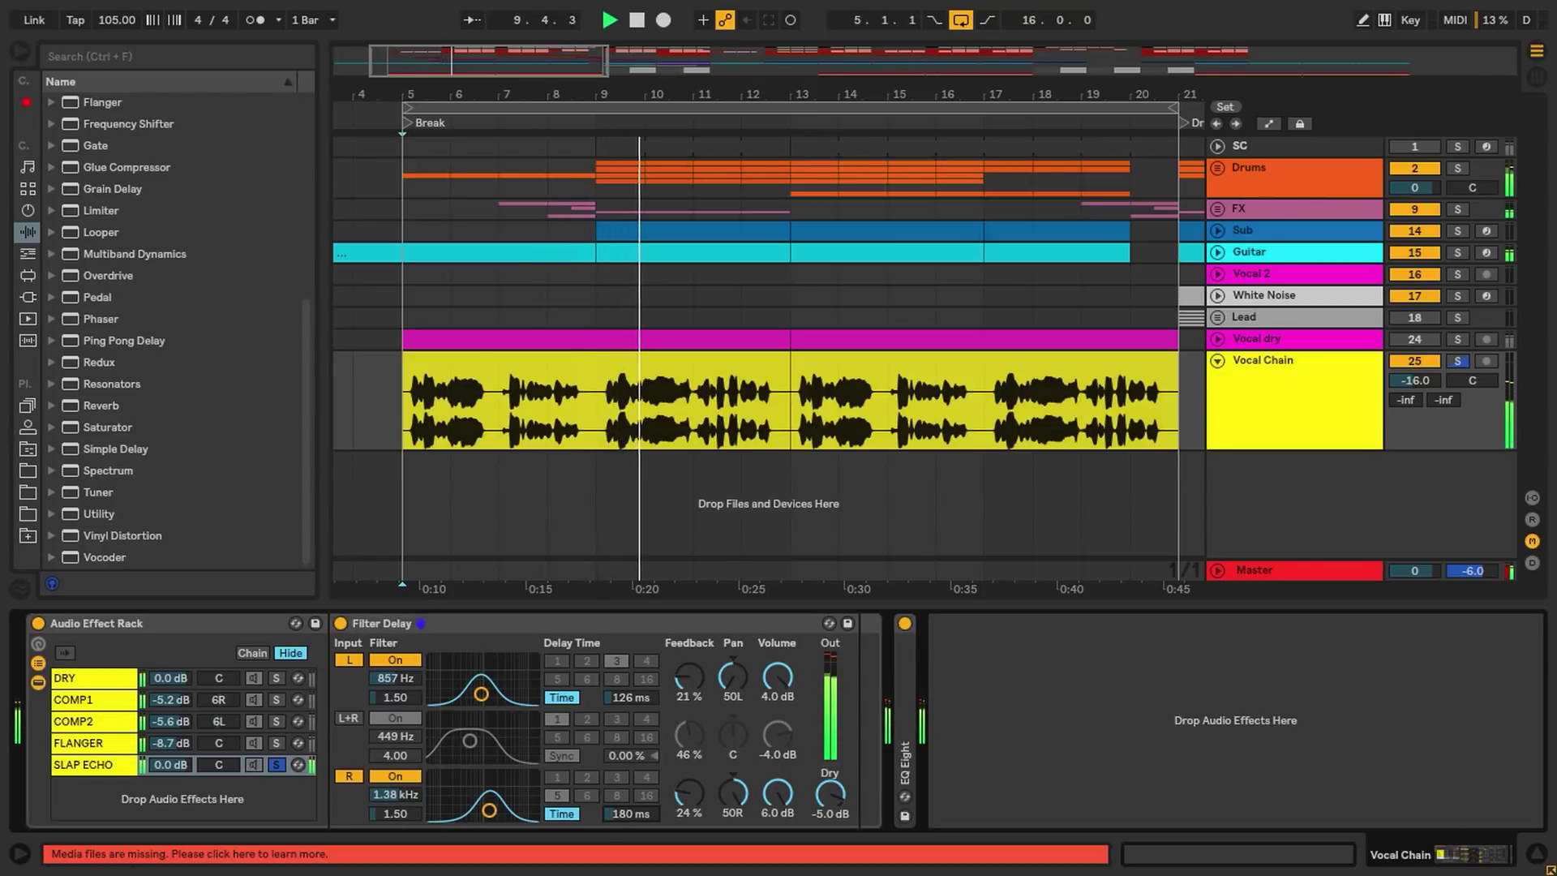
drag(630, 813, 630, 822)
drag(628, 702, 631, 690)
drag(630, 813, 631, 806)
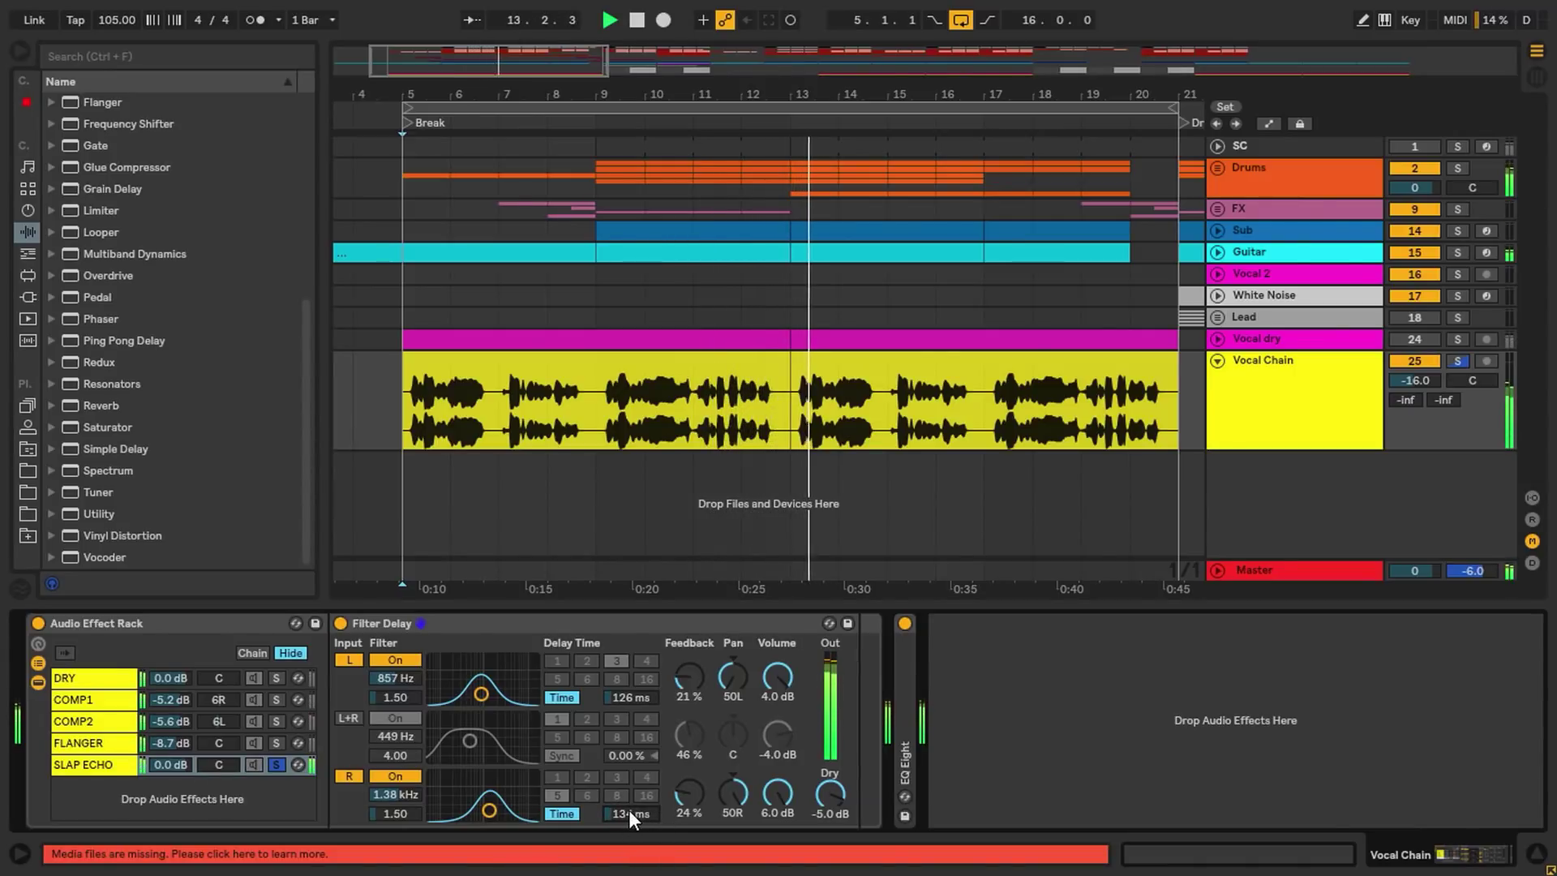
drag(630, 814, 631, 808)
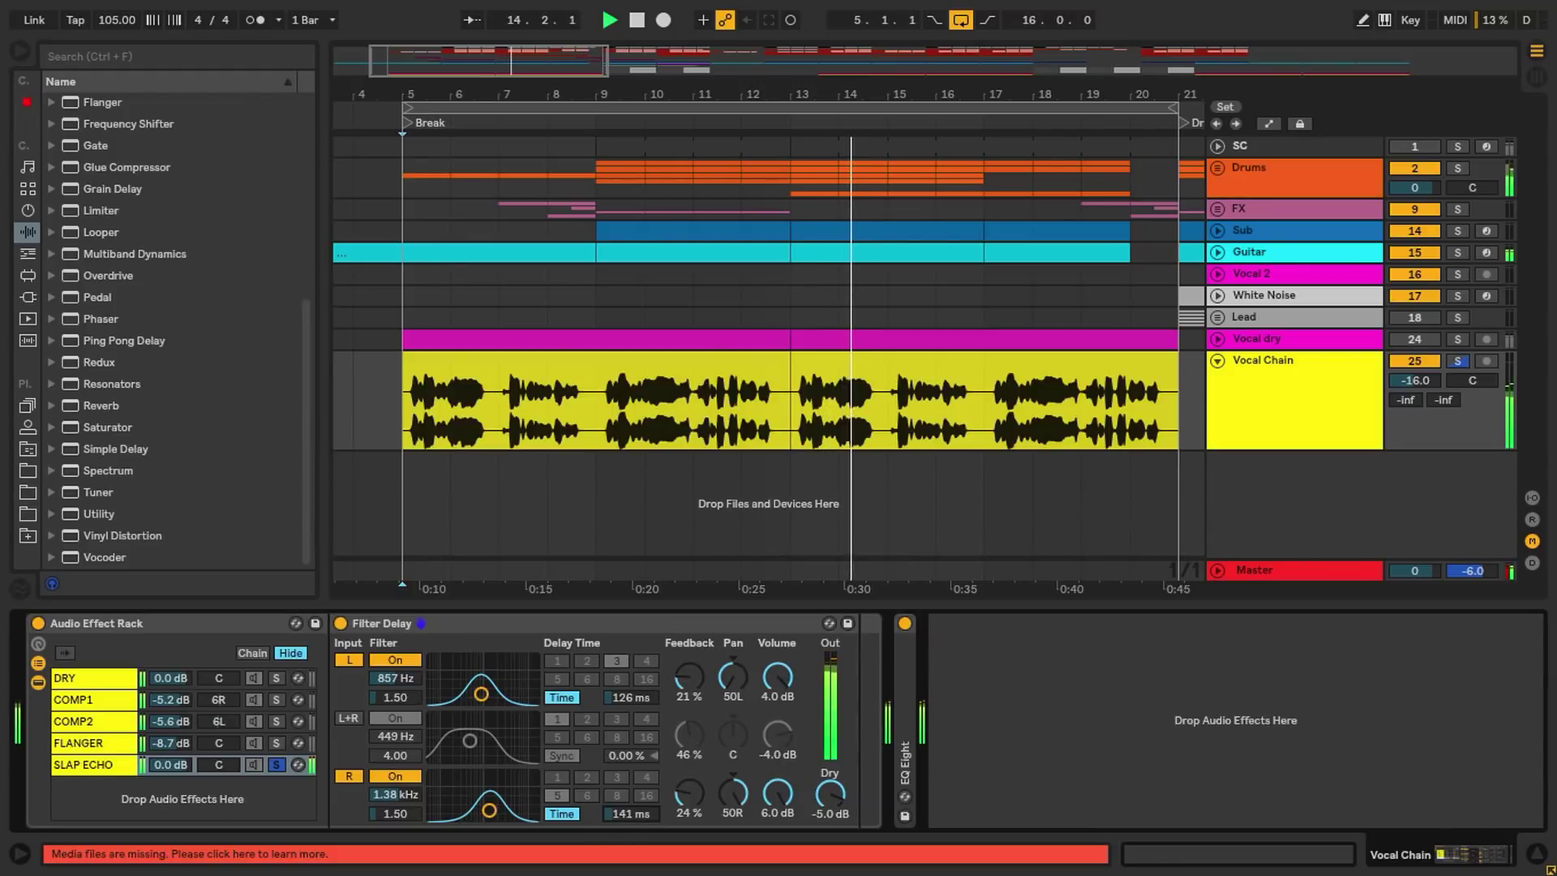
key(space)
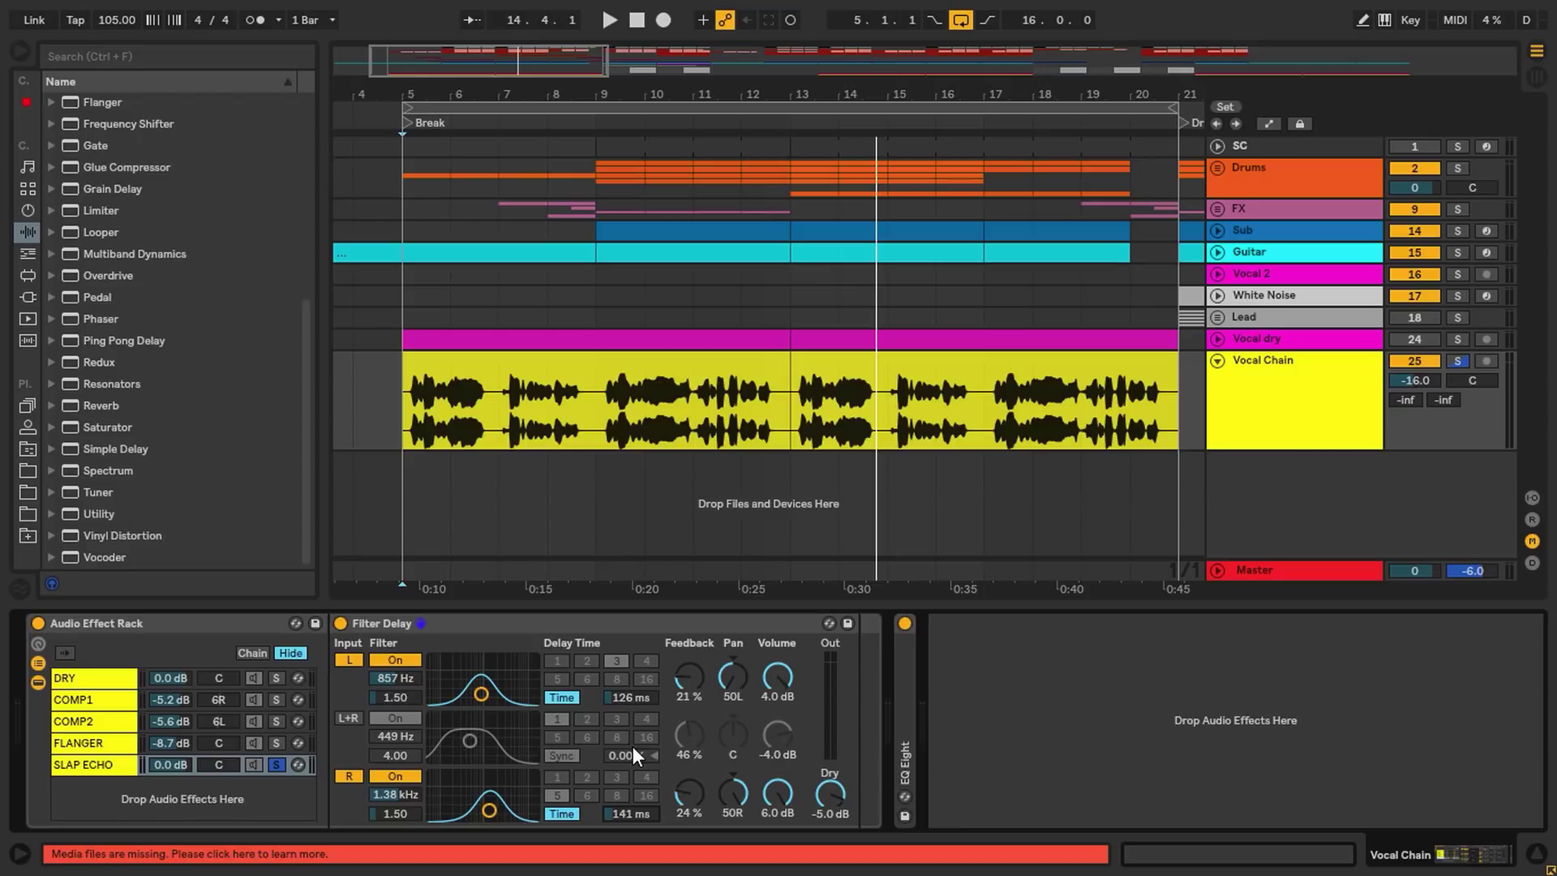
drag(101, 319, 859, 674)
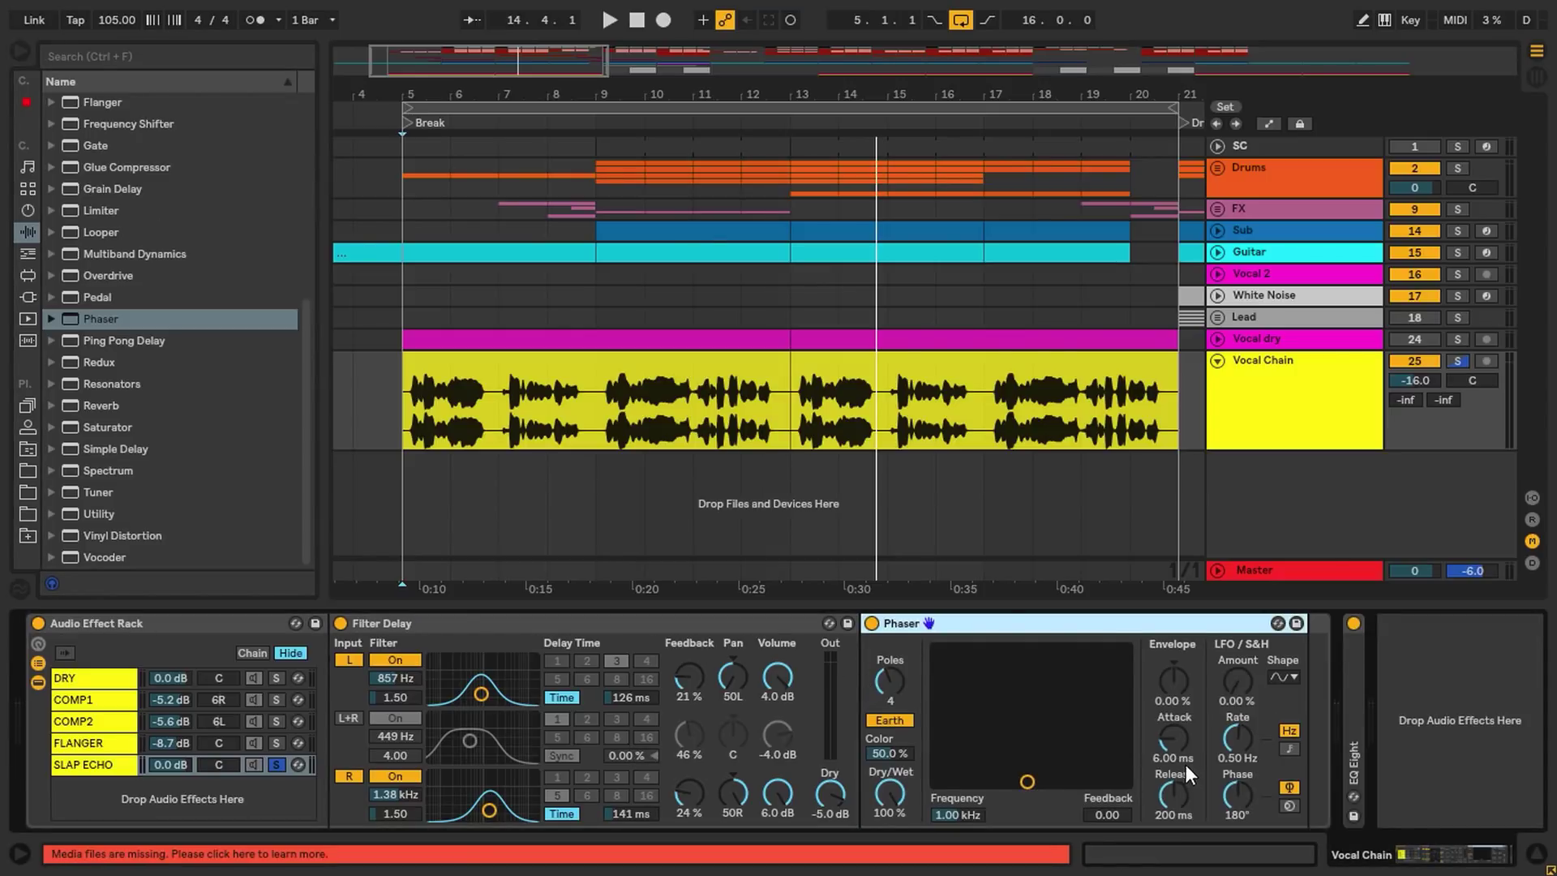
Set the Phaser to 14.6 kHz and 0.77 feedback, then insert Overdrive before it.
key(space)
drag(1028, 781, 1089, 739)
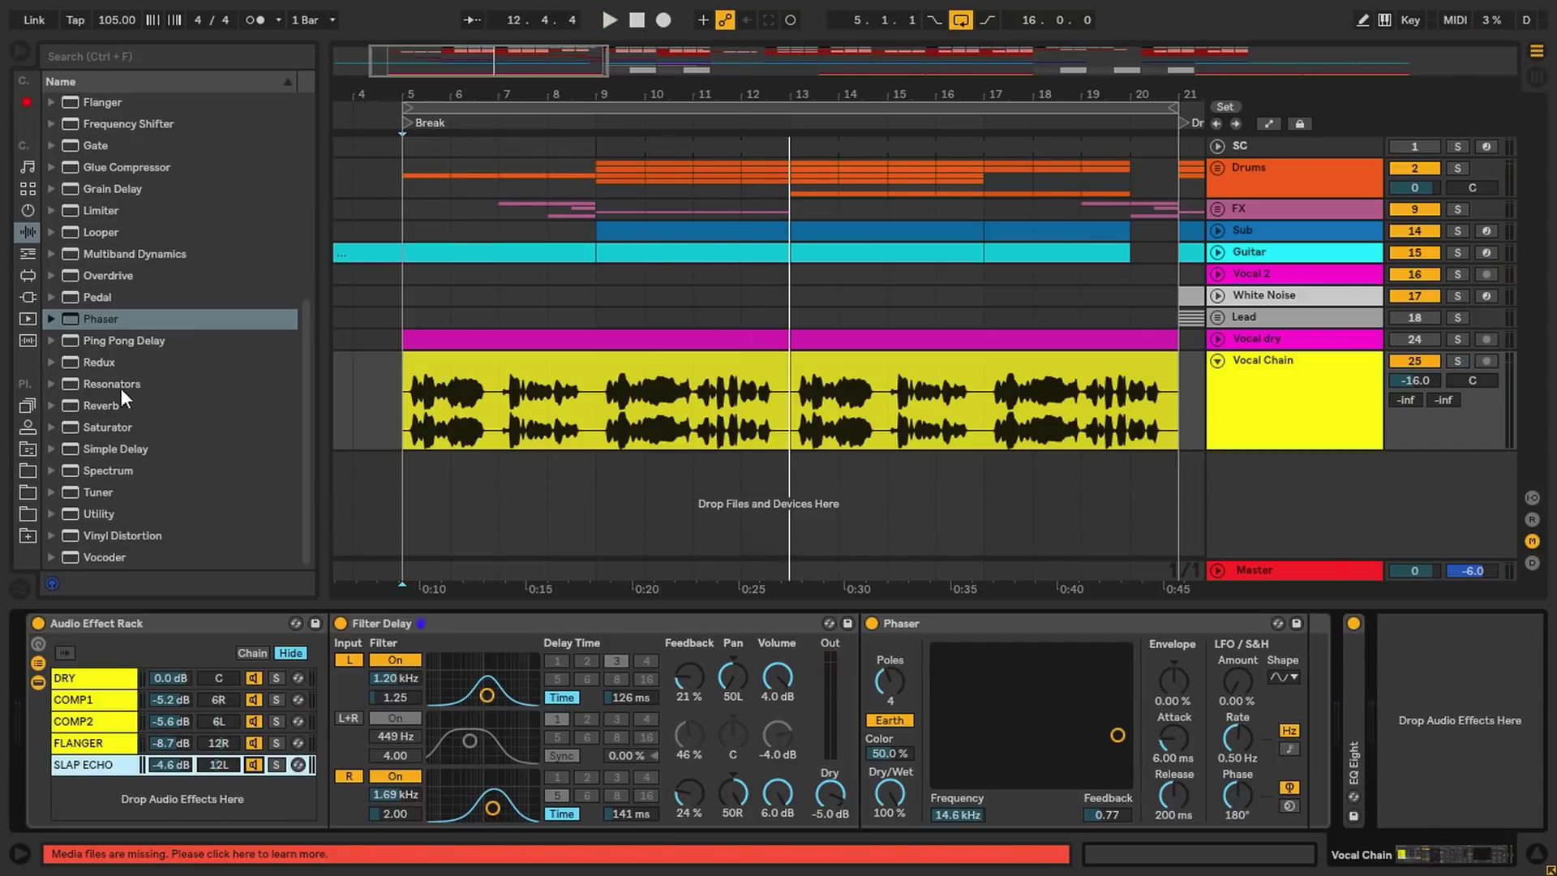
drag(106, 274, 927, 665)
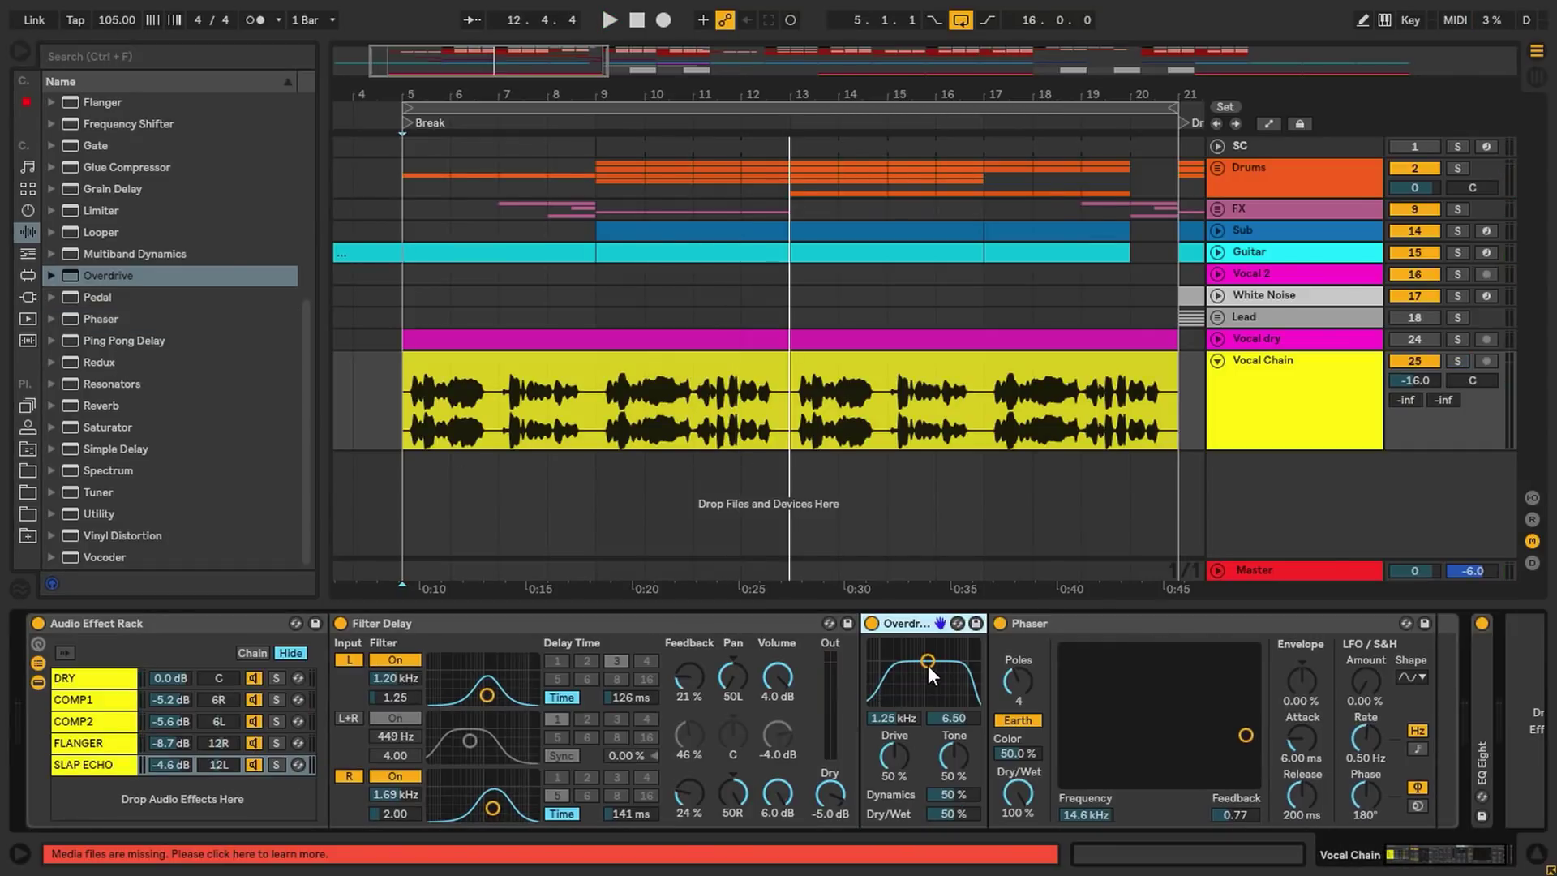
Play the Break and solo SLAP ECHO, lowering Overdrive drive toward 37% and narrowing its bandwidth.
key(space)
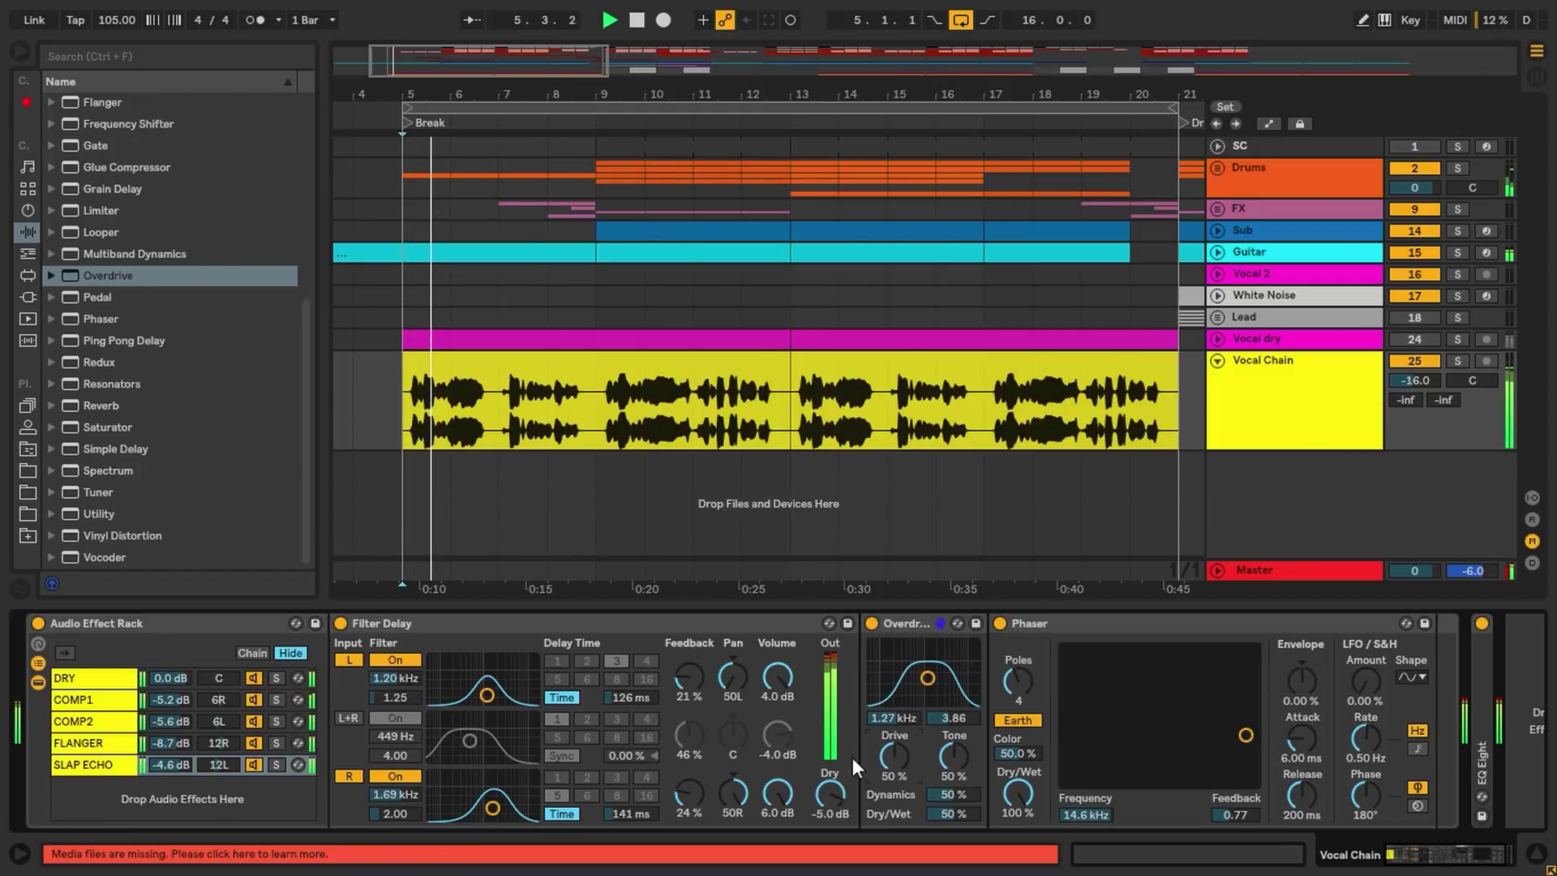
click(277, 765)
drag(894, 754, 894, 769)
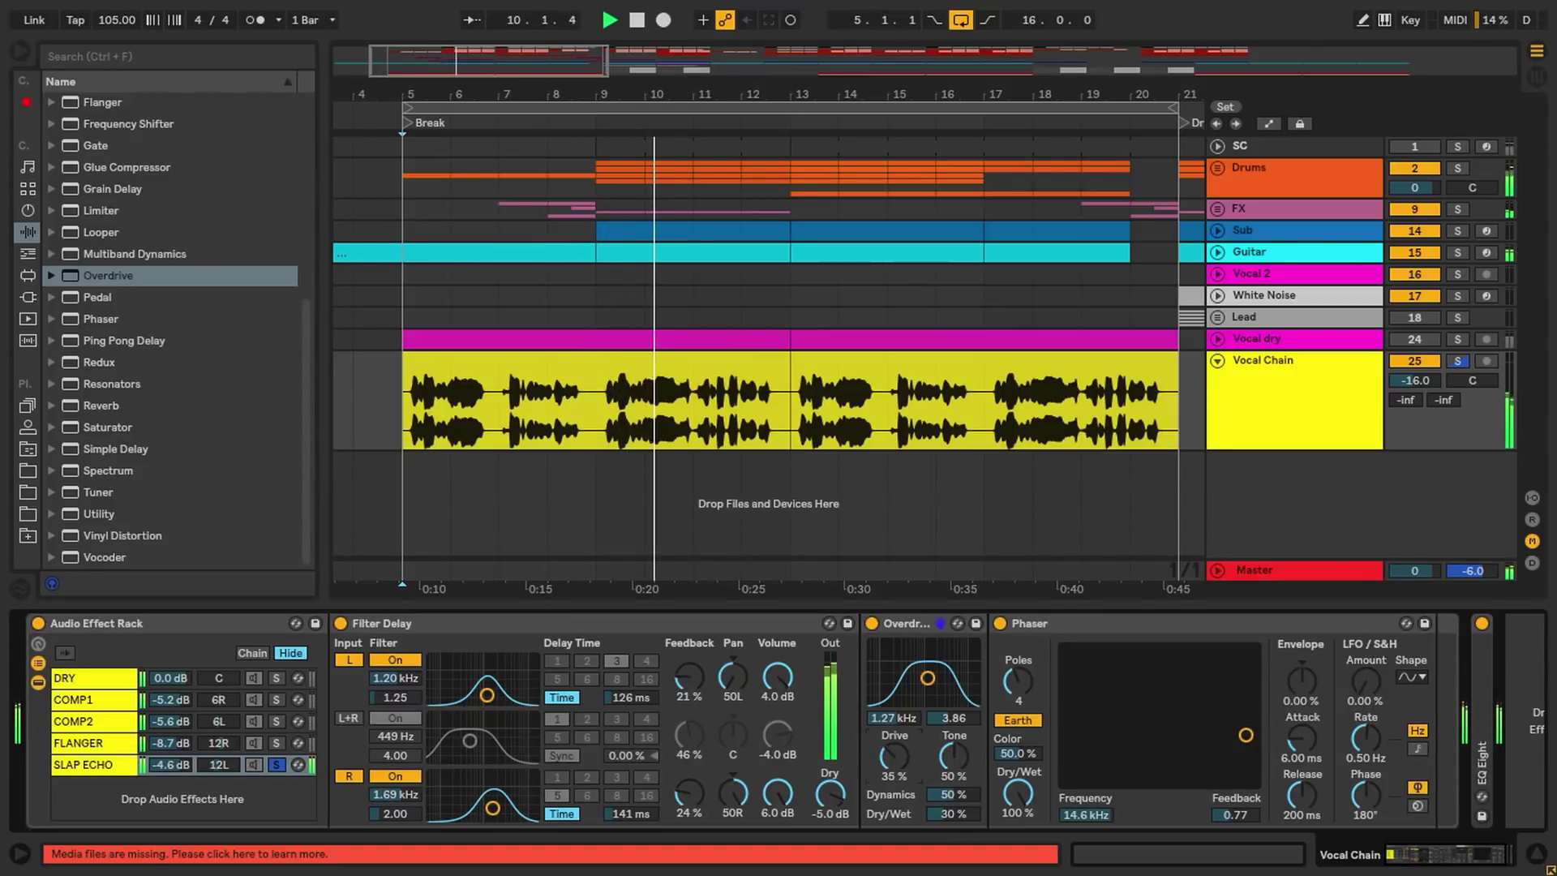
drag(928, 680, 928, 683)
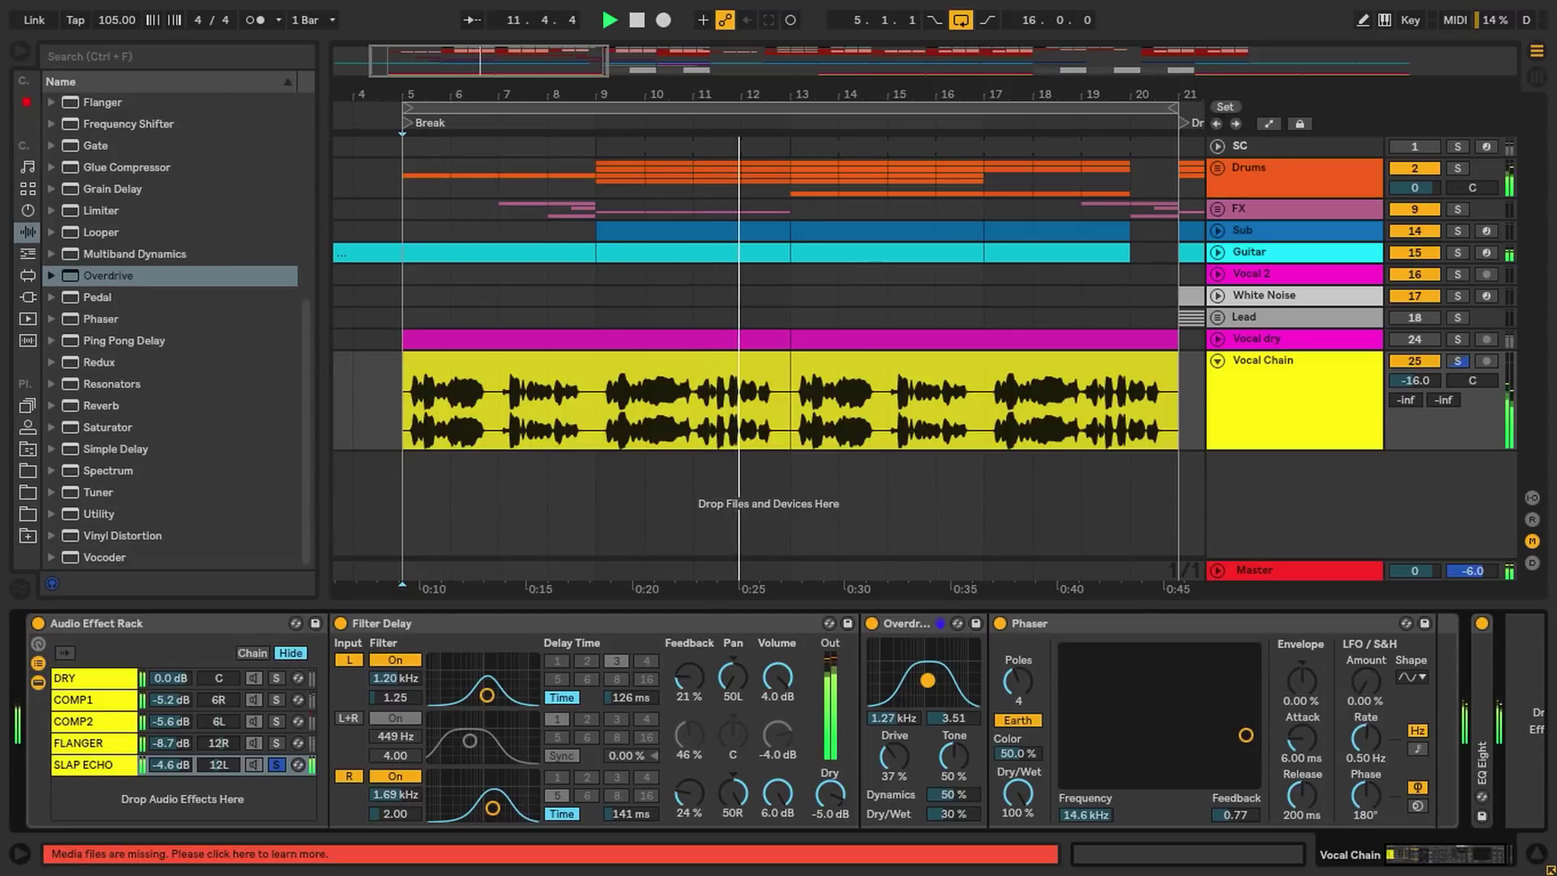
Unsolo SLAP ECHO, set Overdrive tone to 39%, stop playback, and add a Reverb as a new chain.
click(275, 766)
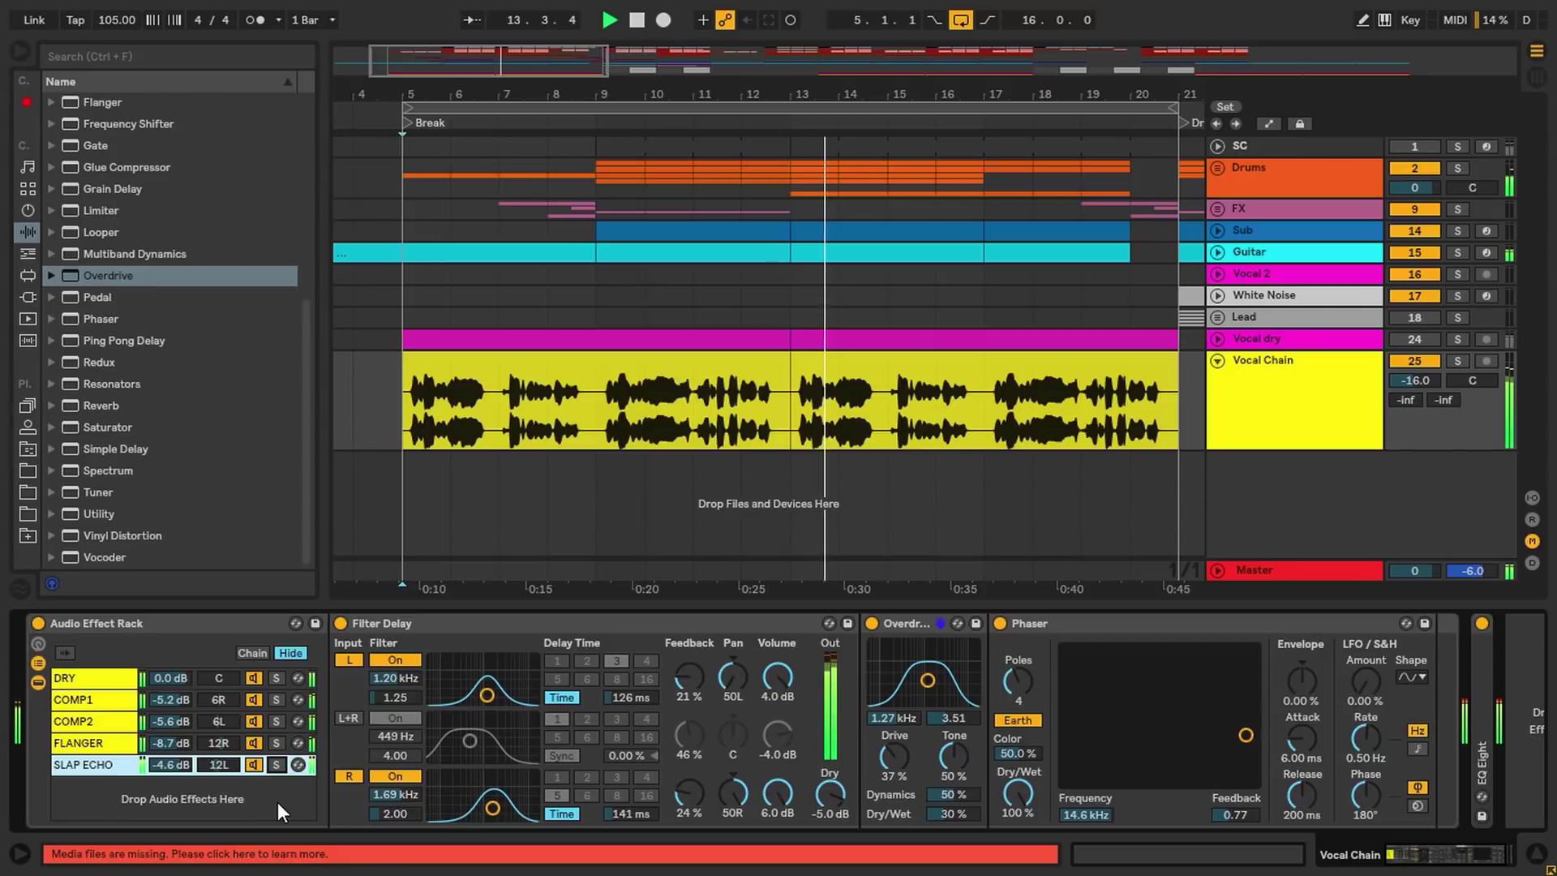
drag(947, 761, 947, 772)
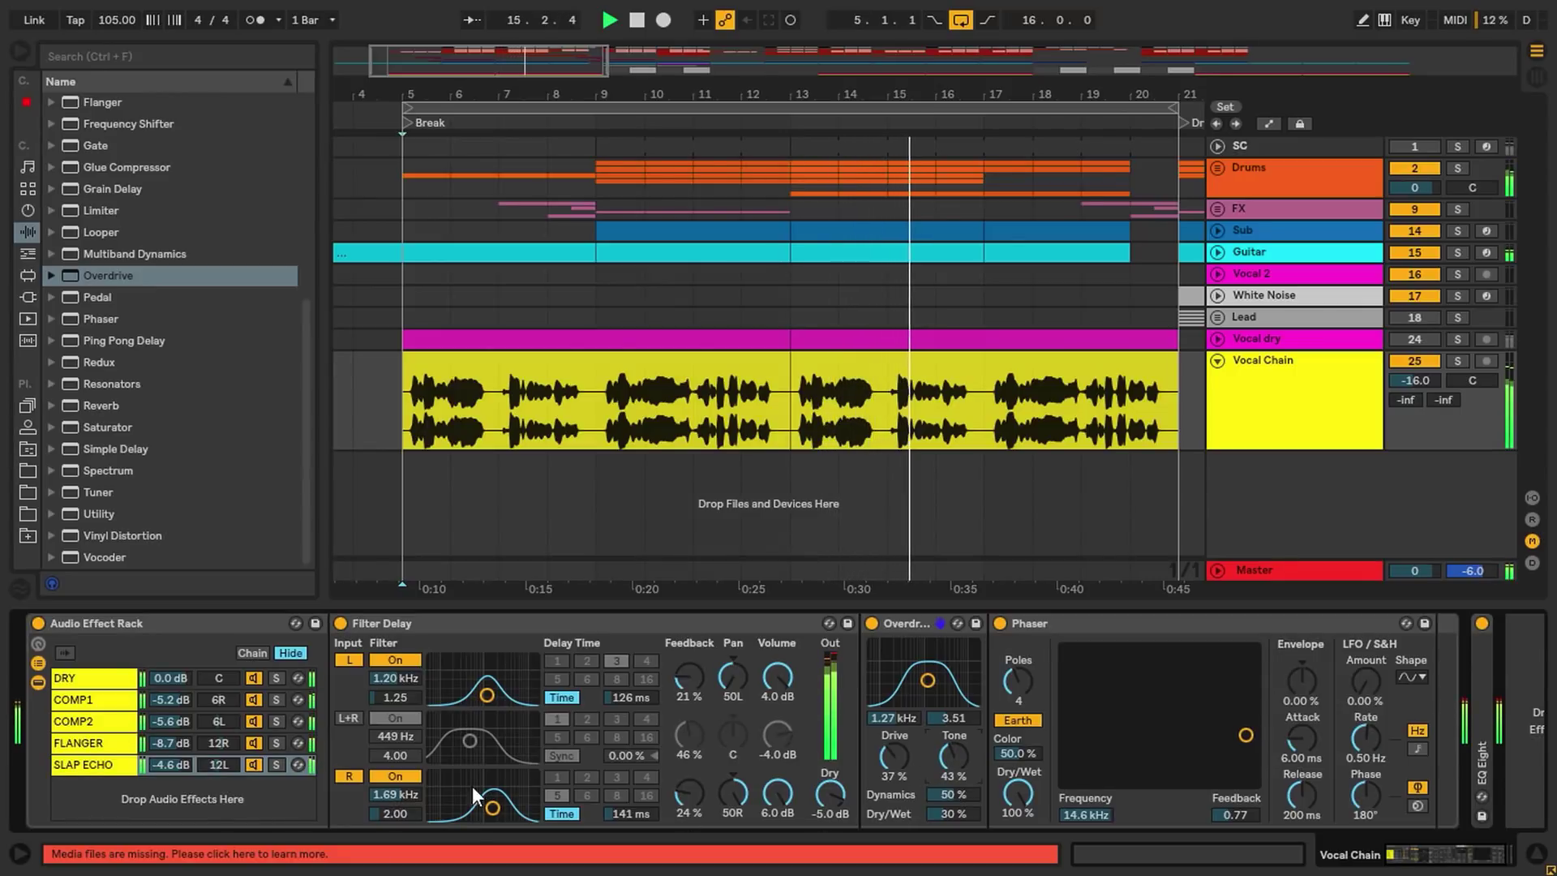
key(space)
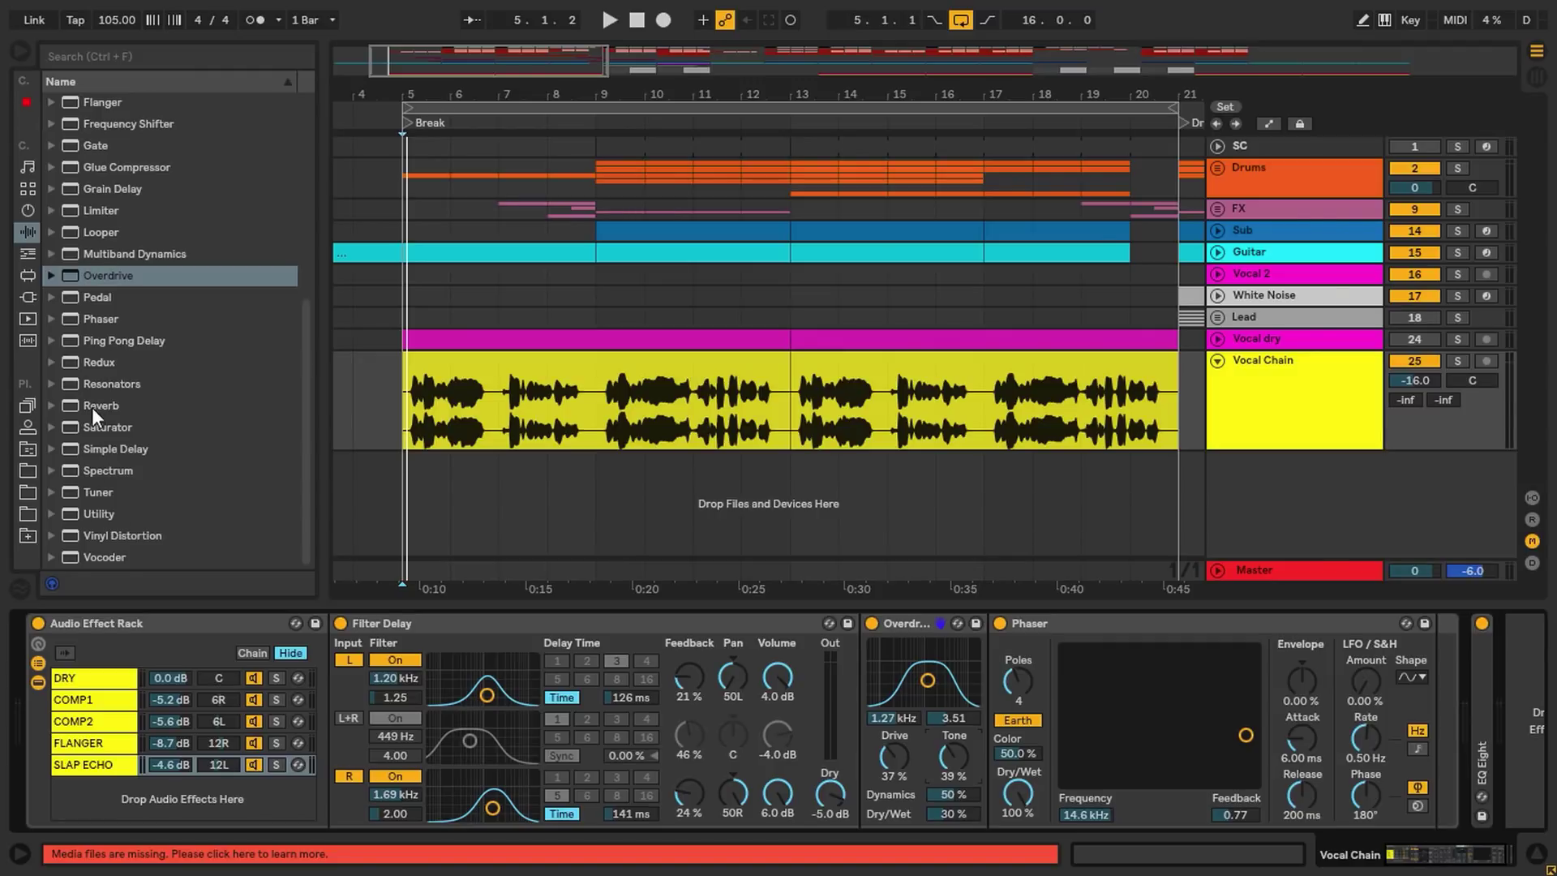
click(94, 406)
drag(91, 751, 94, 796)
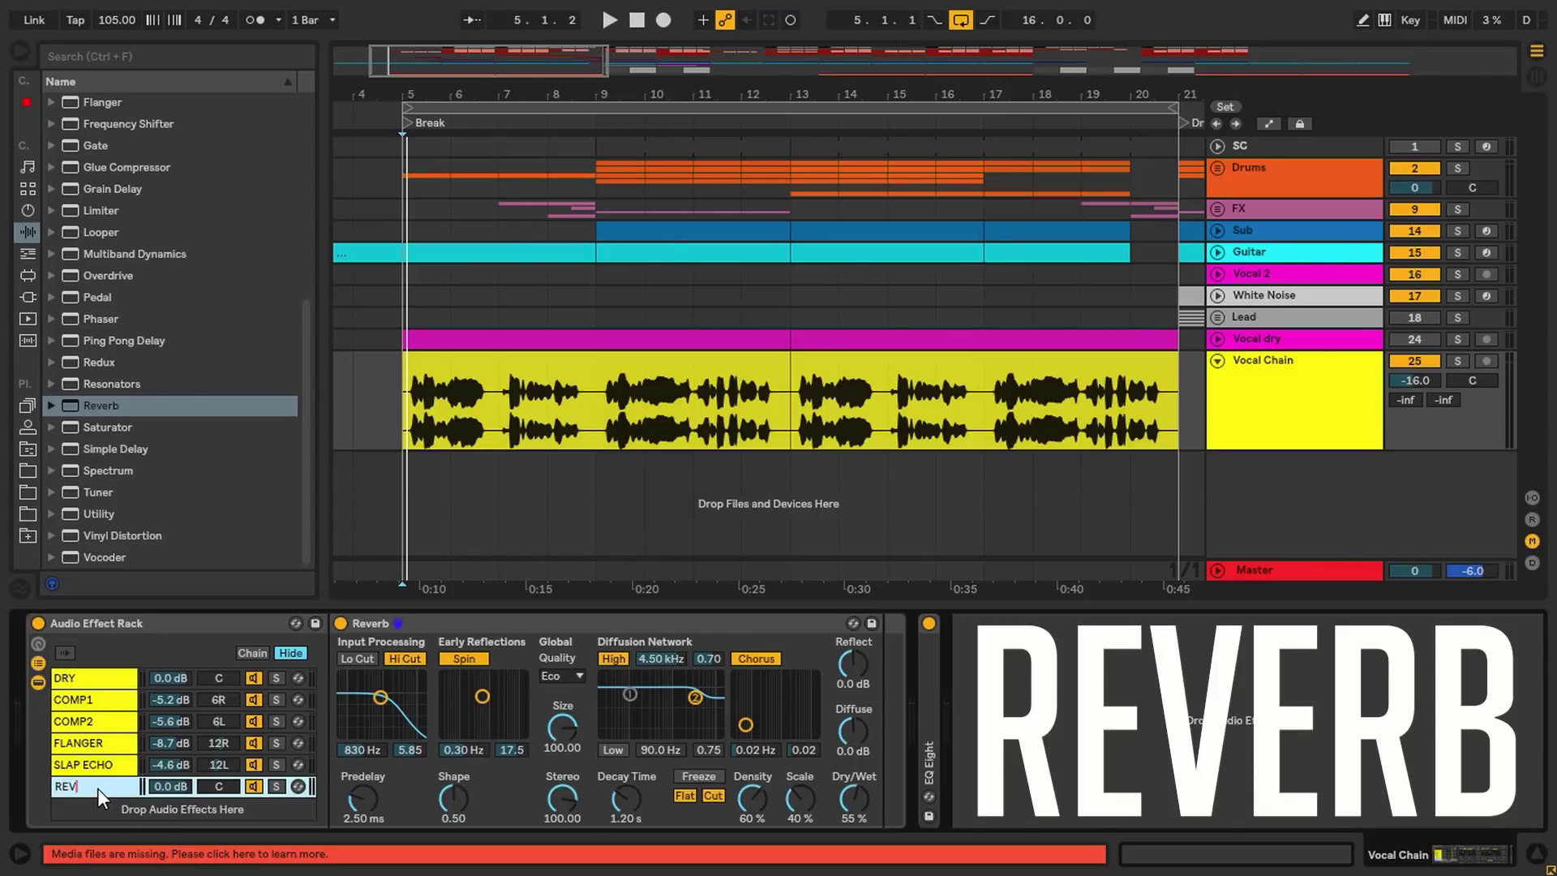
Name the new chain REV SHORT, solo and audition it, and make its Reverb 100% wet.
text(SHORT)
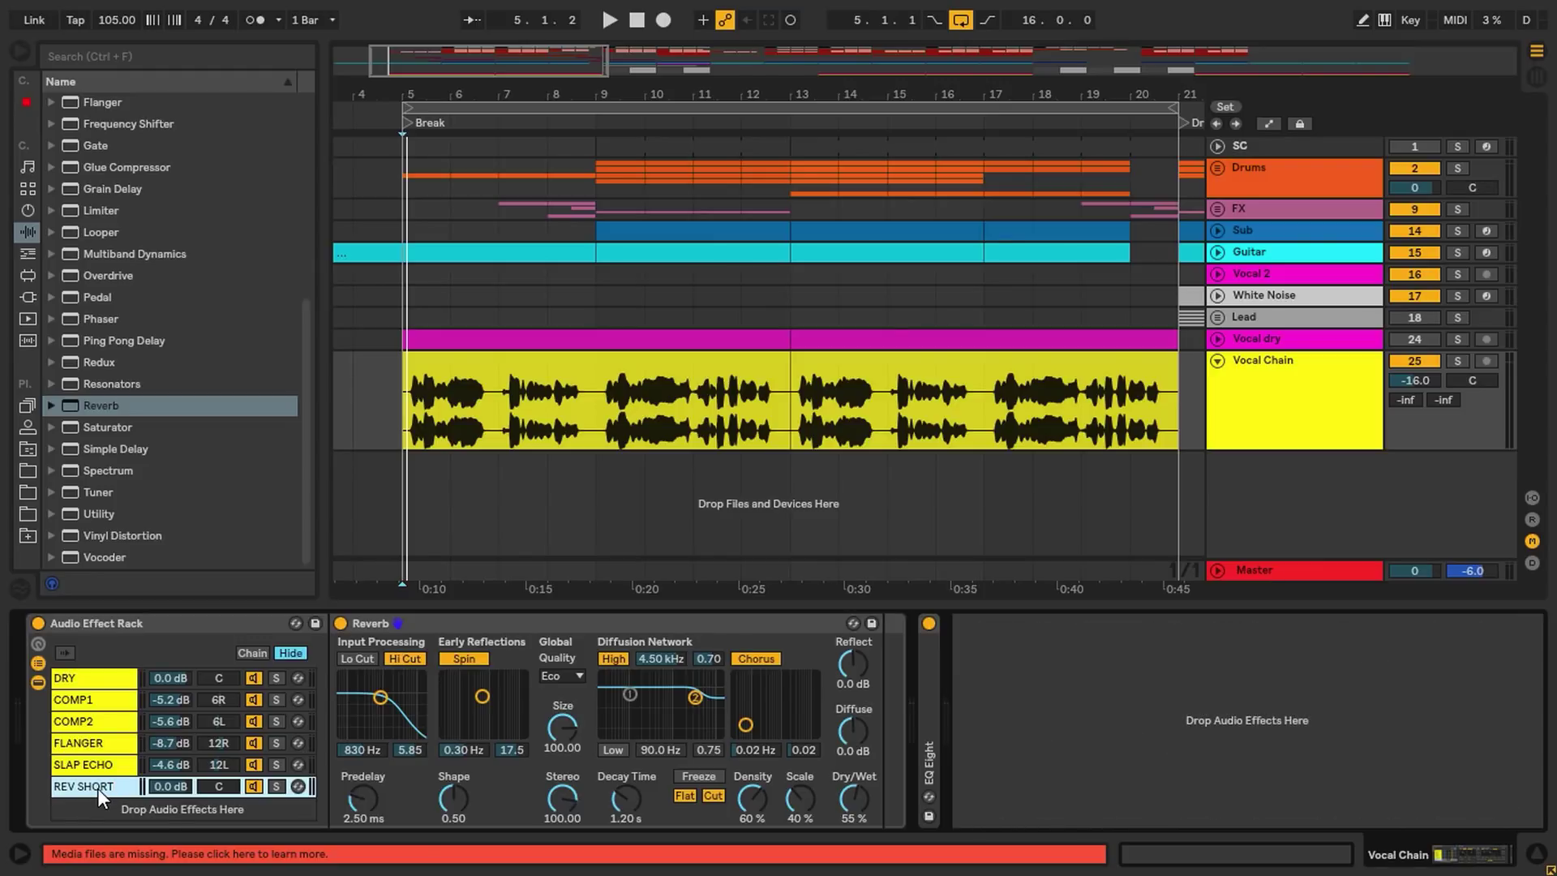
click(276, 786)
key(space)
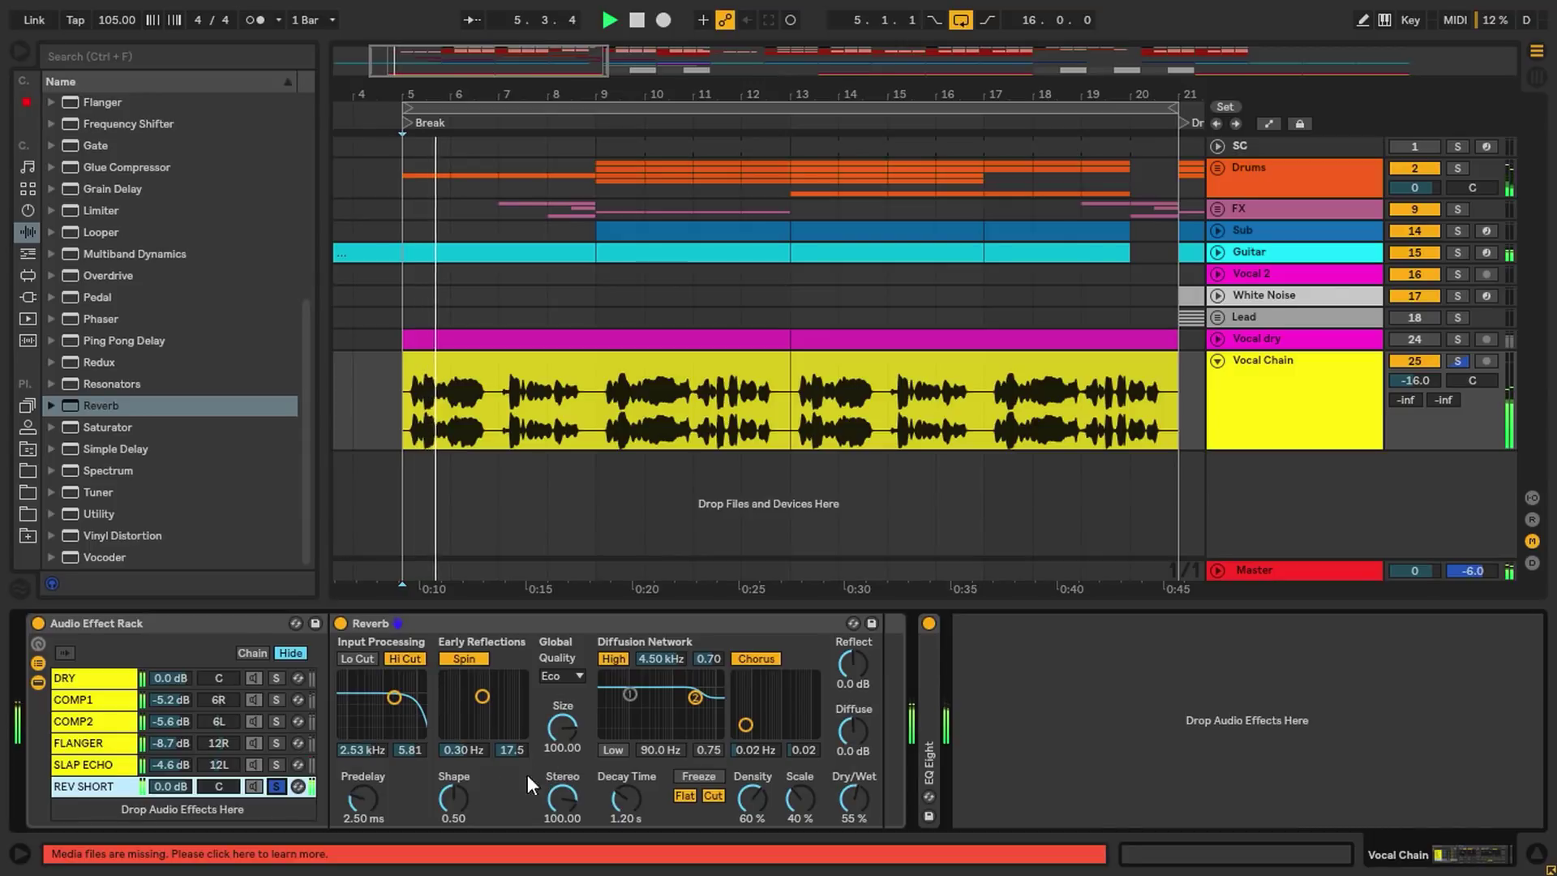
drag(625, 798, 626, 819)
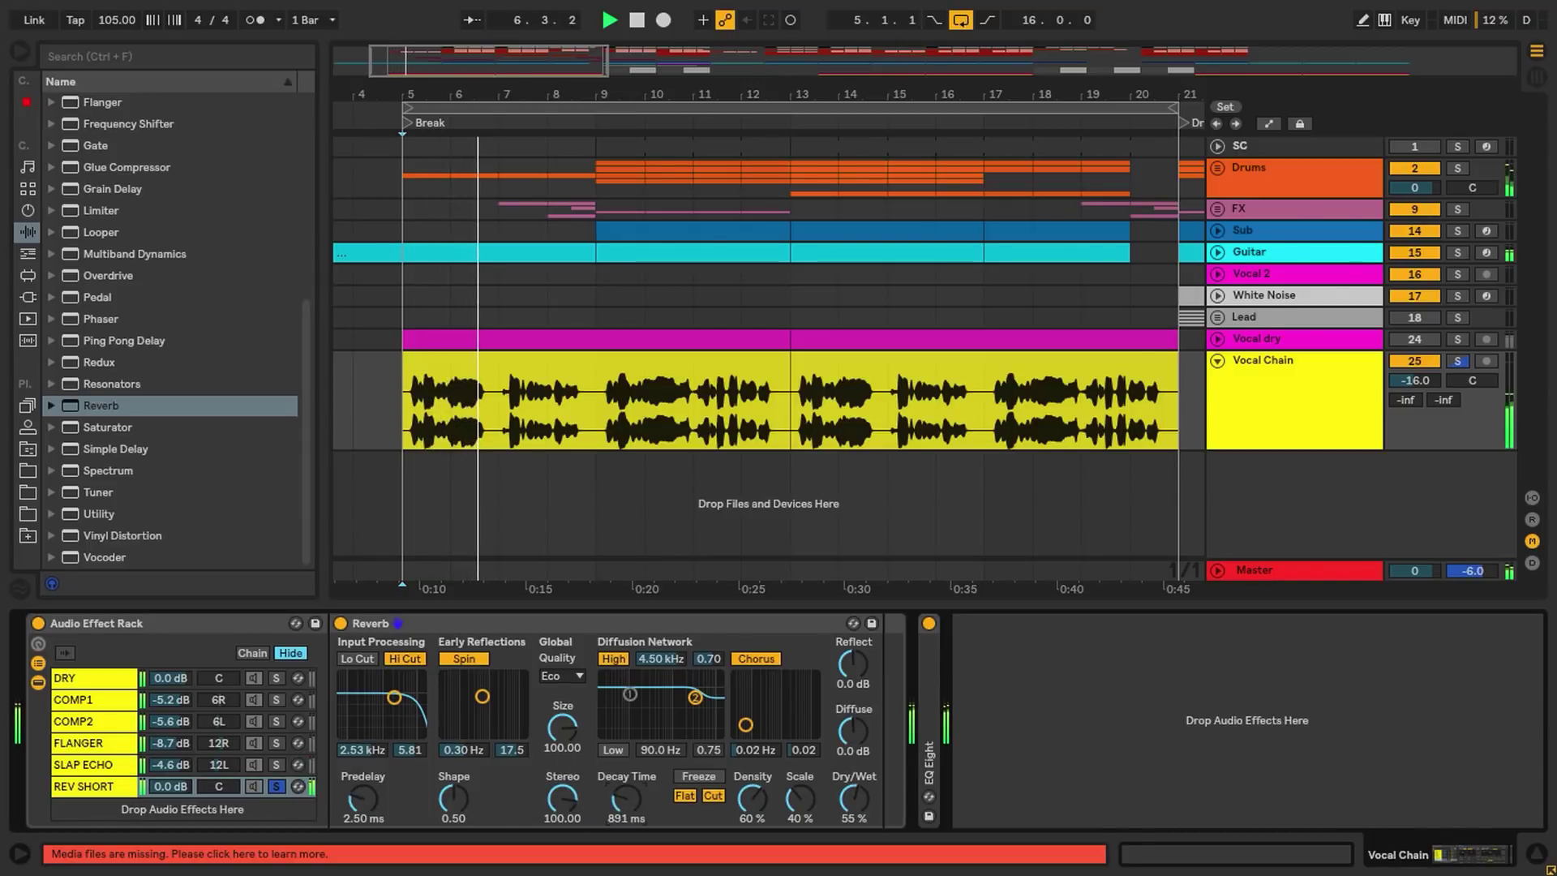
drag(853, 803, 853, 762)
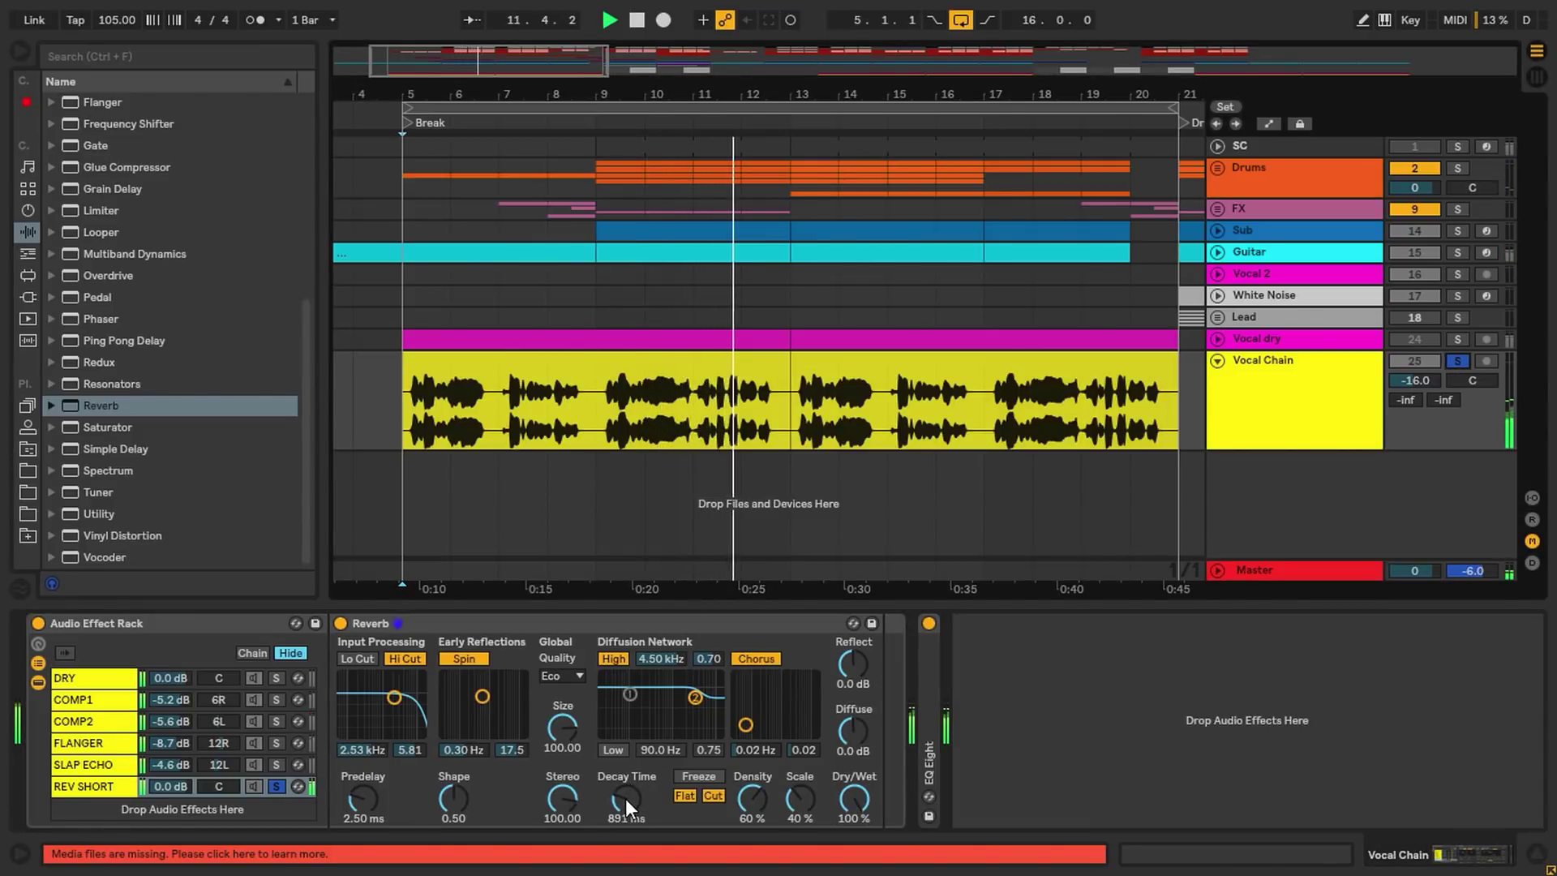
Give the REV SHORT Reverb a 1.07 s decay, size 48.74 and High quality.
drag(605, 787, 605, 807)
drag(566, 741, 566, 785)
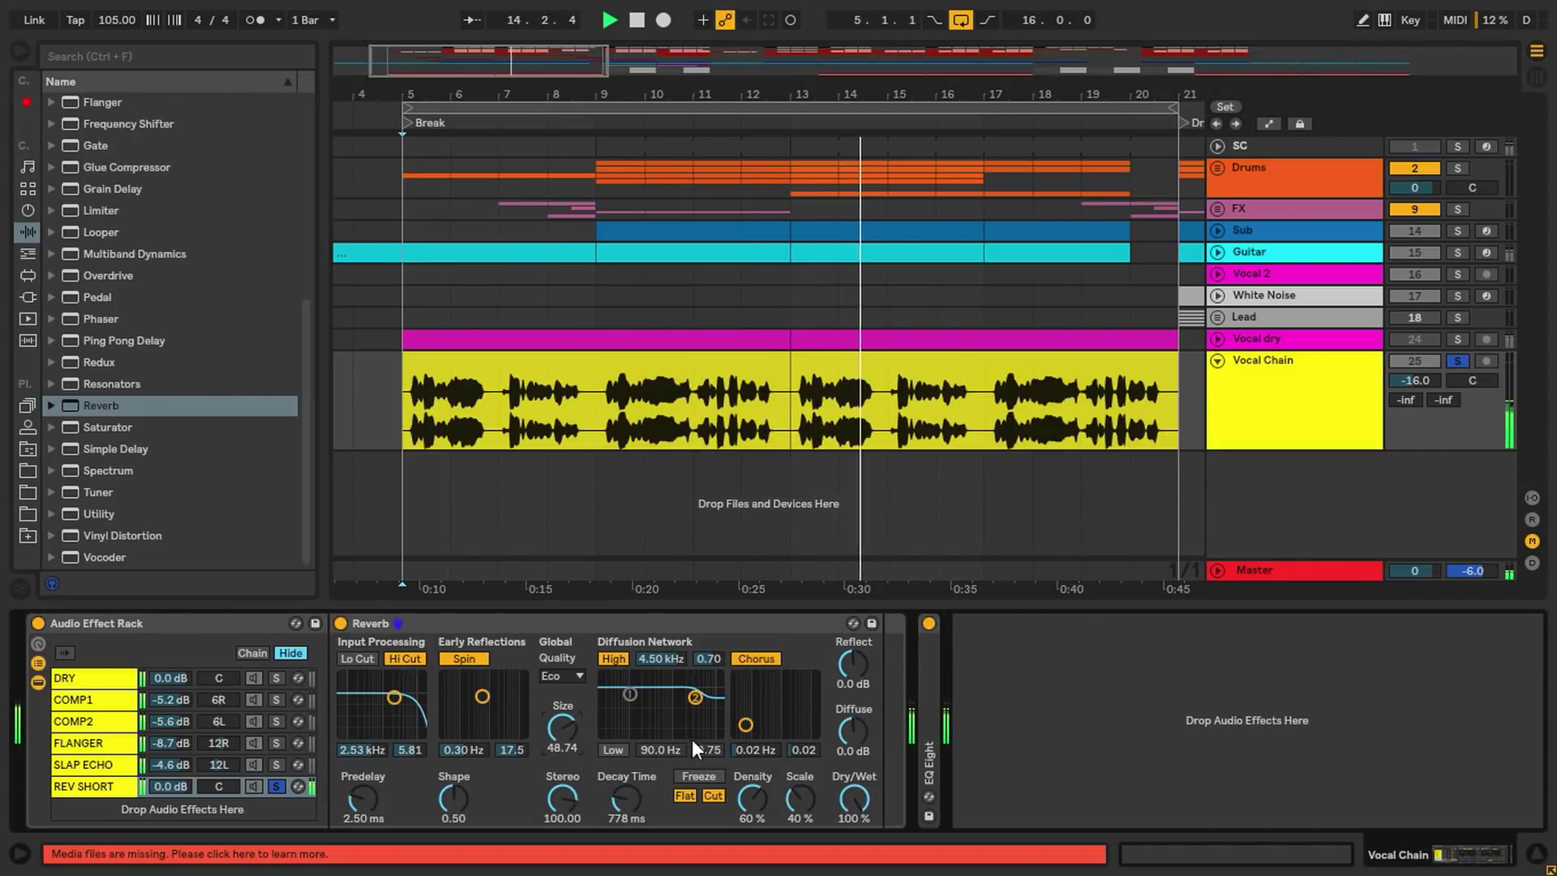
click(566, 677)
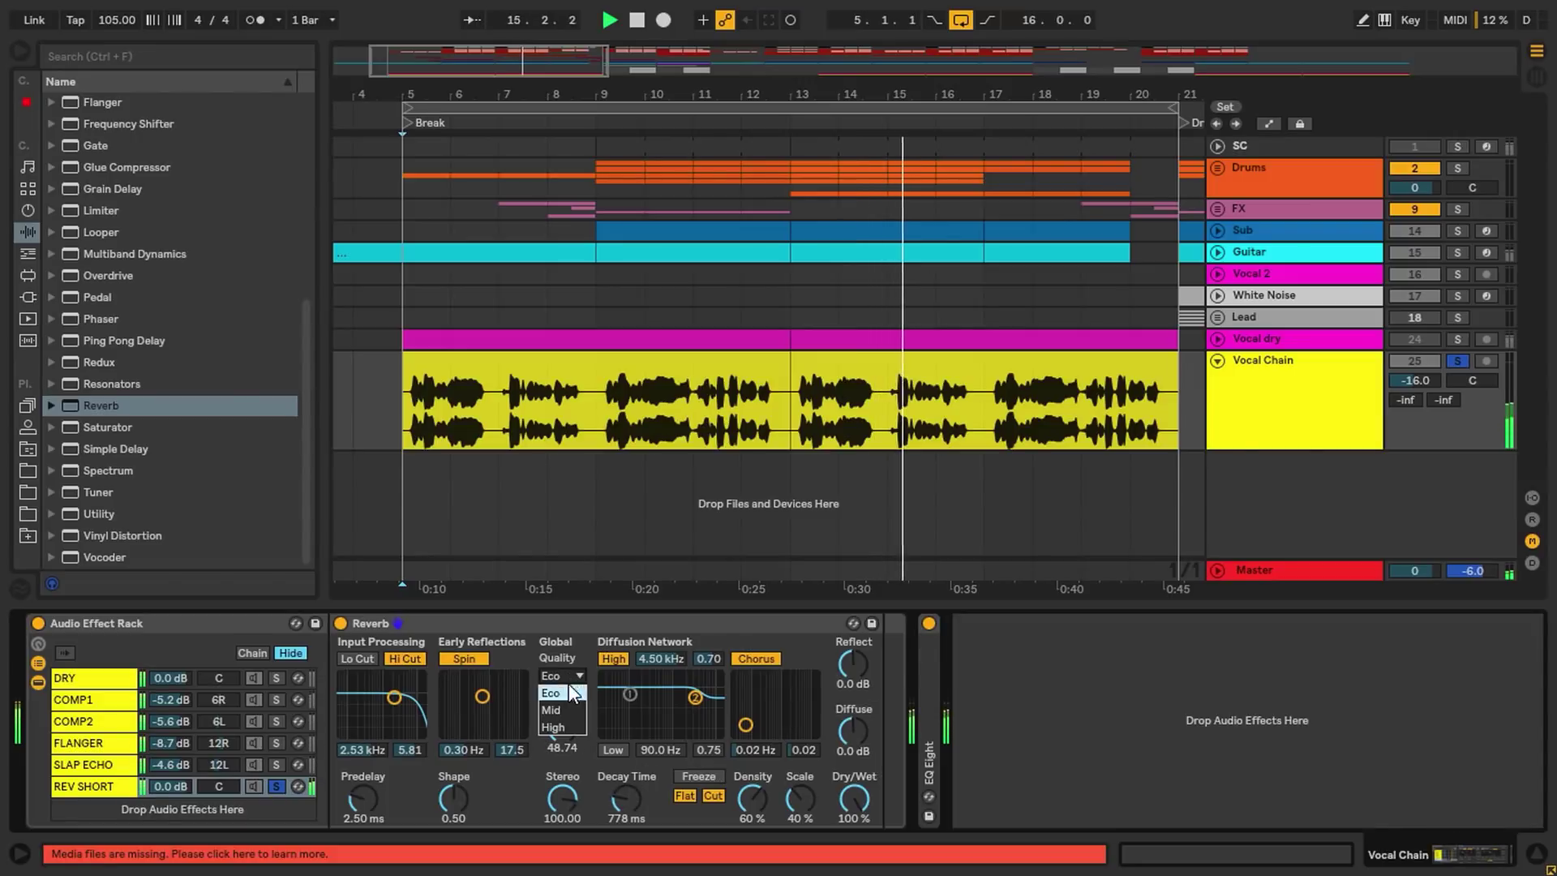
click(568, 727)
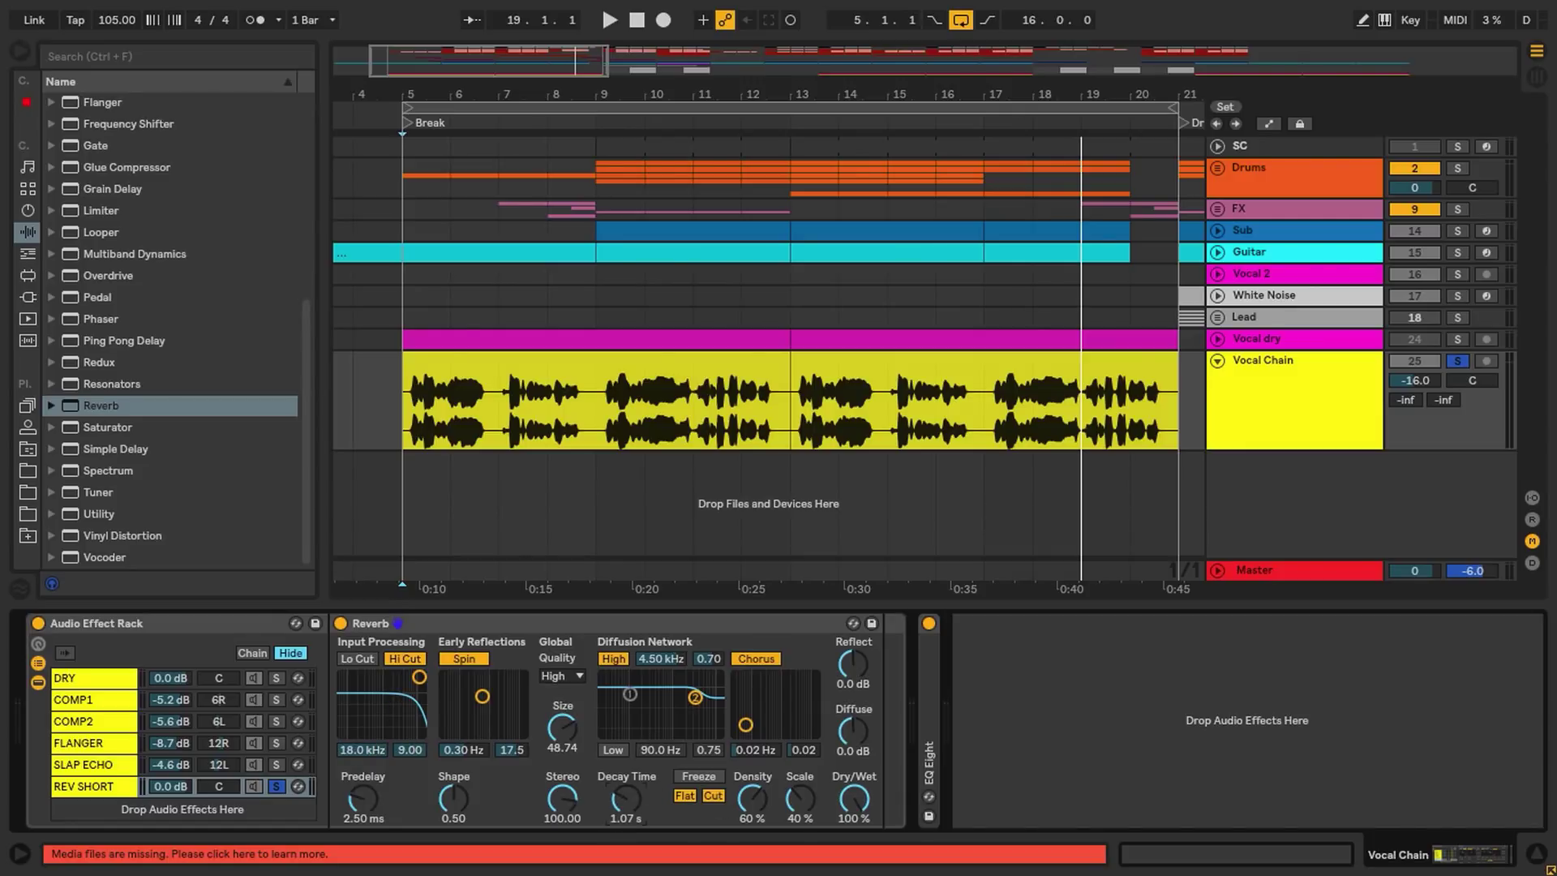
Place a Chorus after the Reverb, then start another chain holding a fresh Reverb.
click(145, 56)
text(CHO)
drag(105, 167, 962, 665)
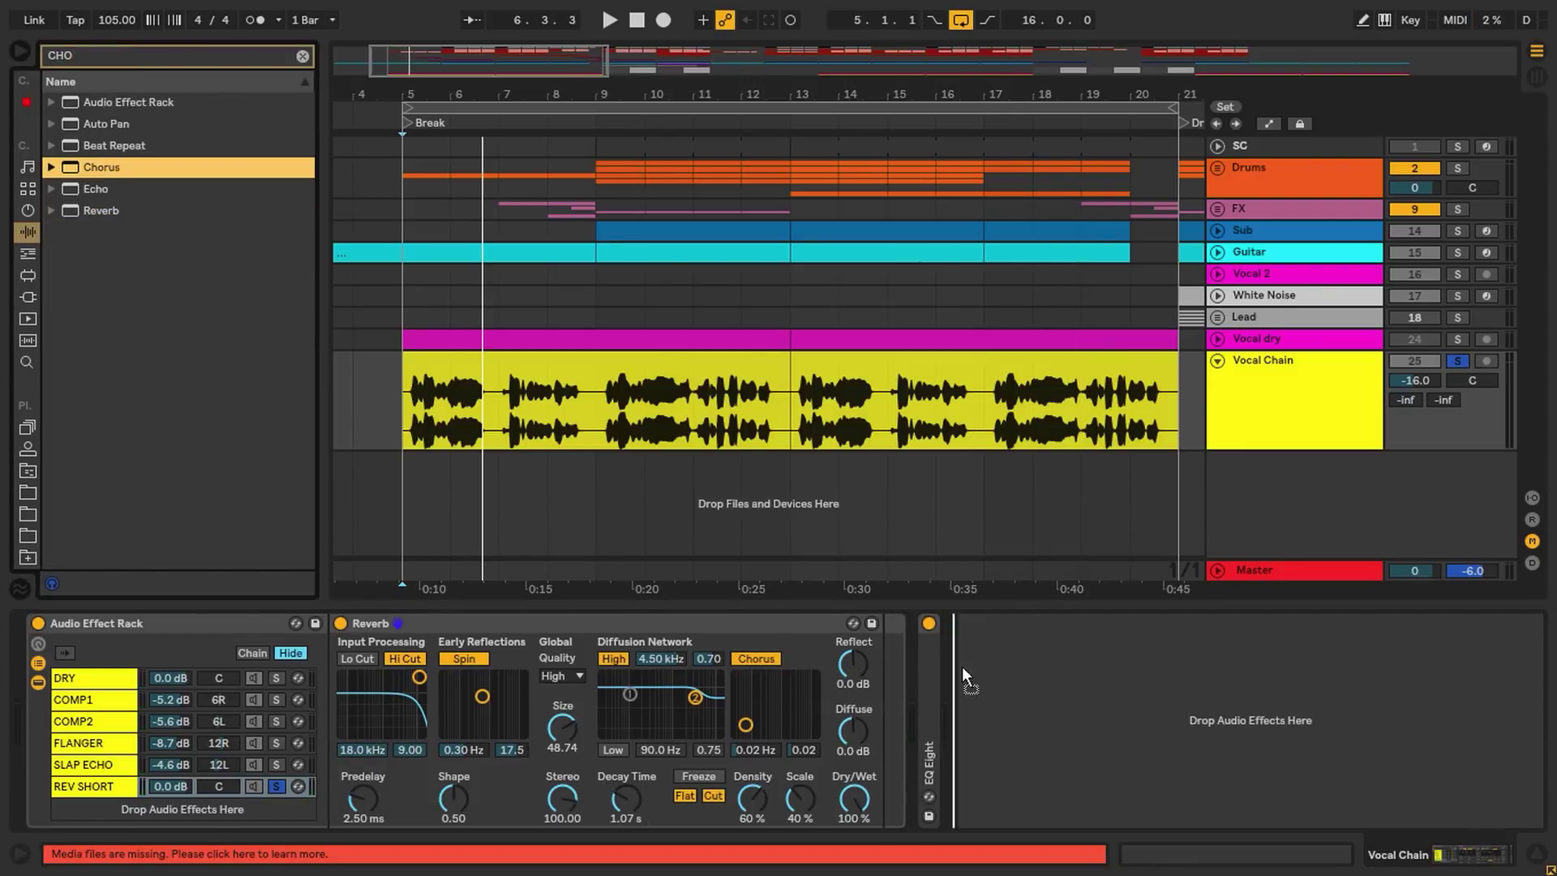
drag(881, 717, 884, 715)
key(ctrl+f)
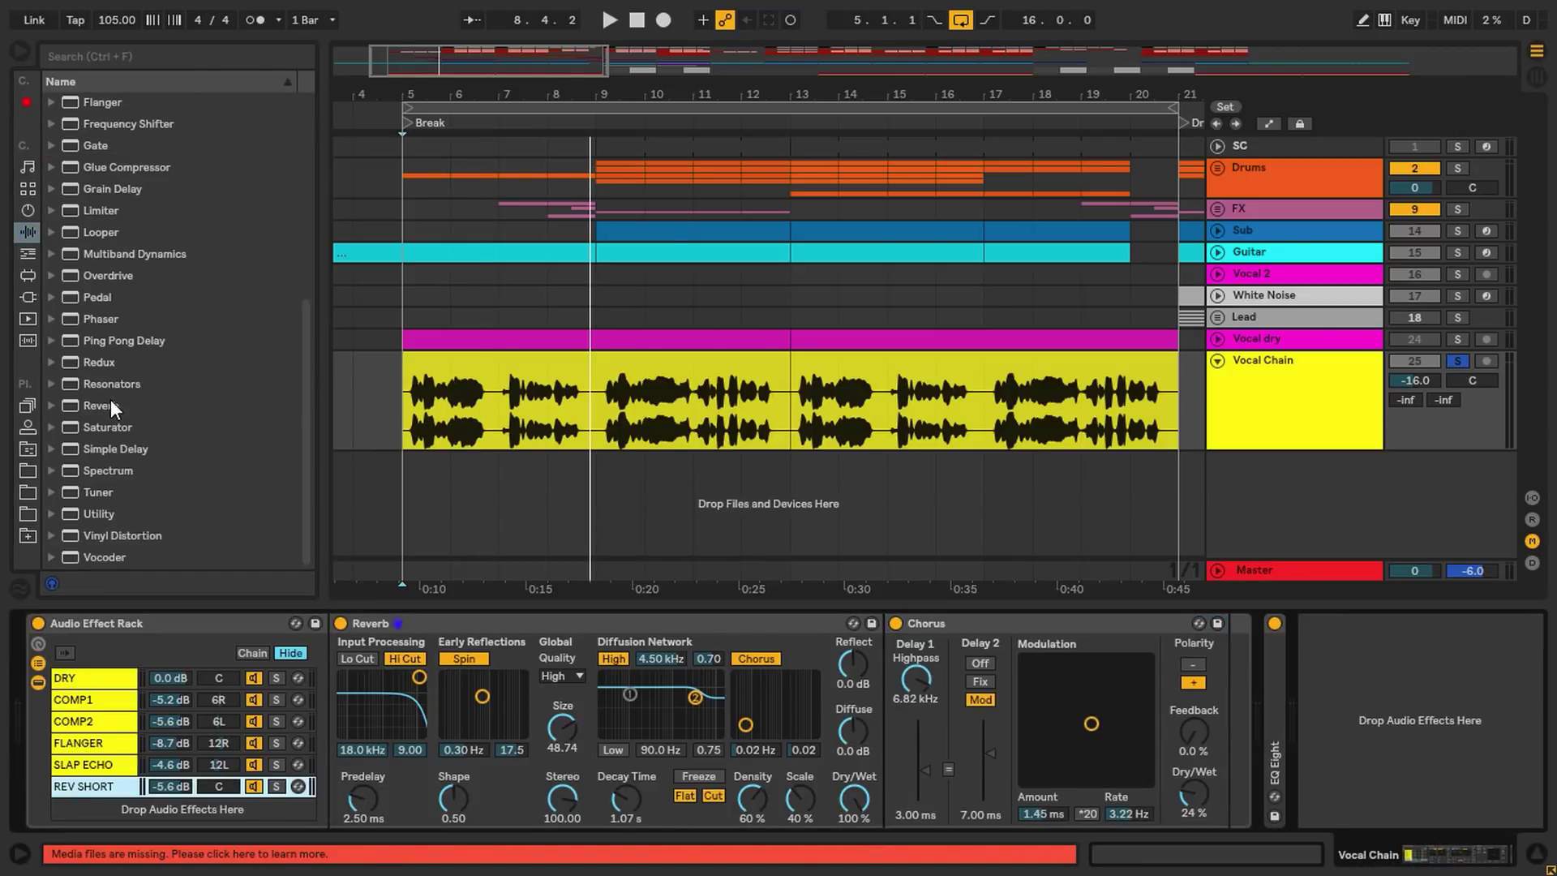
drag(111, 404, 117, 809)
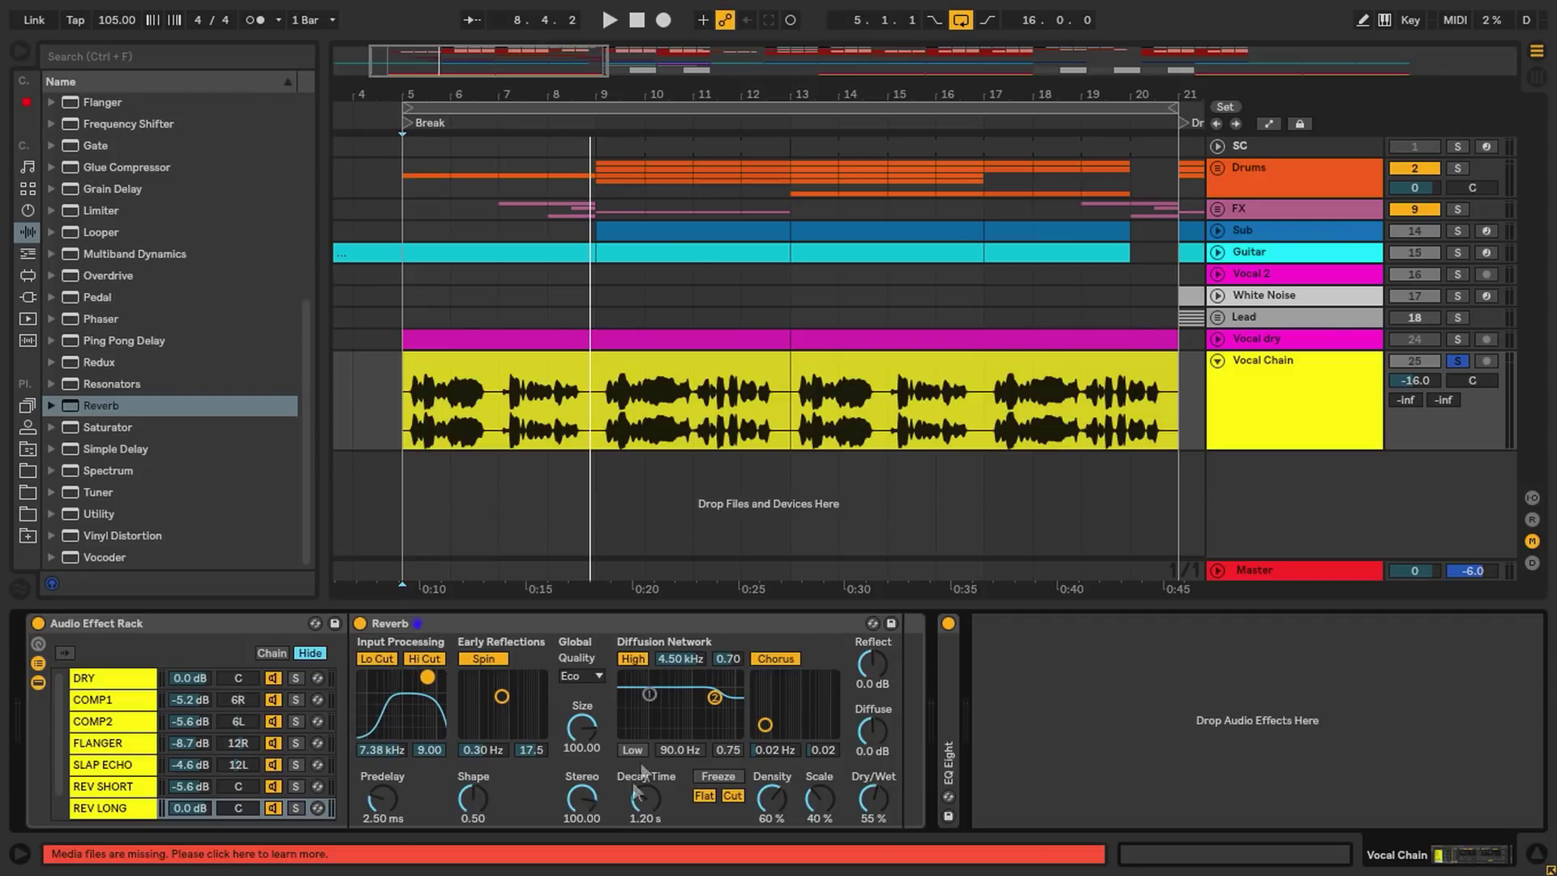
Set the long Reverb to 2.11 s decay, 0.9 dB diffuse and 100% wet while playing.
key(space)
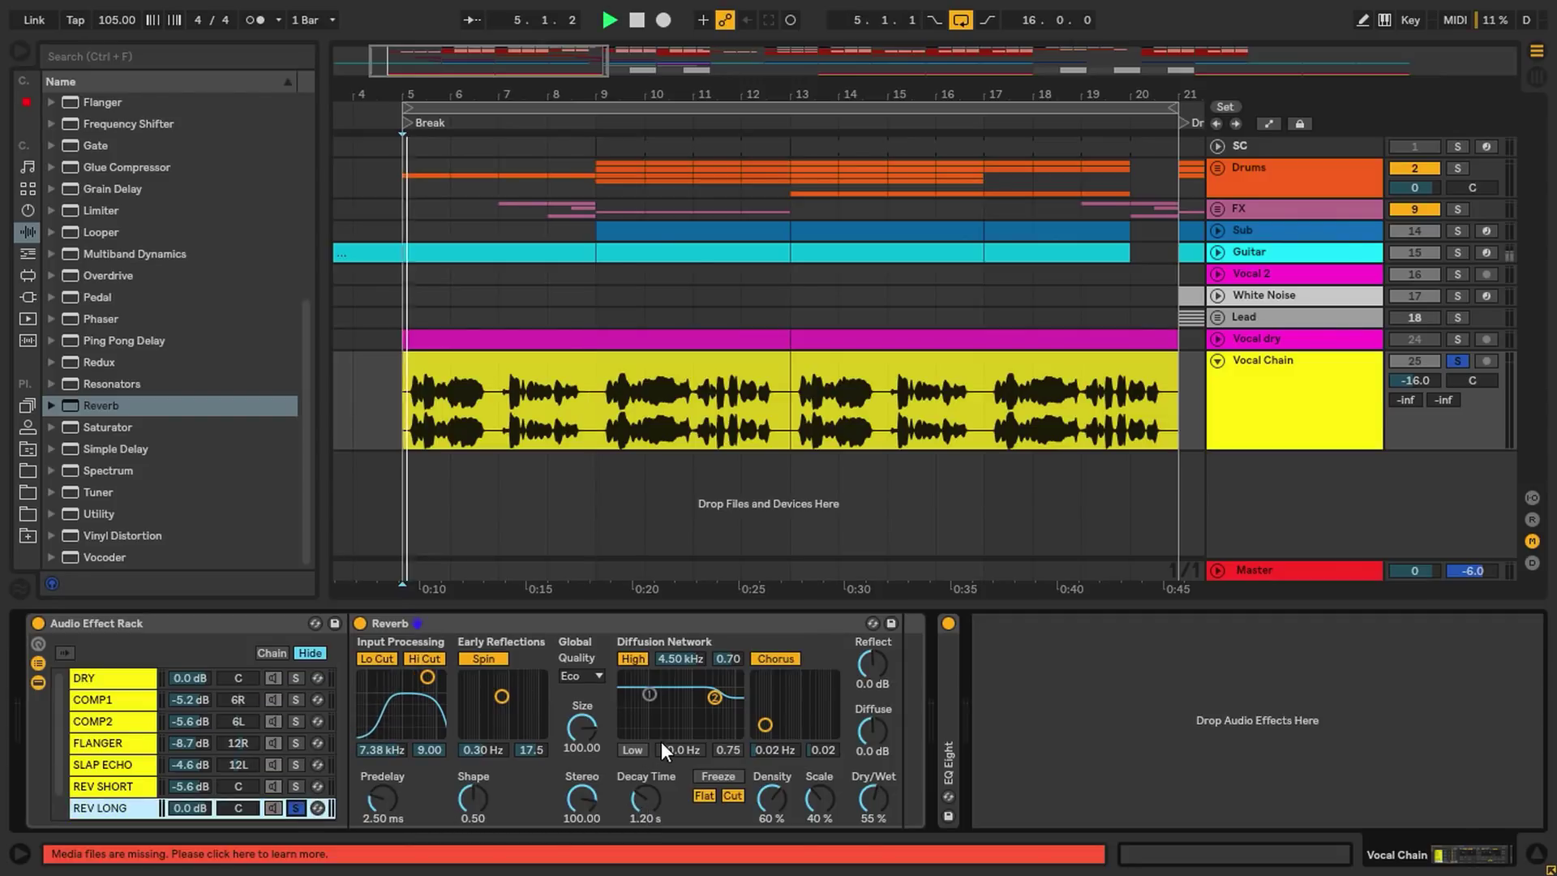
drag(640, 799, 641, 766)
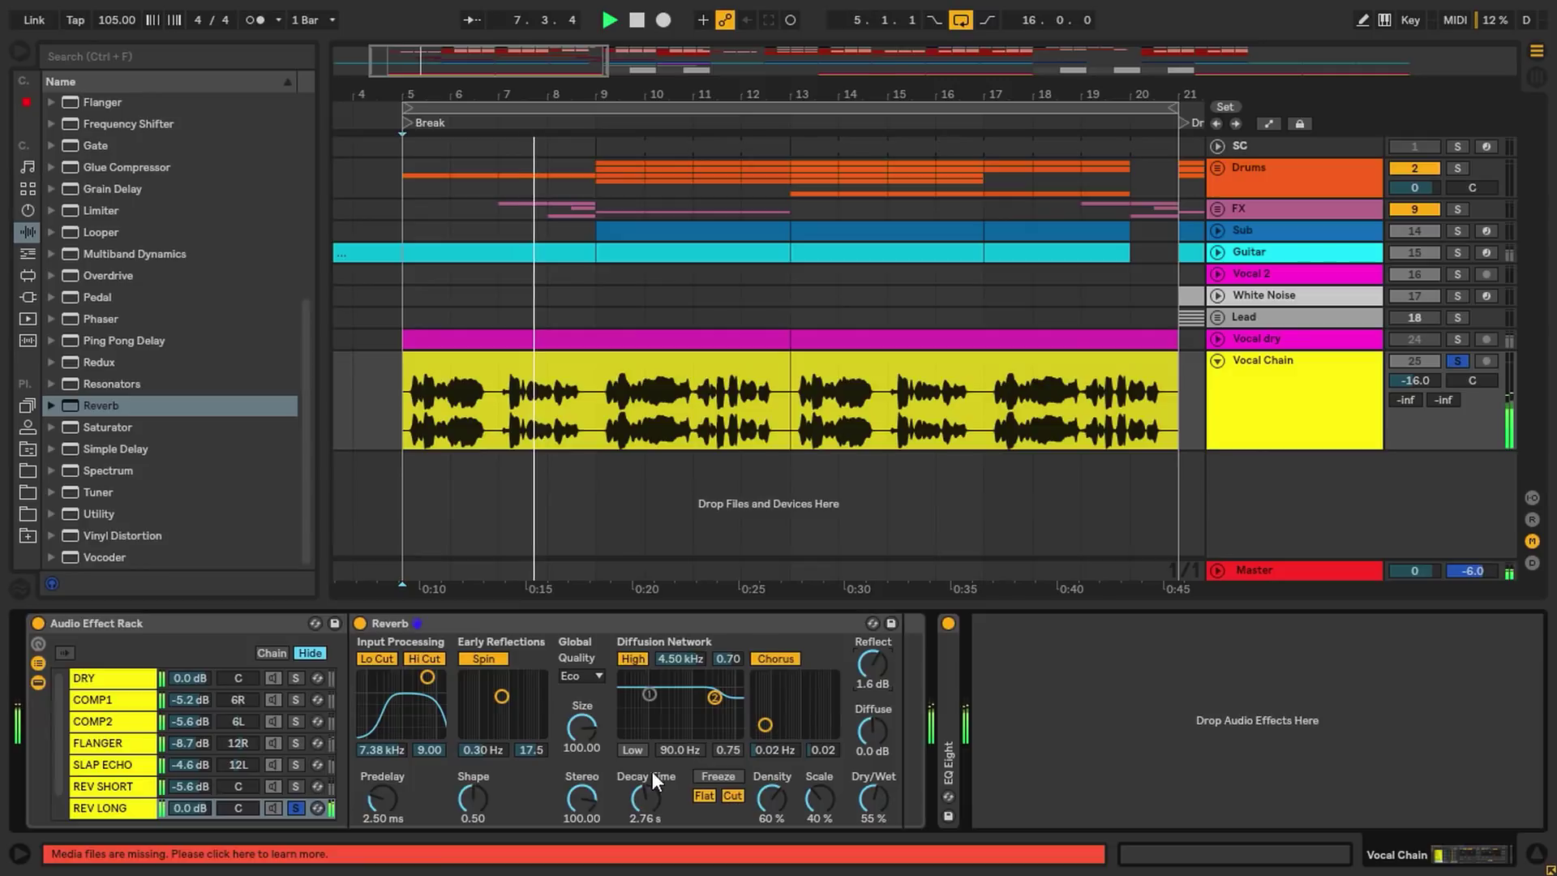
drag(647, 791, 648, 805)
drag(864, 733, 864, 733)
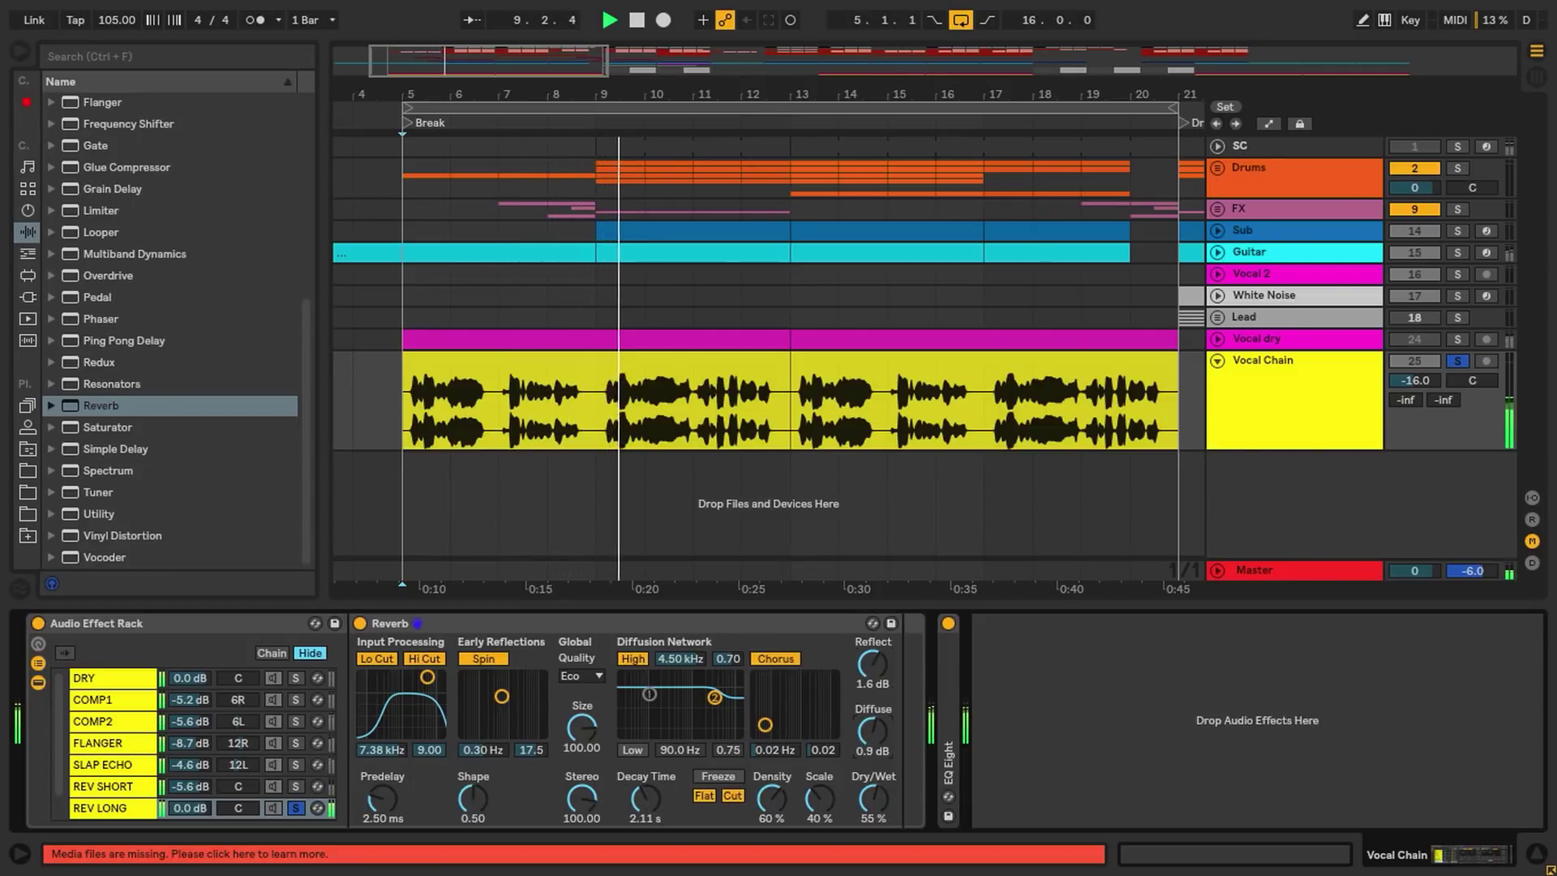
drag(874, 796, 874, 797)
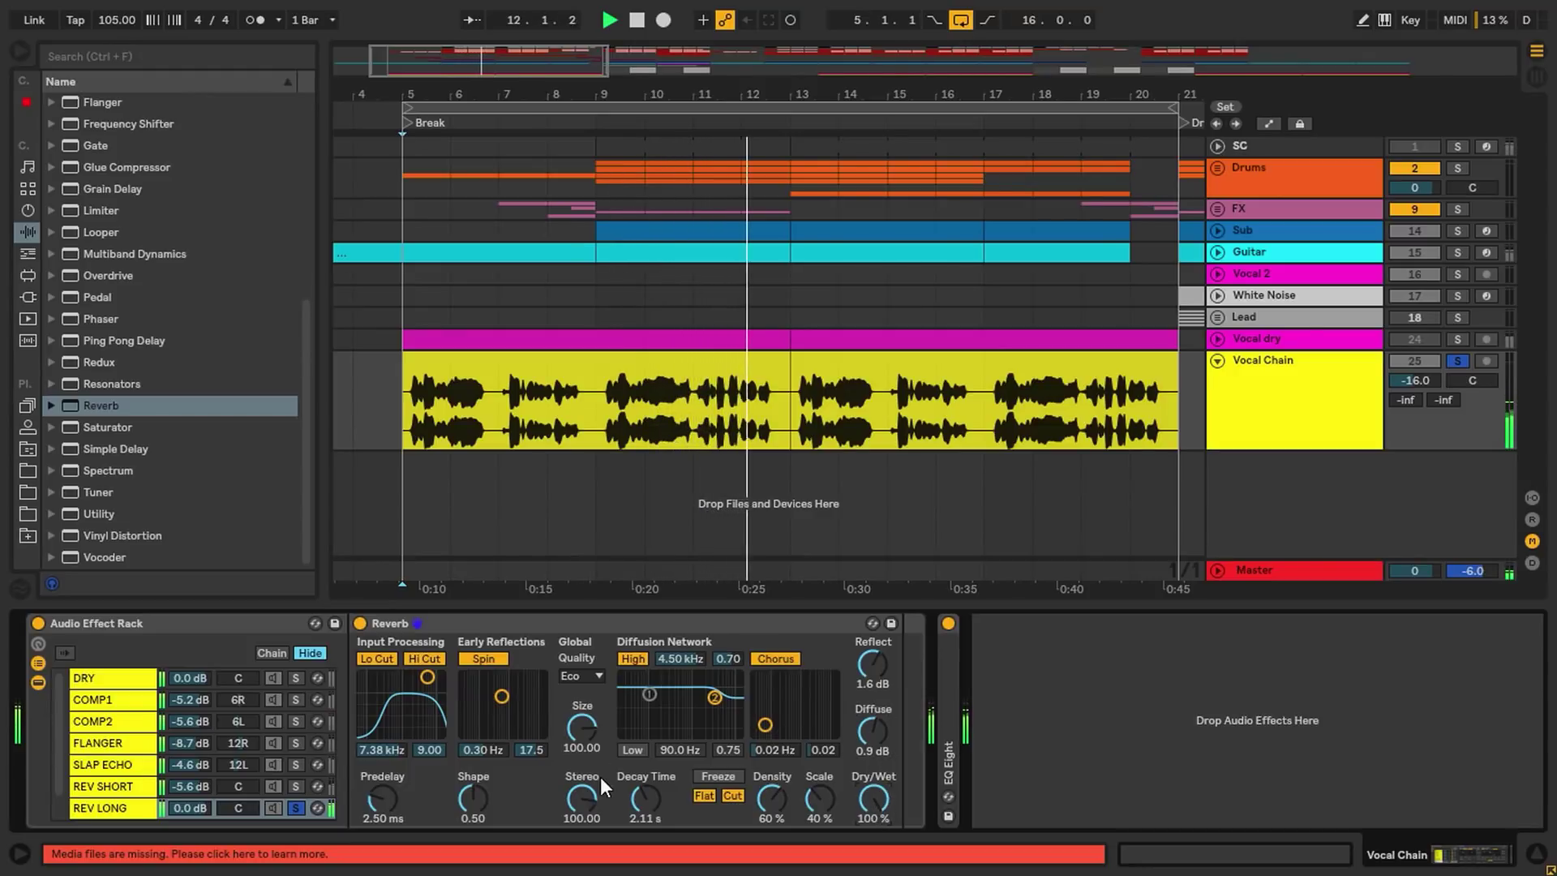
Compare with REV SHORT's devices, then tune REV LONG's Overdrive filter and brighten its tone.
scroll(580, 803, up, 3)
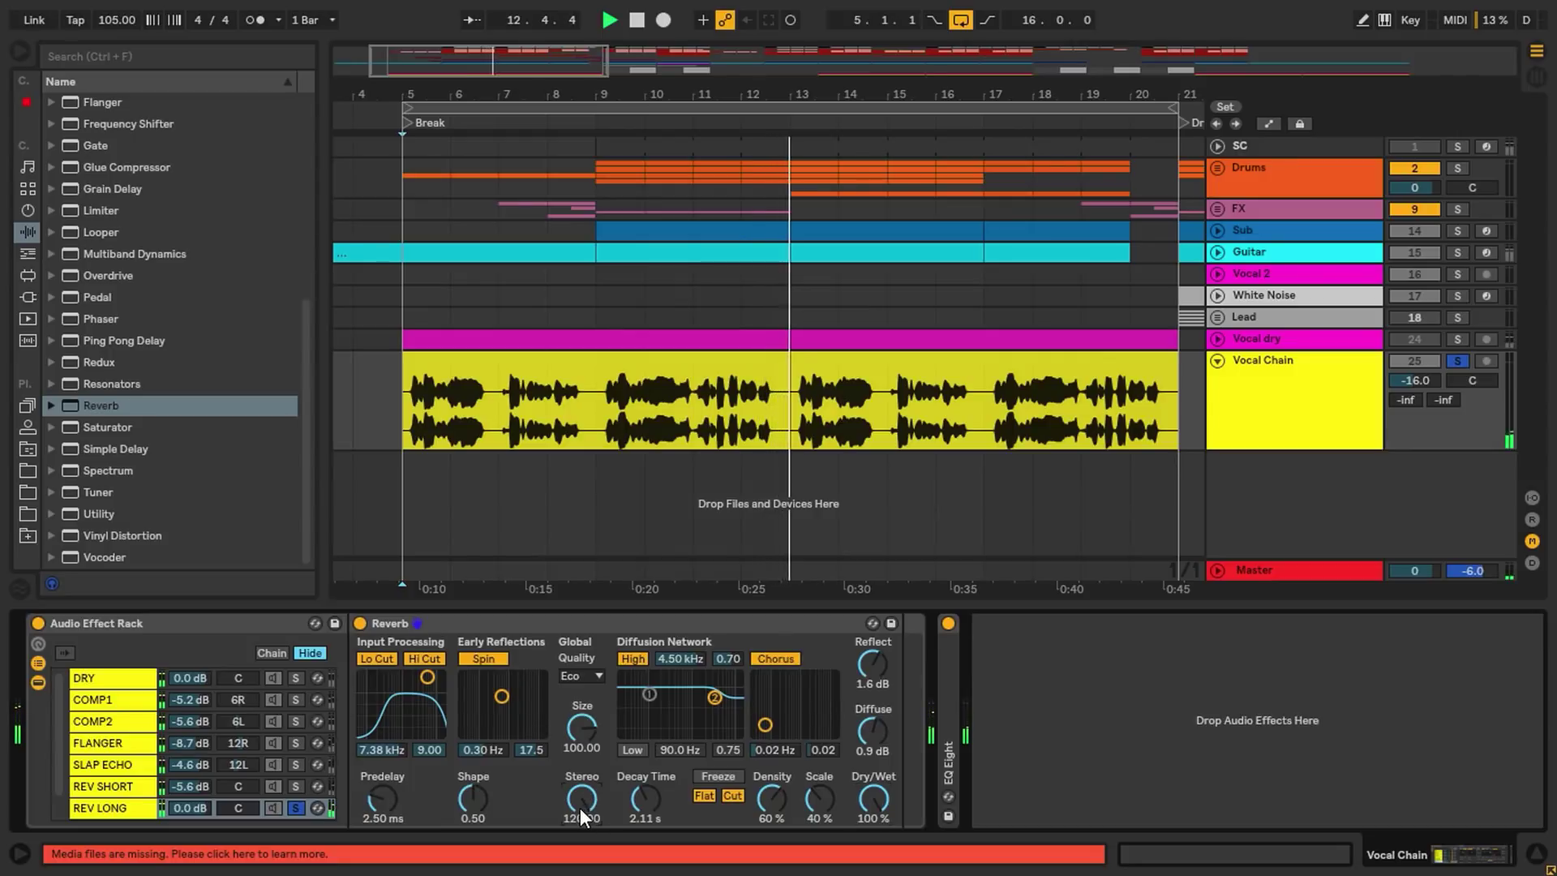
click(84, 787)
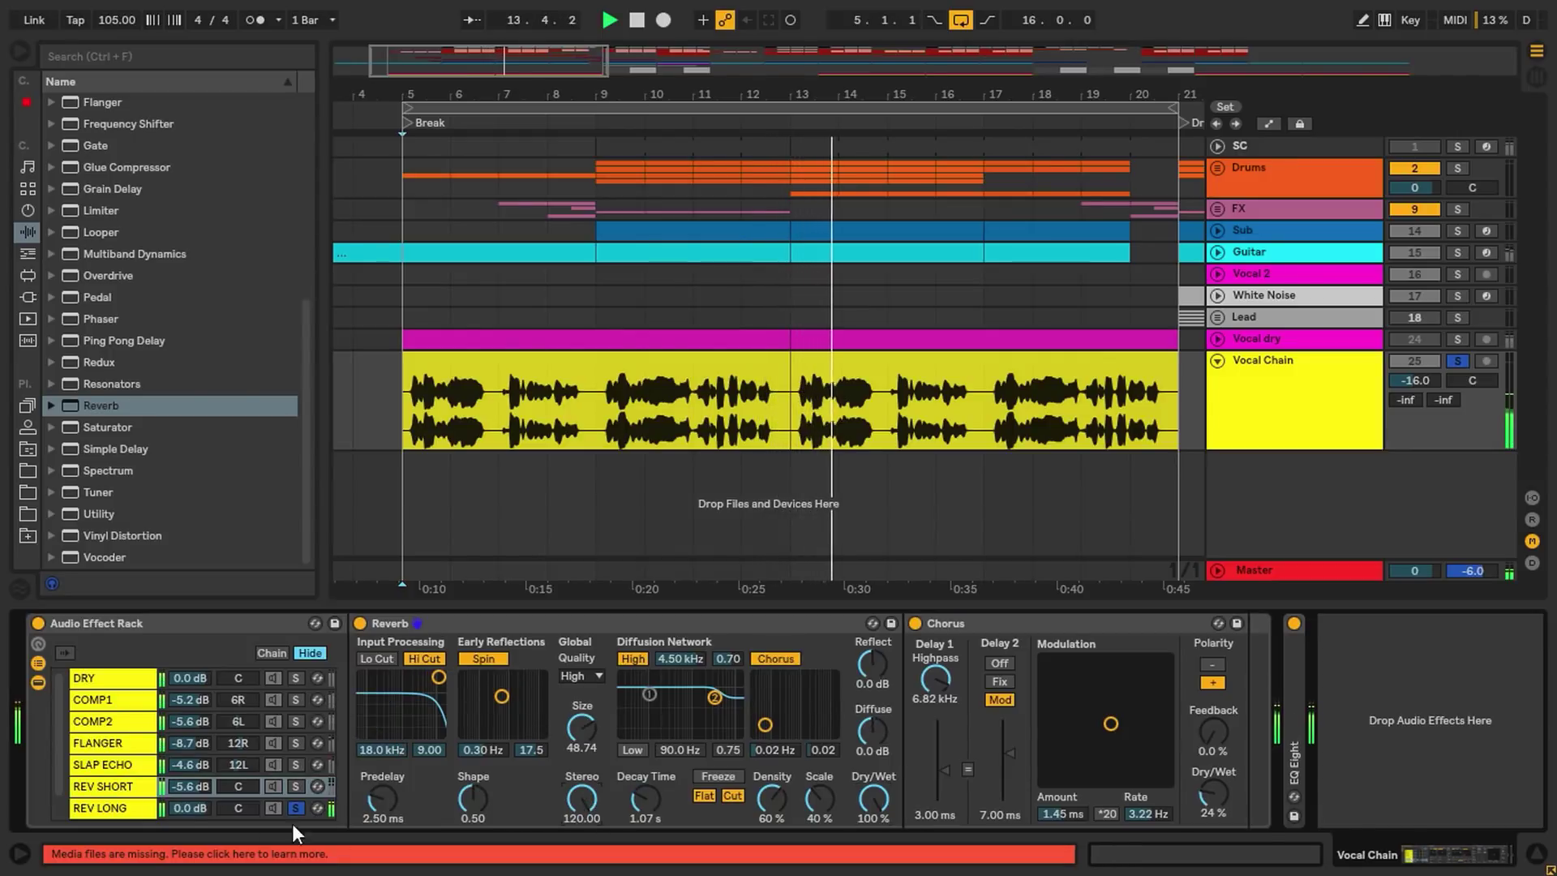
click(121, 816)
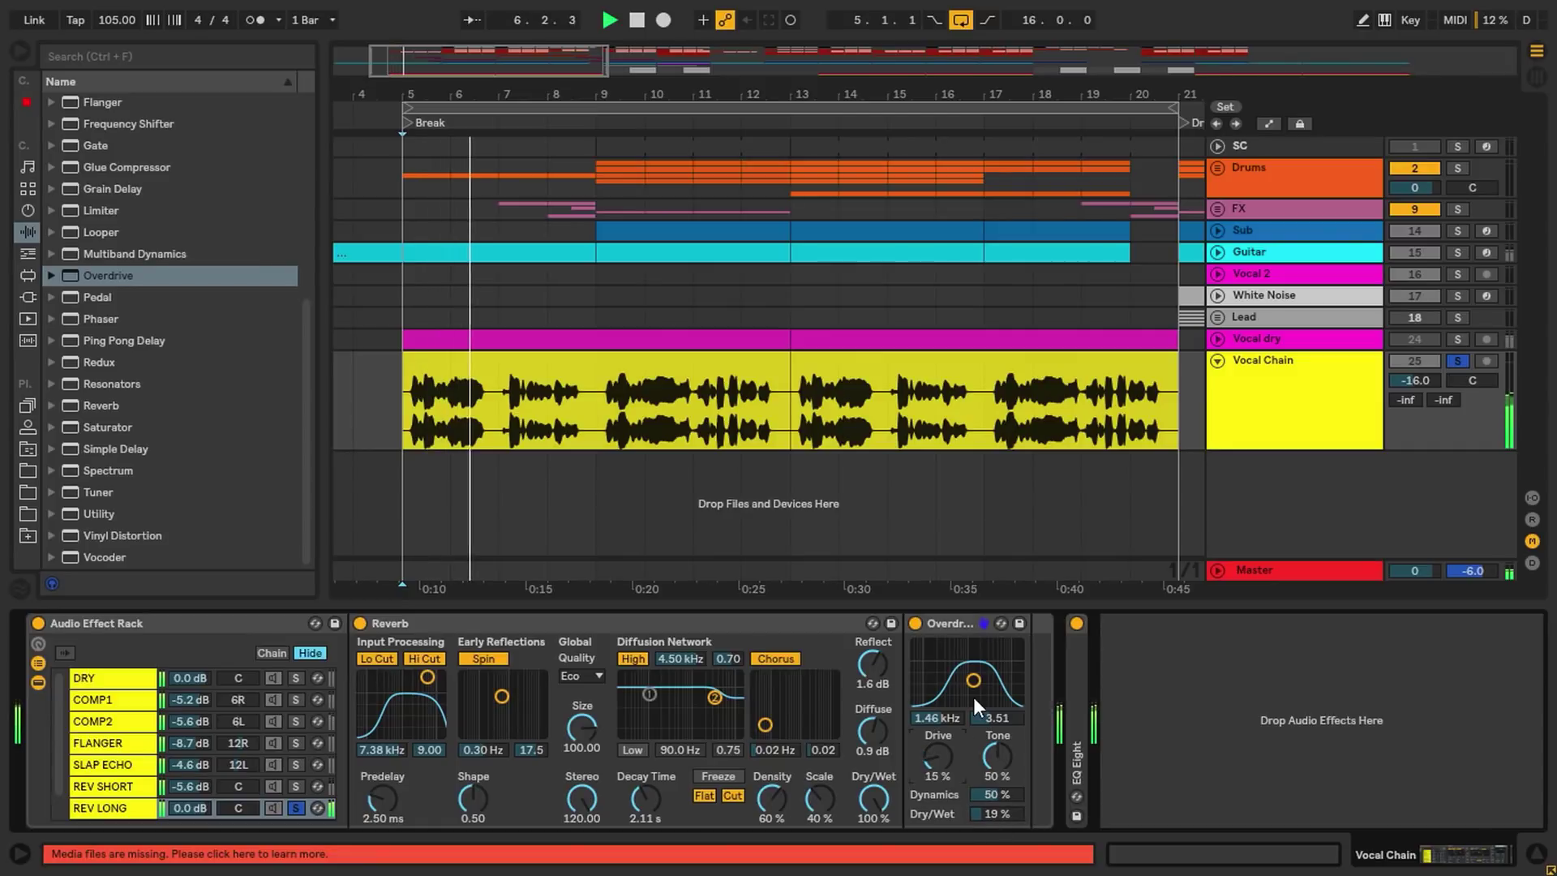
drag(973, 697, 966, 707)
drag(998, 757, 998, 746)
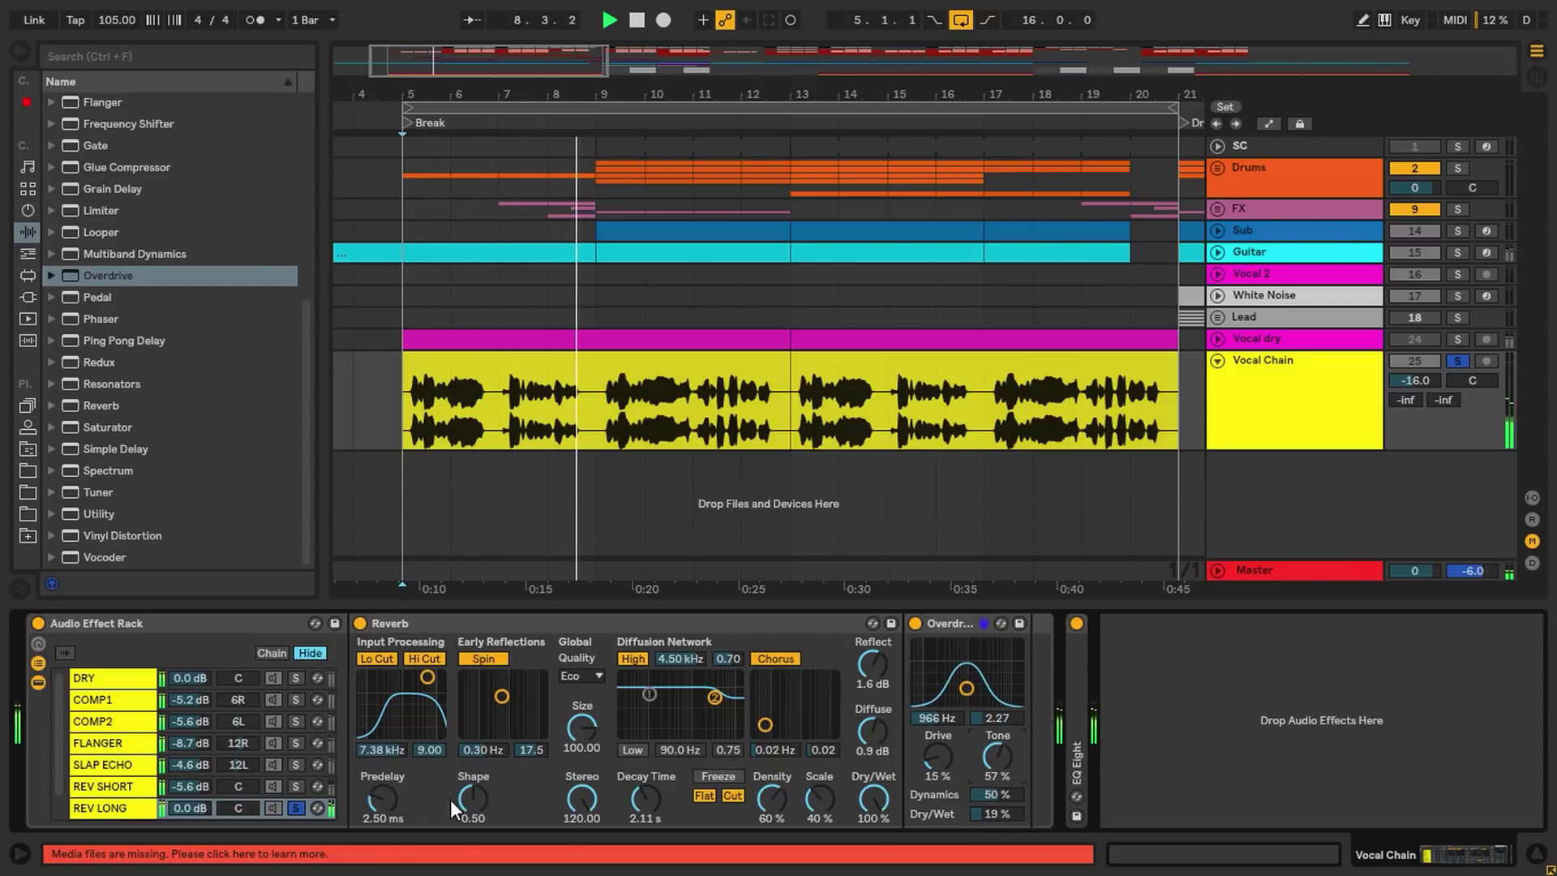
Unsolo REV LONG and bring its chain volume down to -4.6 dB.
click(297, 808)
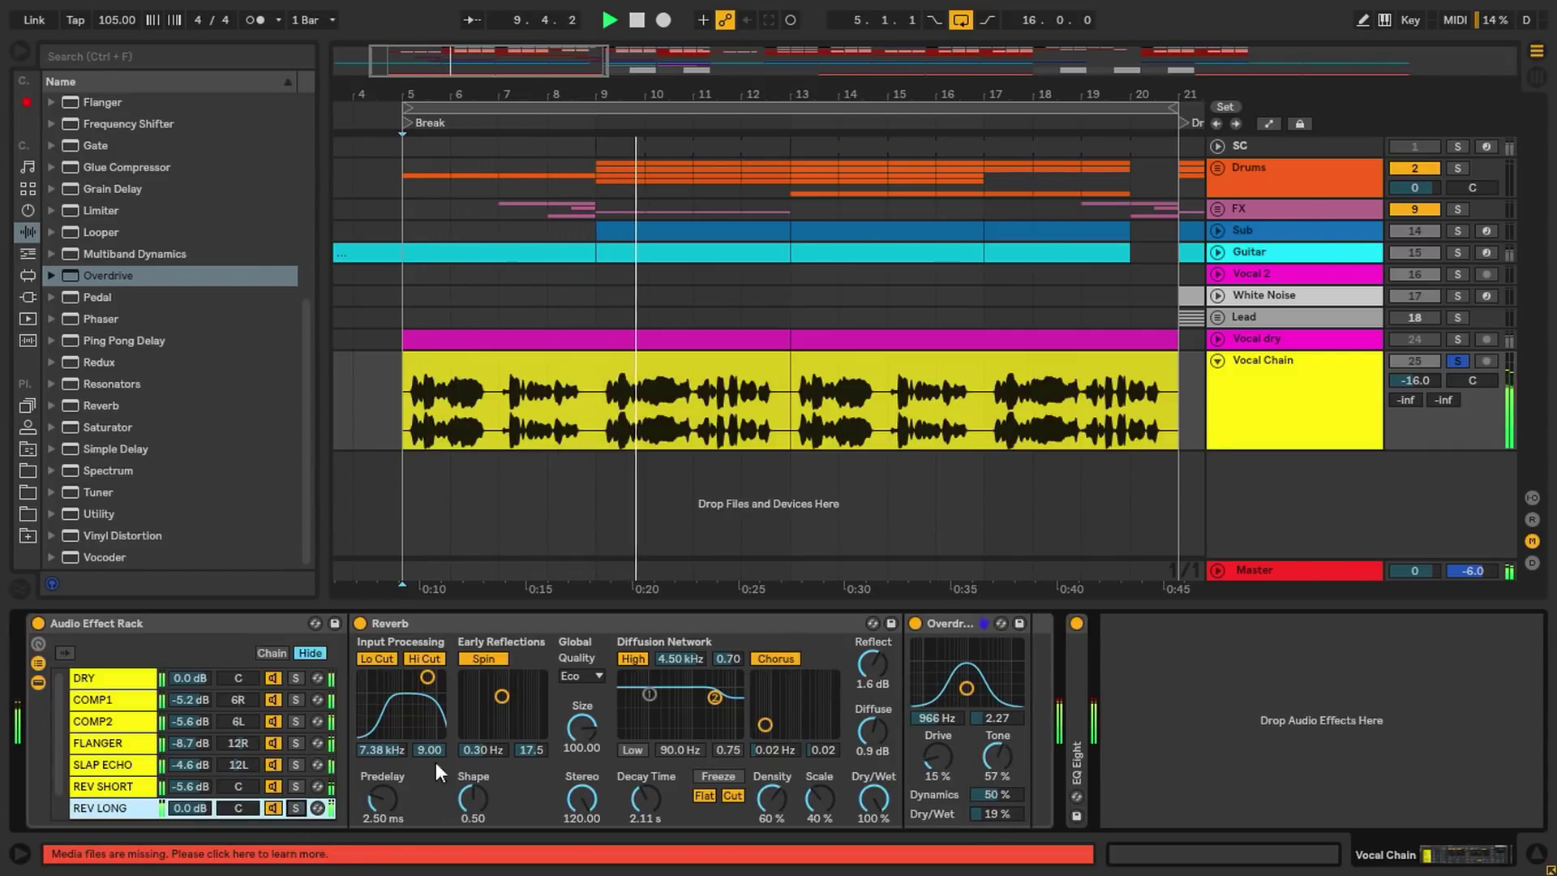
drag(193, 811, 193, 822)
mouse_move(997, 757)
mouse_down()
mouse_move(997, 777)
mouse_move(998, 751)
mouse_up()
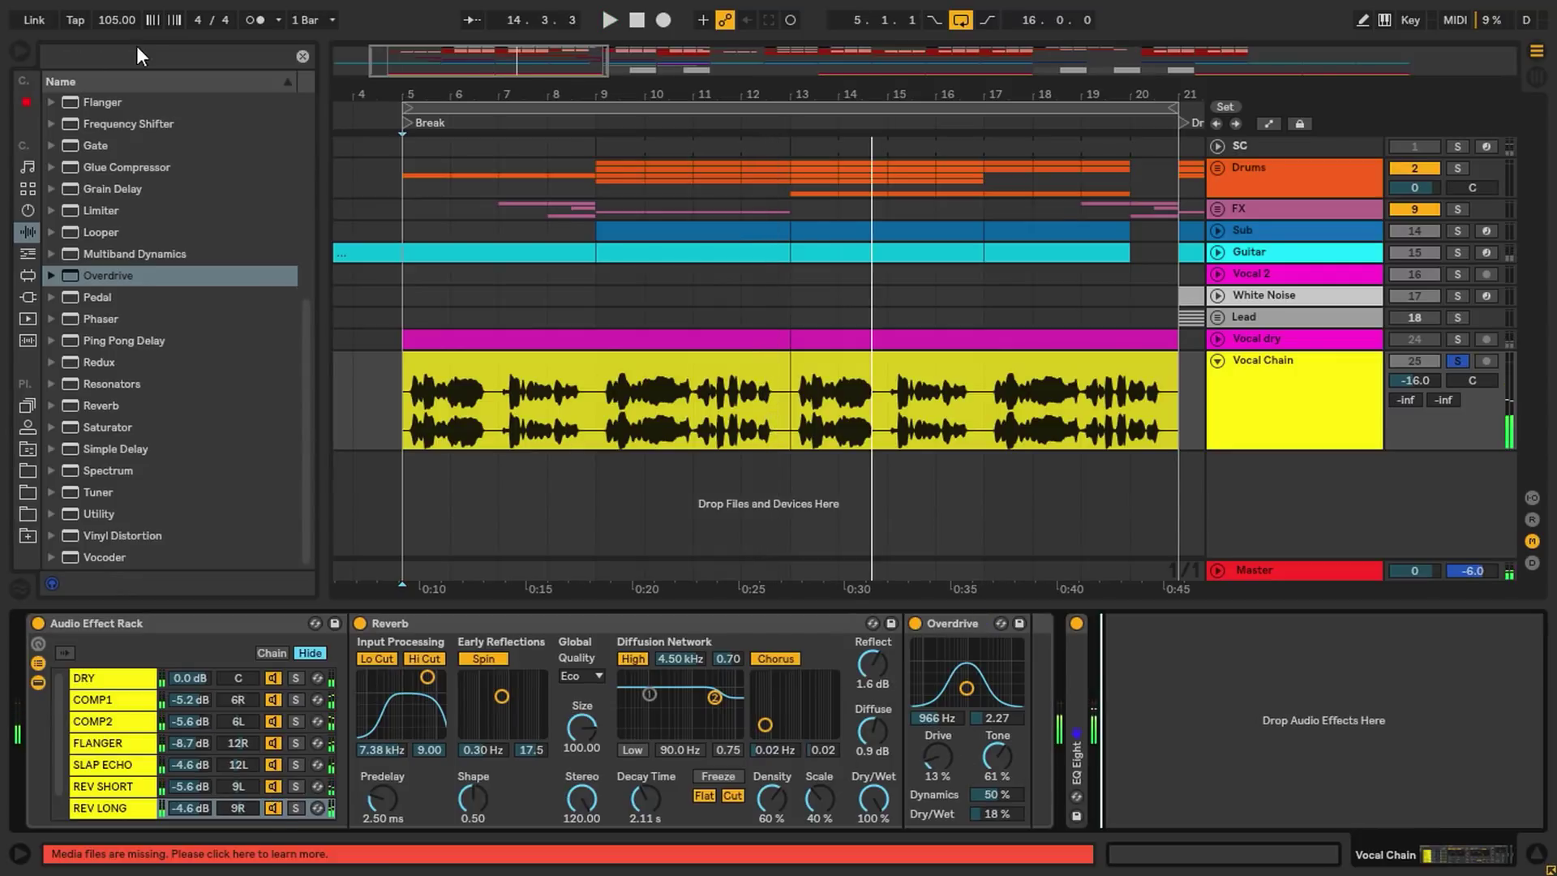
Add Ping Pong Delay as a new rack chain named PONG DELAY.
click(115, 51)
text(PONG)
drag(121, 168, 144, 819)
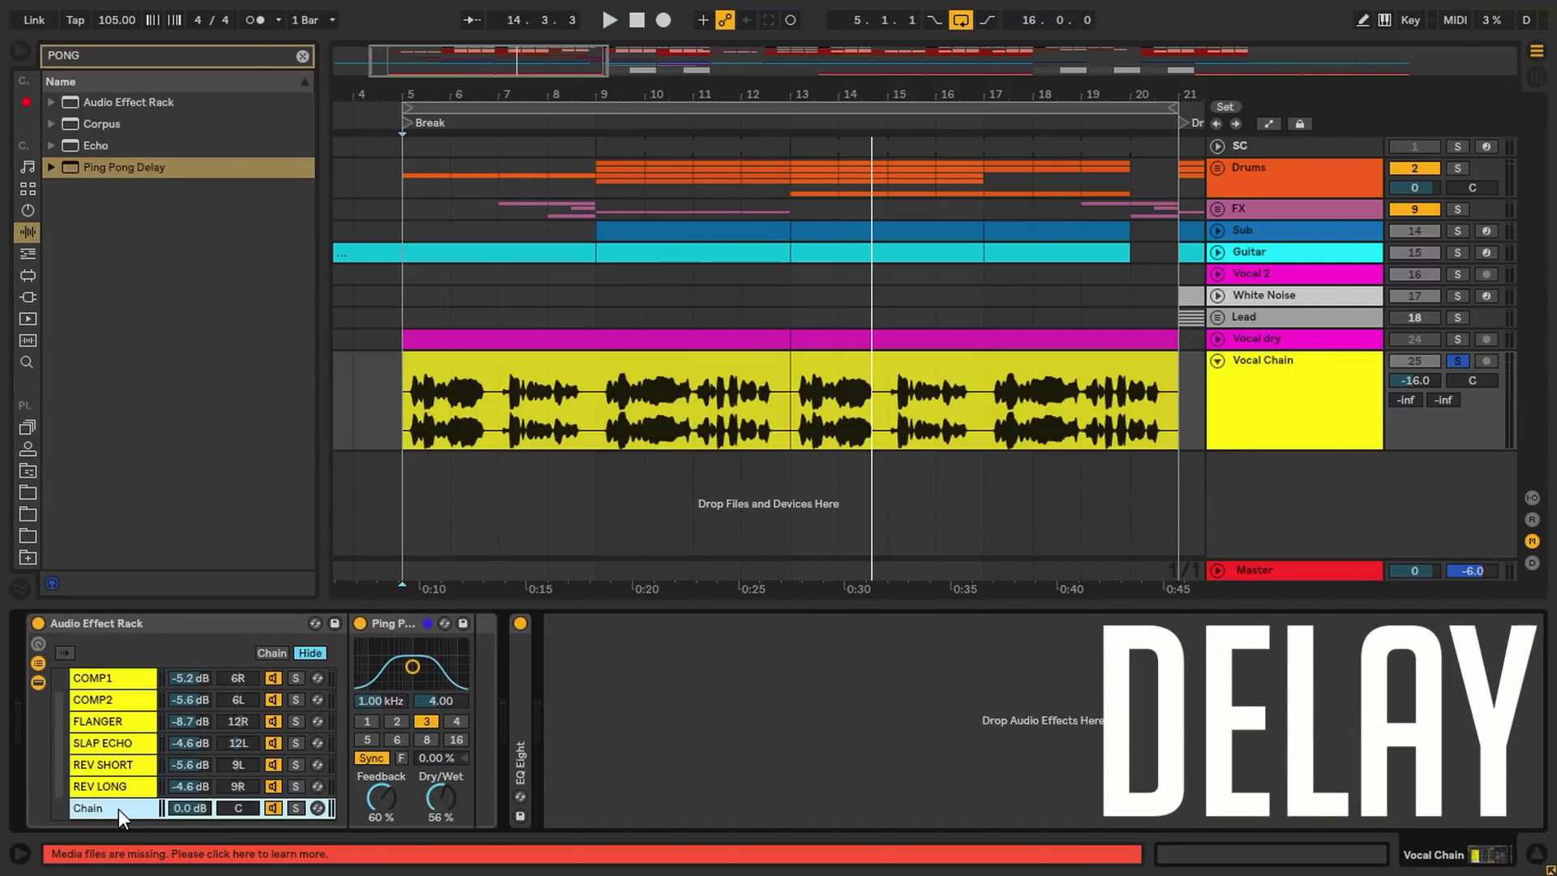
click(119, 811)
text(PONG DELAY)
key(Return)
Set the Ping Pong Delay filter to about 1.08 kHz and Dry/Wet to 100%.
drag(454, 653, 456, 662)
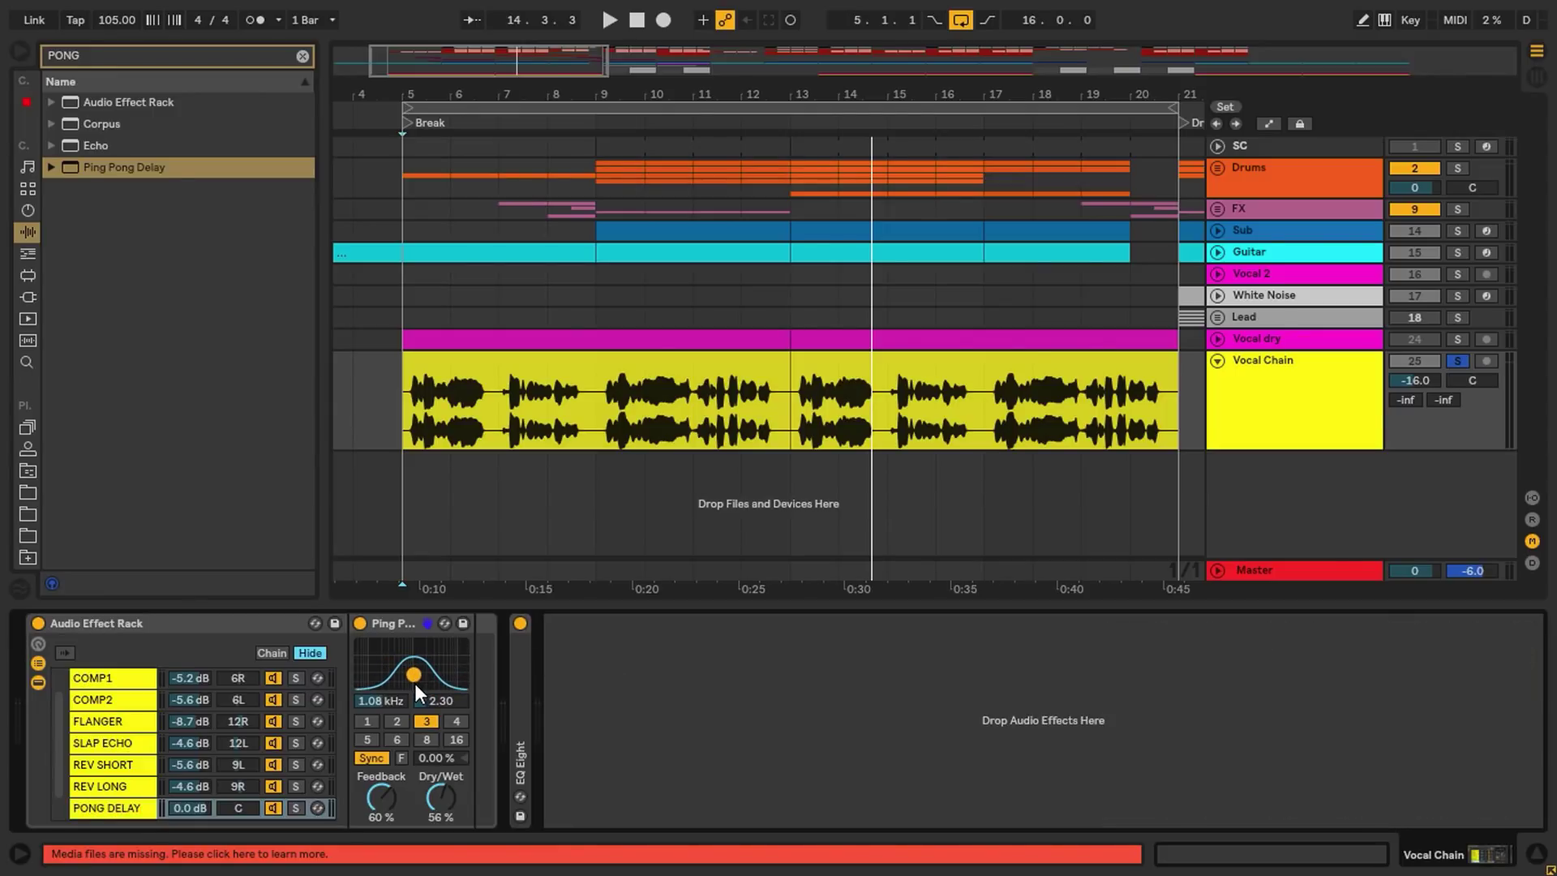
drag(441, 799, 440, 771)
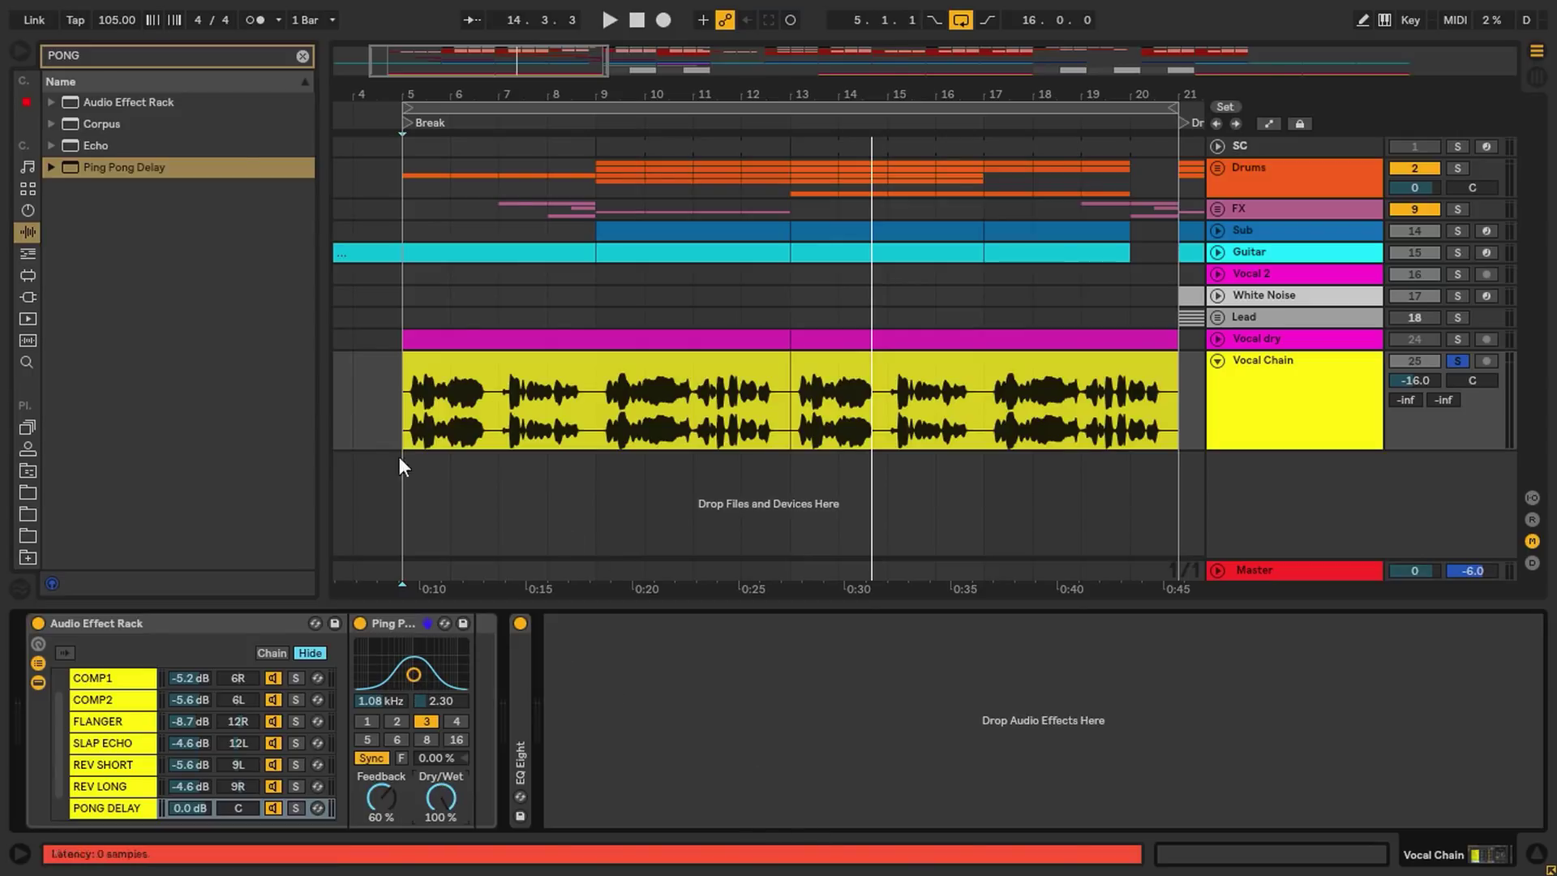
key(ctrl+f)
Add a Flanger after the Ping Pong Delay, enable it, and shape its delay time during playback.
text(FLAN)
drag(146, 168, 511, 697)
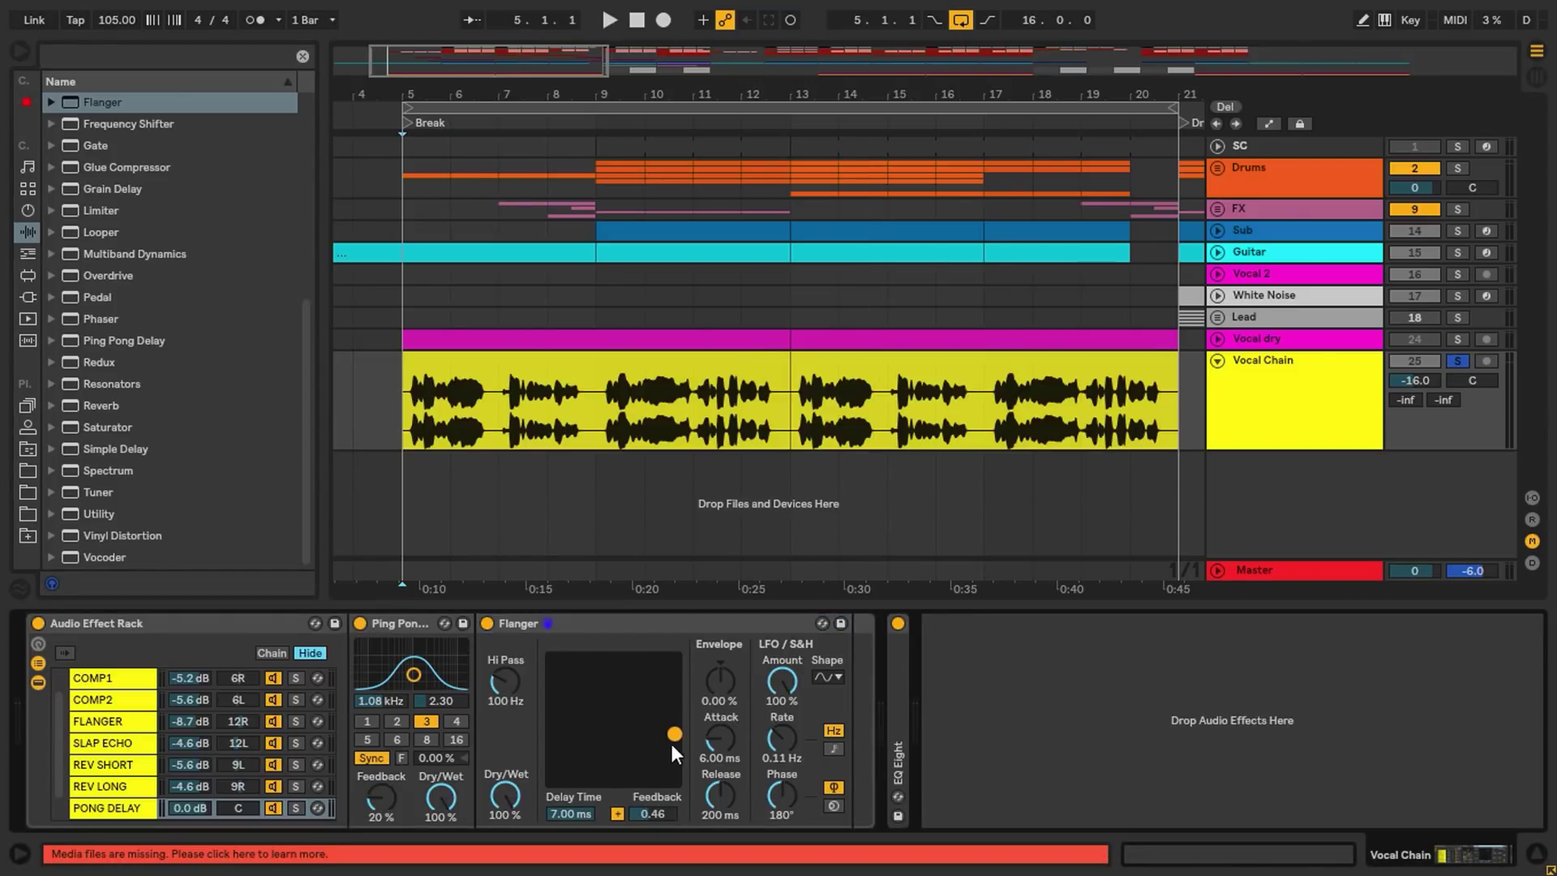
drag(671, 743, 648, 763)
key(space)
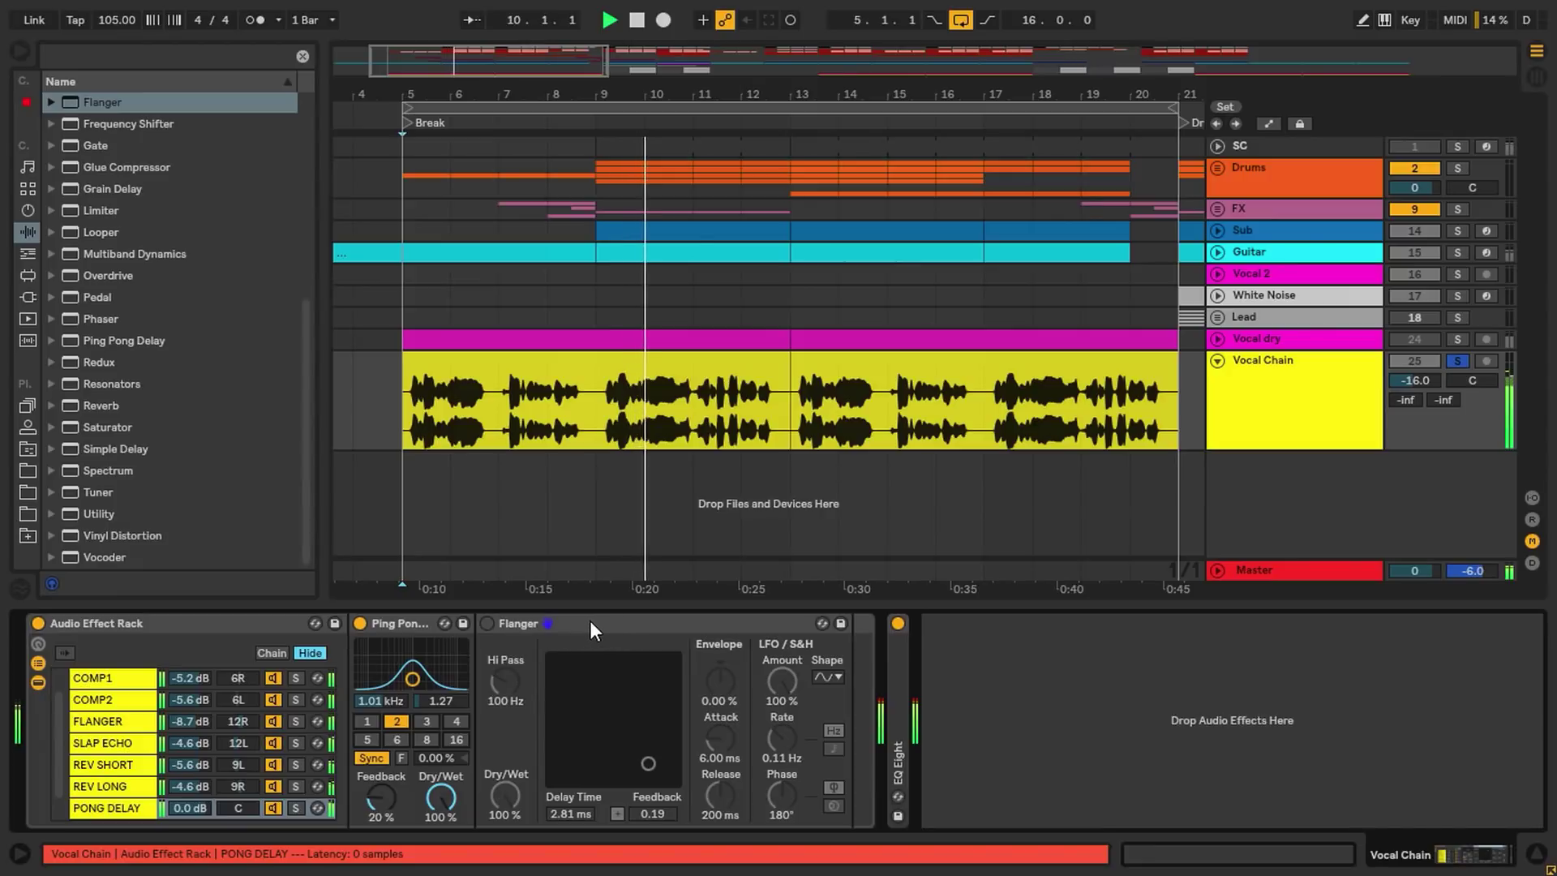
drag(413, 678, 420, 679)
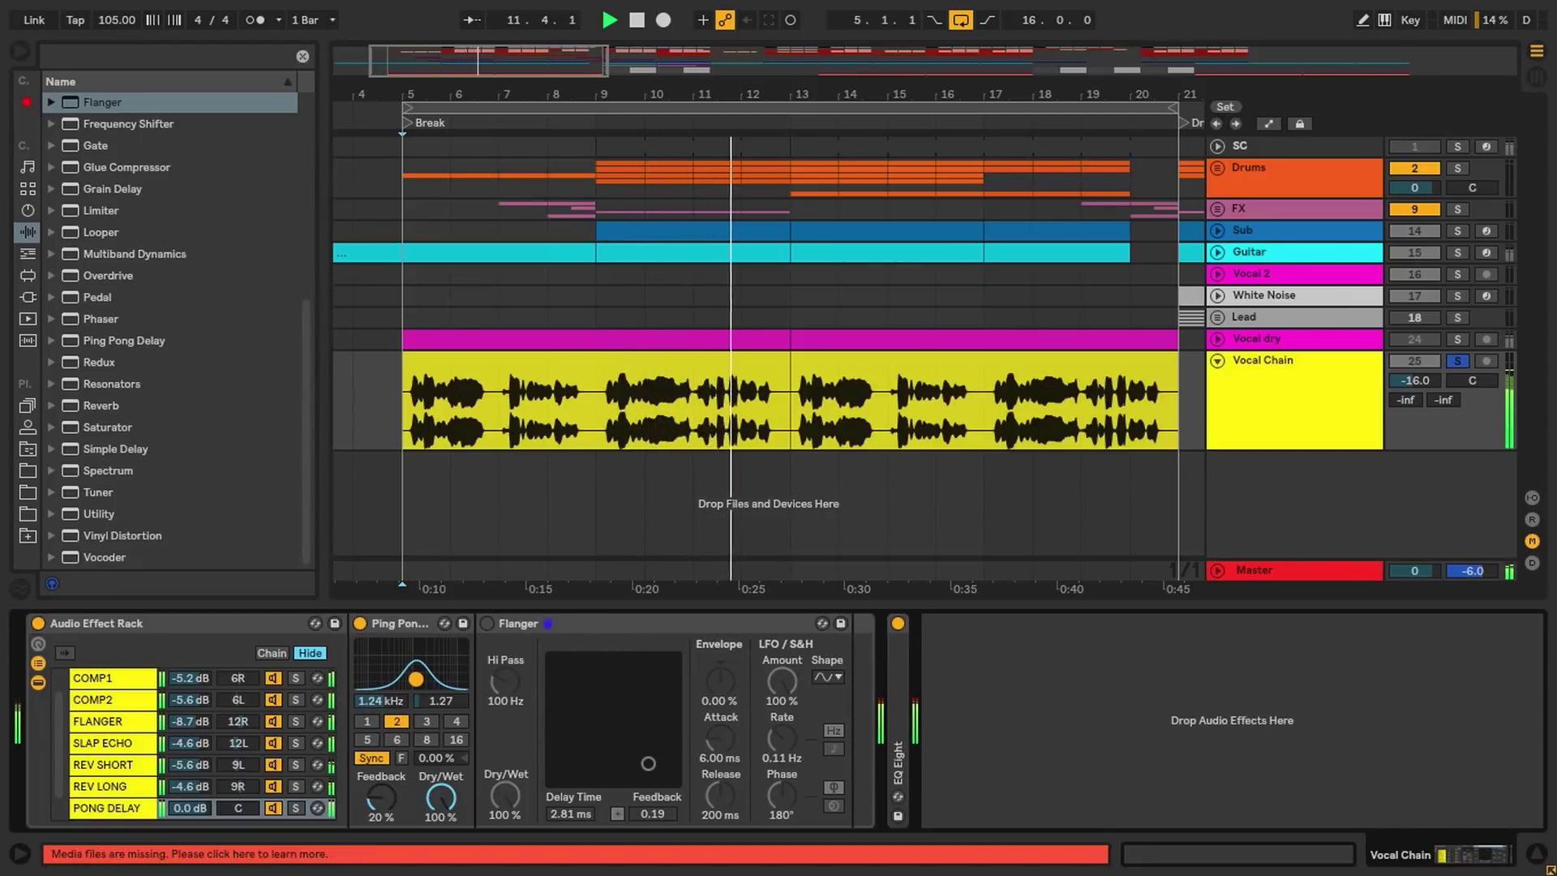
click(486, 624)
mouse_move(649, 761)
mouse_down()
mouse_move(674, 762)
mouse_move(661, 769)
mouse_up()
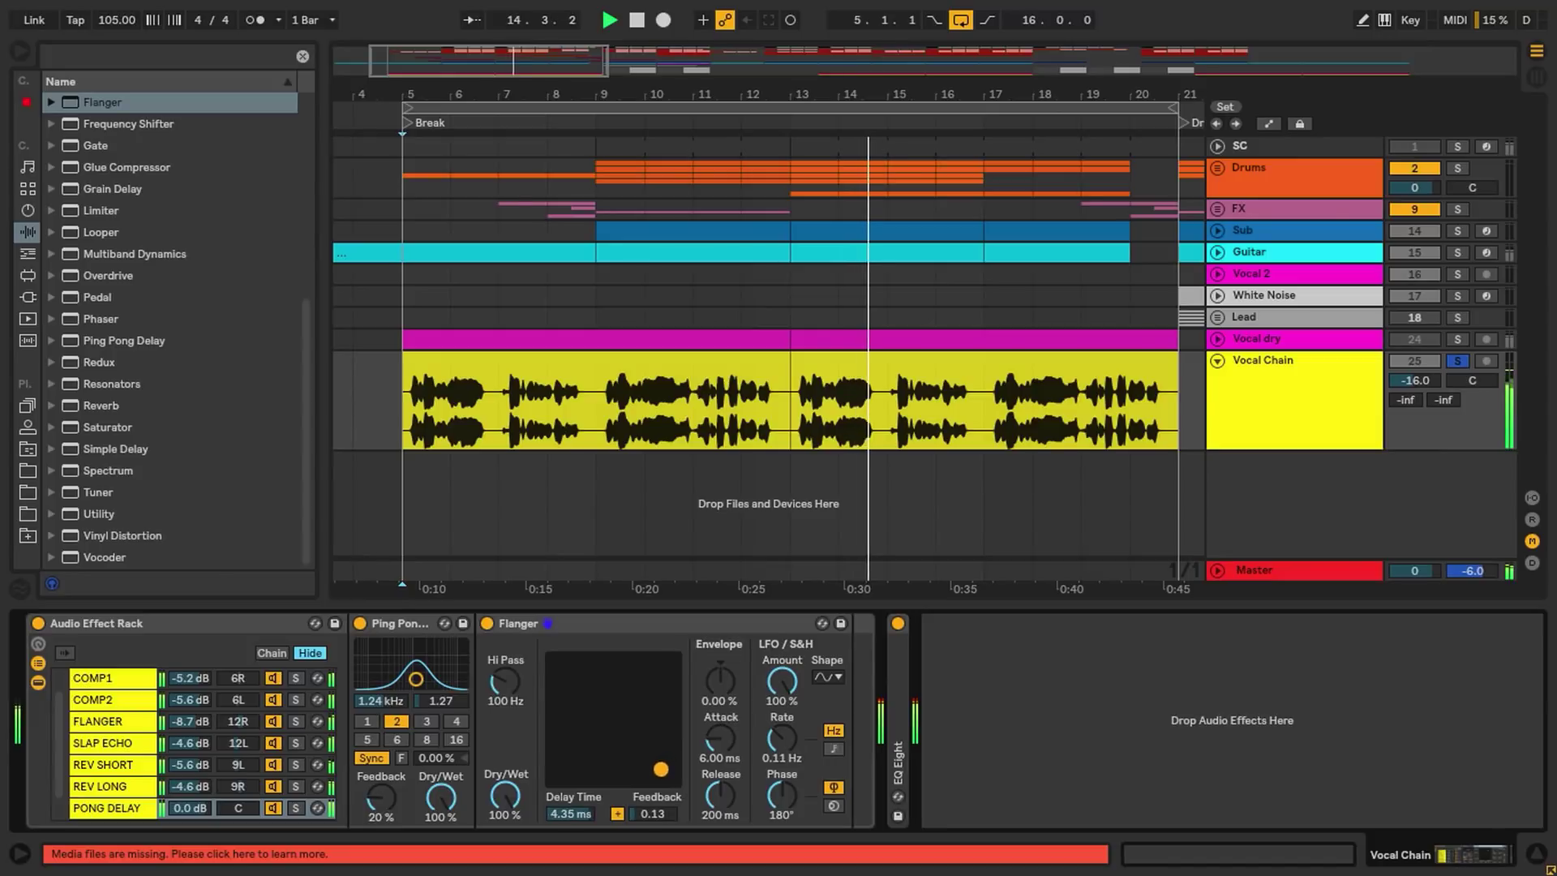
Solo PONG DELAY to raise the Flanger feedback, then unsolo and set the chain to -10.6 dB.
click(296, 808)
drag(669, 771, 670, 736)
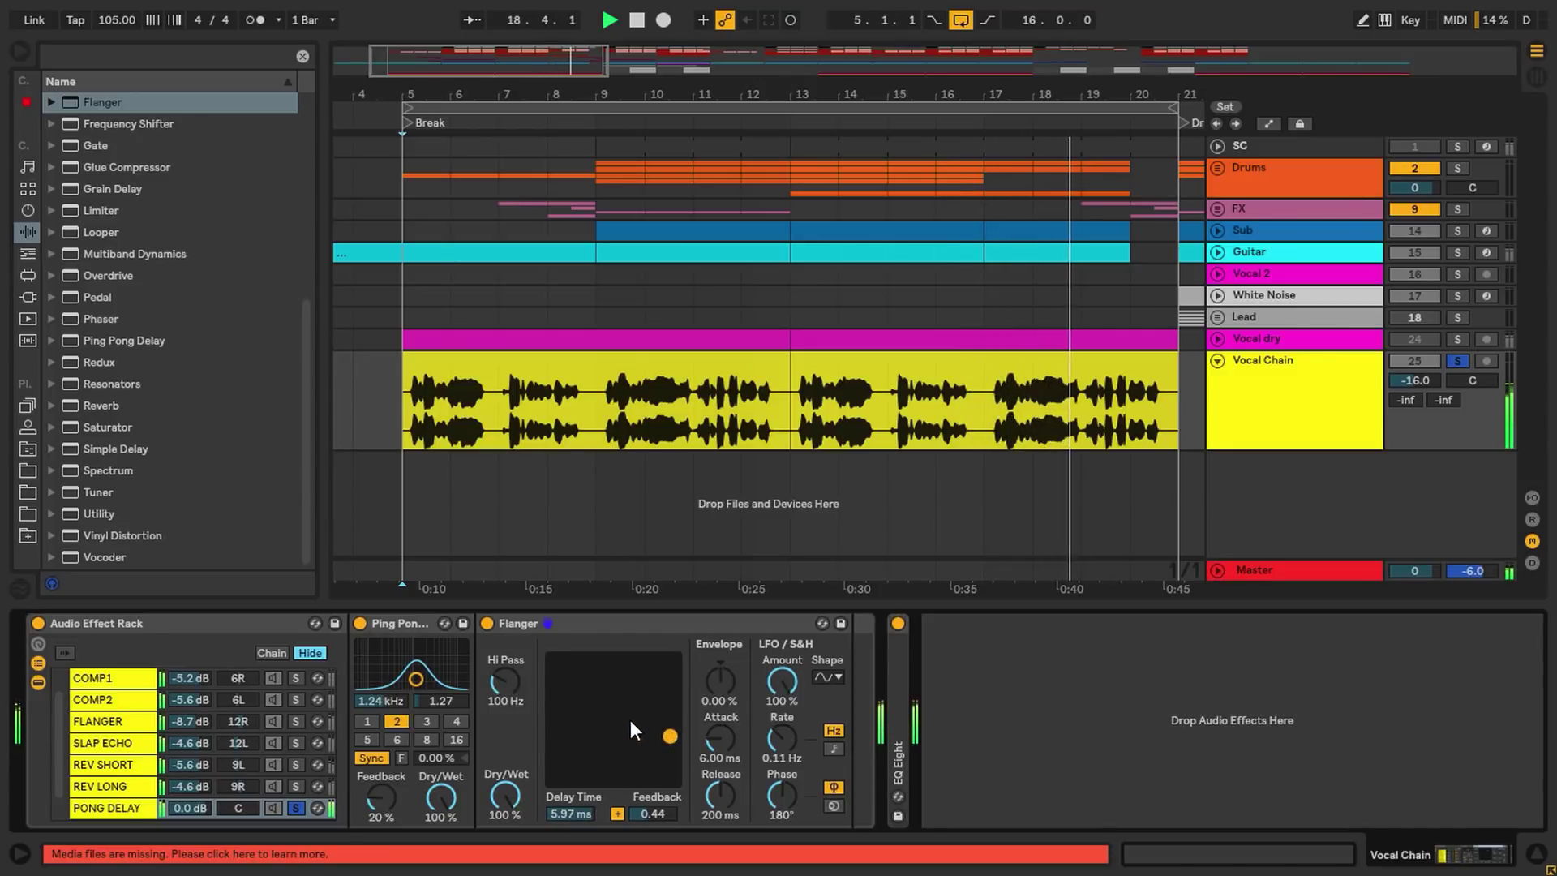
click(297, 808)
drag(193, 806, 196, 800)
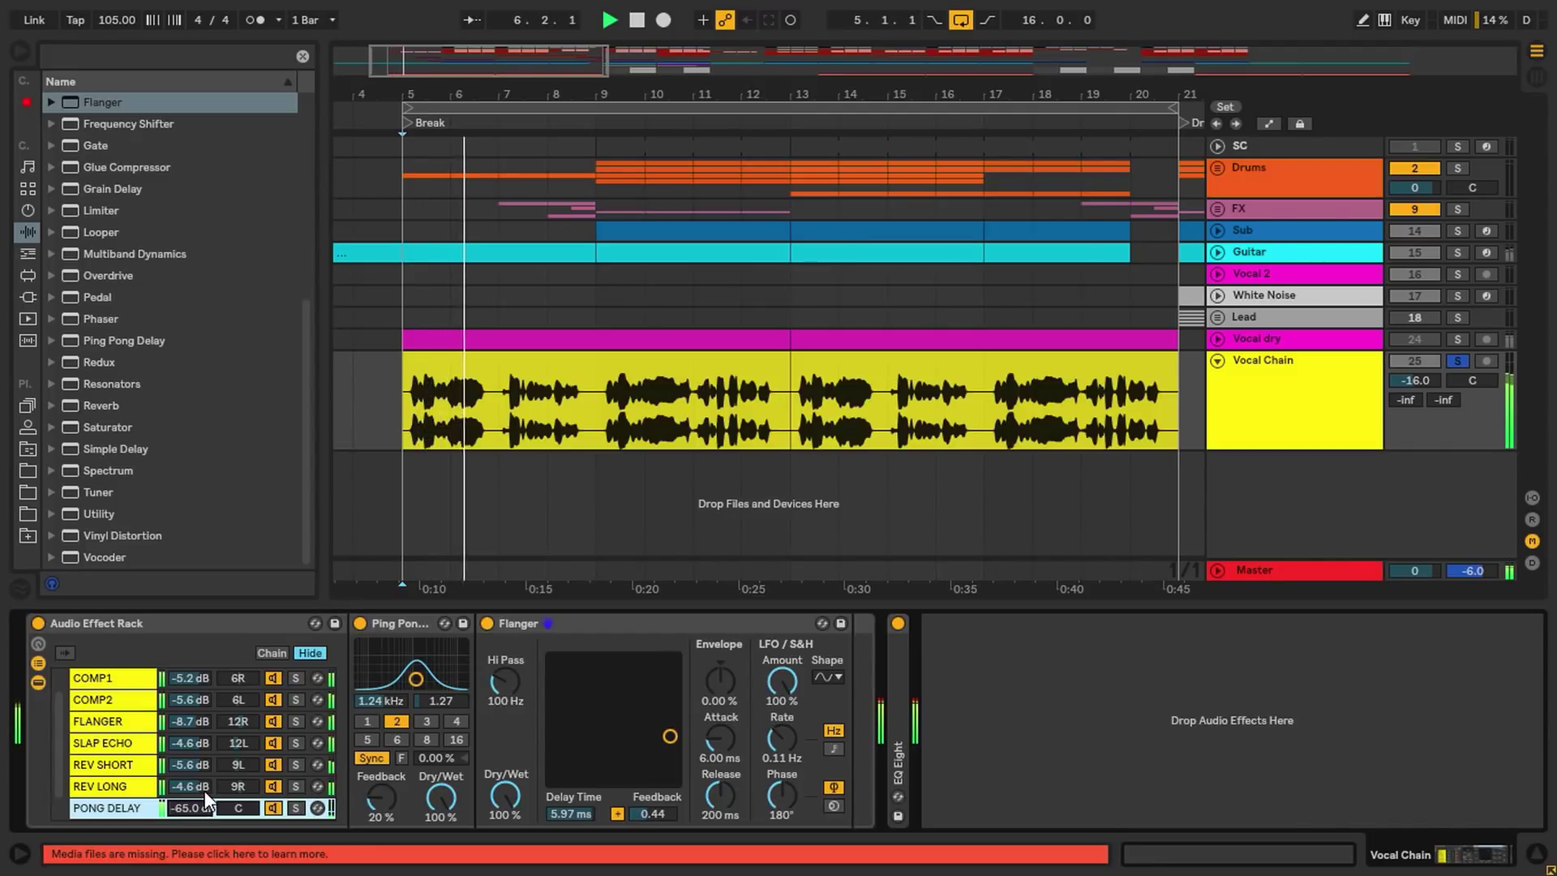
drag(202, 810, 201, 787)
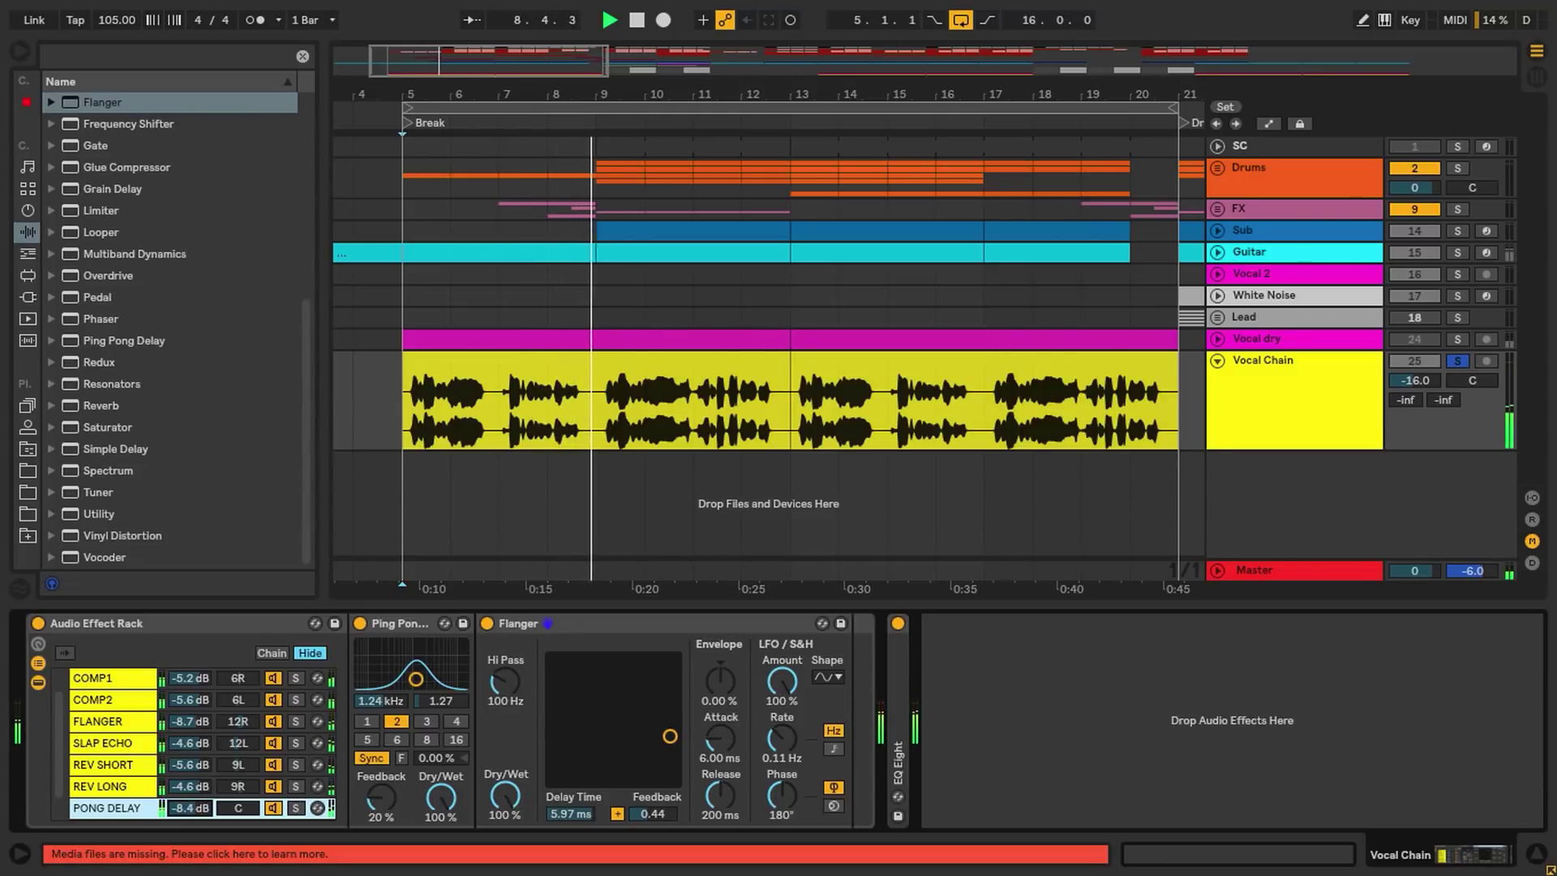
scroll(108, 796, down, 1)
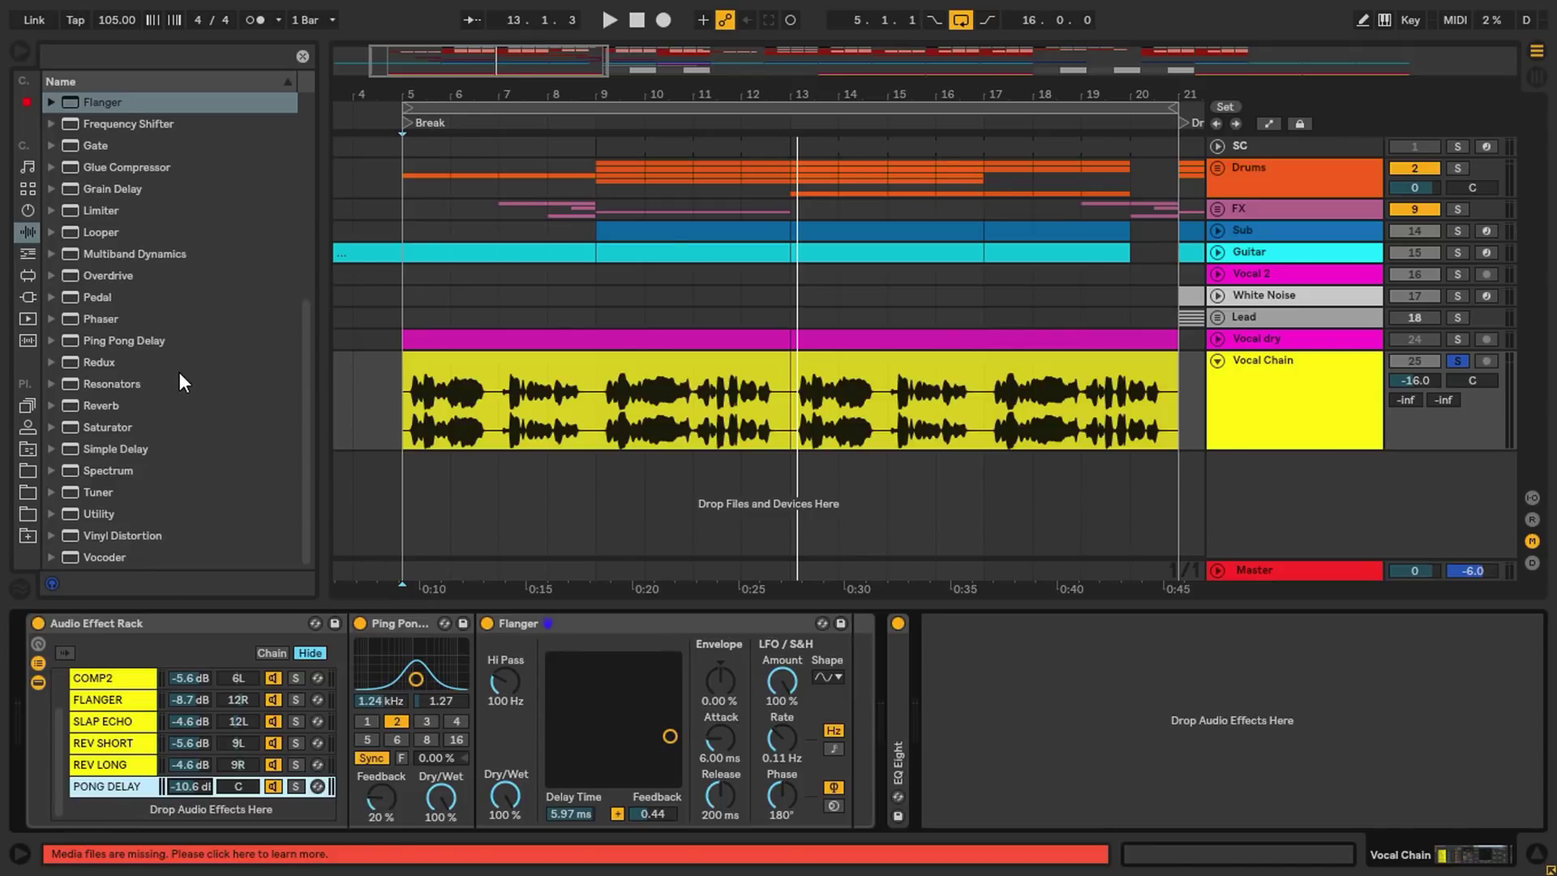
Search 'DE' and drop a default Filter Delay into the vocal rack as a new chain.
click(108, 56)
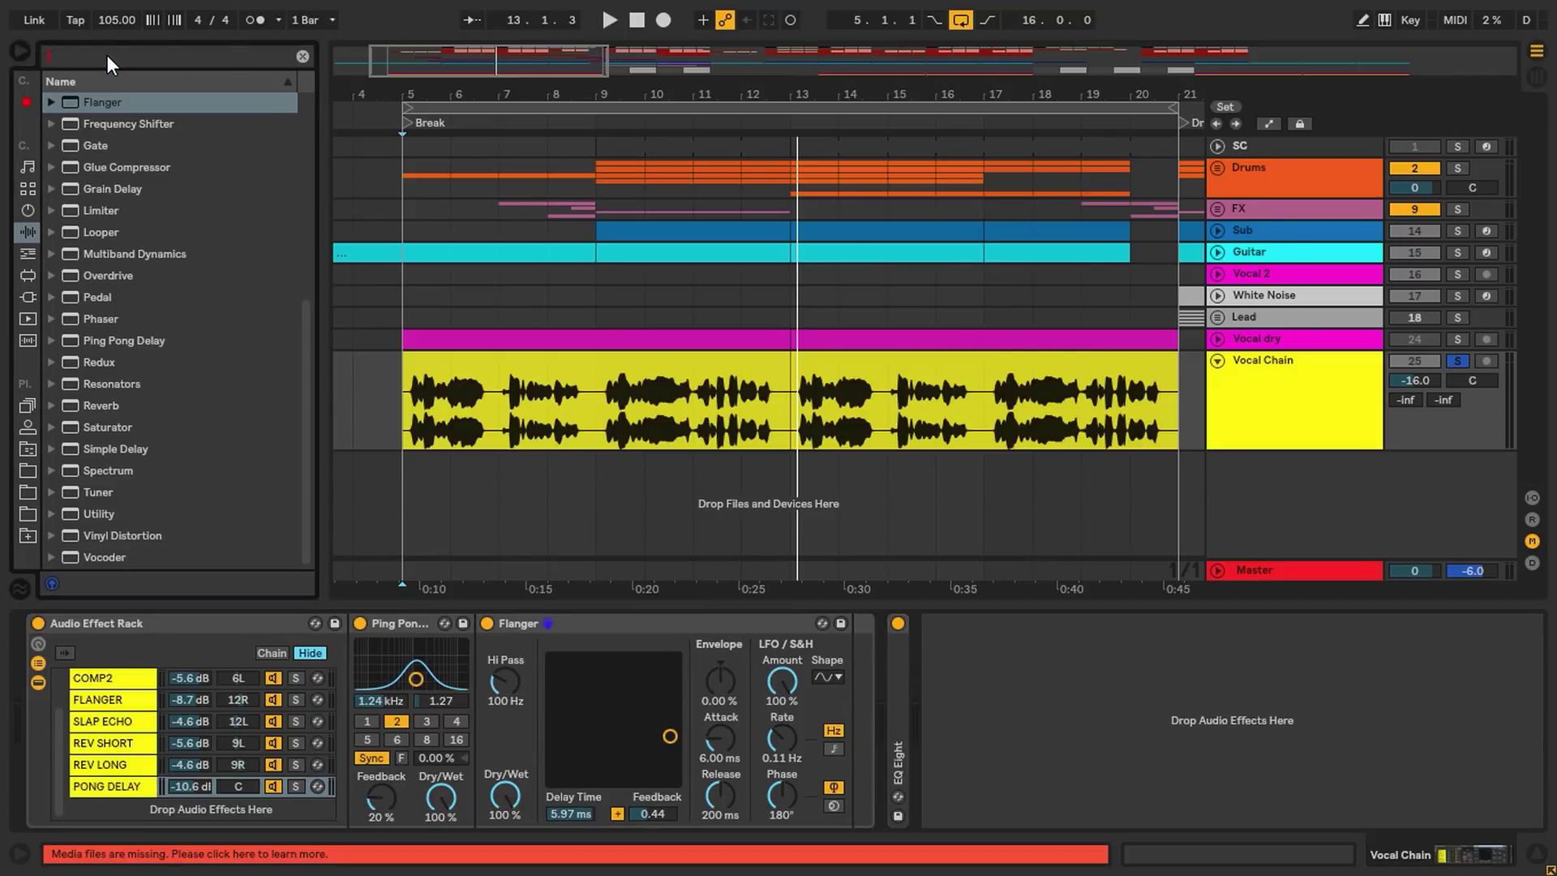
text(DEL)
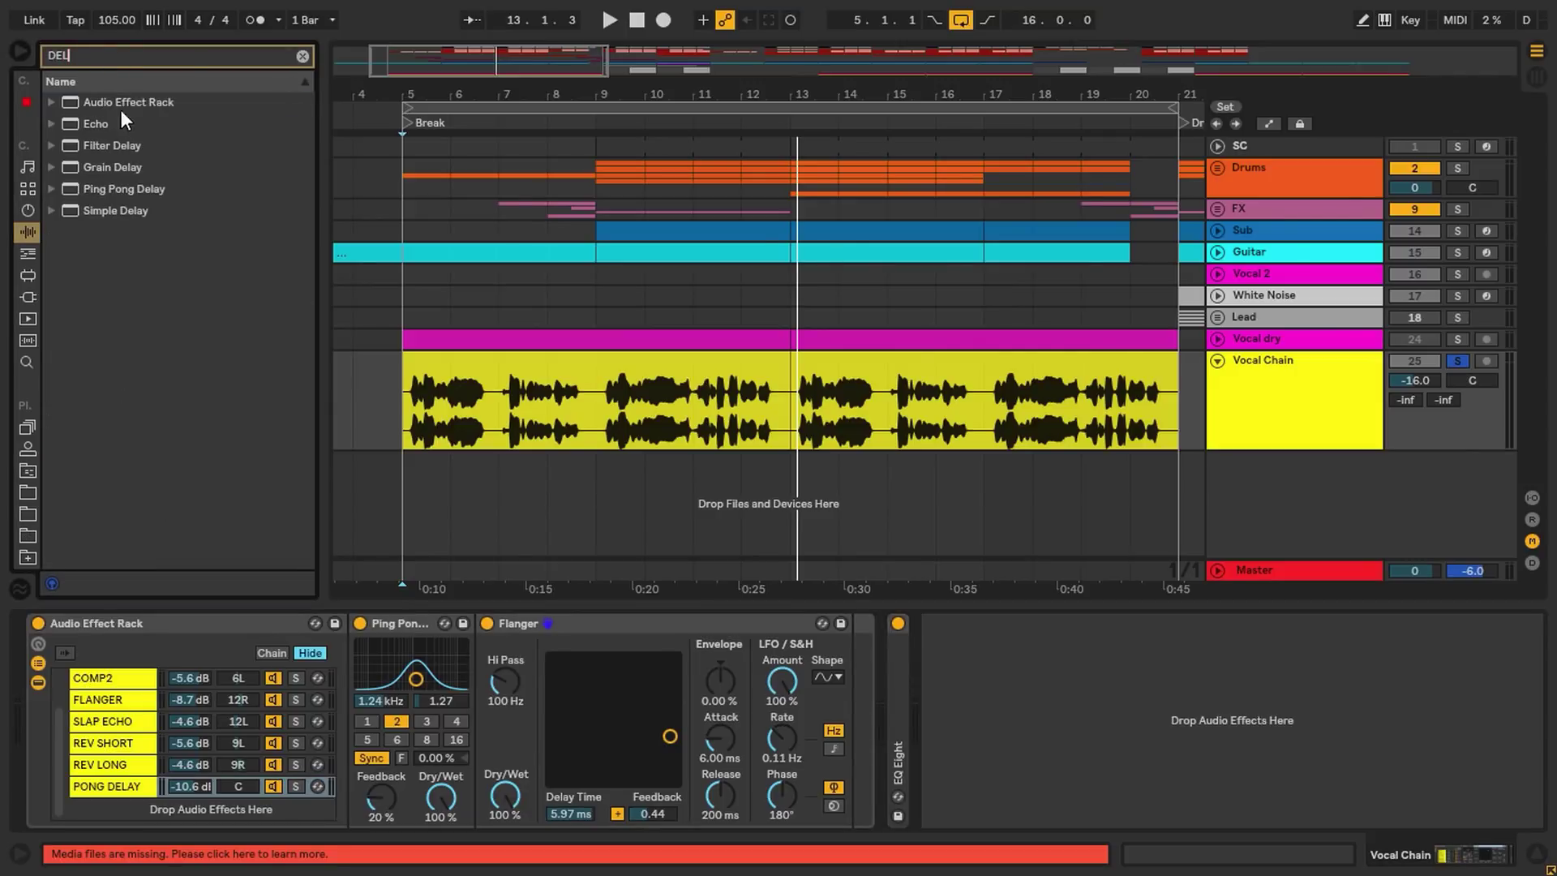
drag(109, 145, 113, 811)
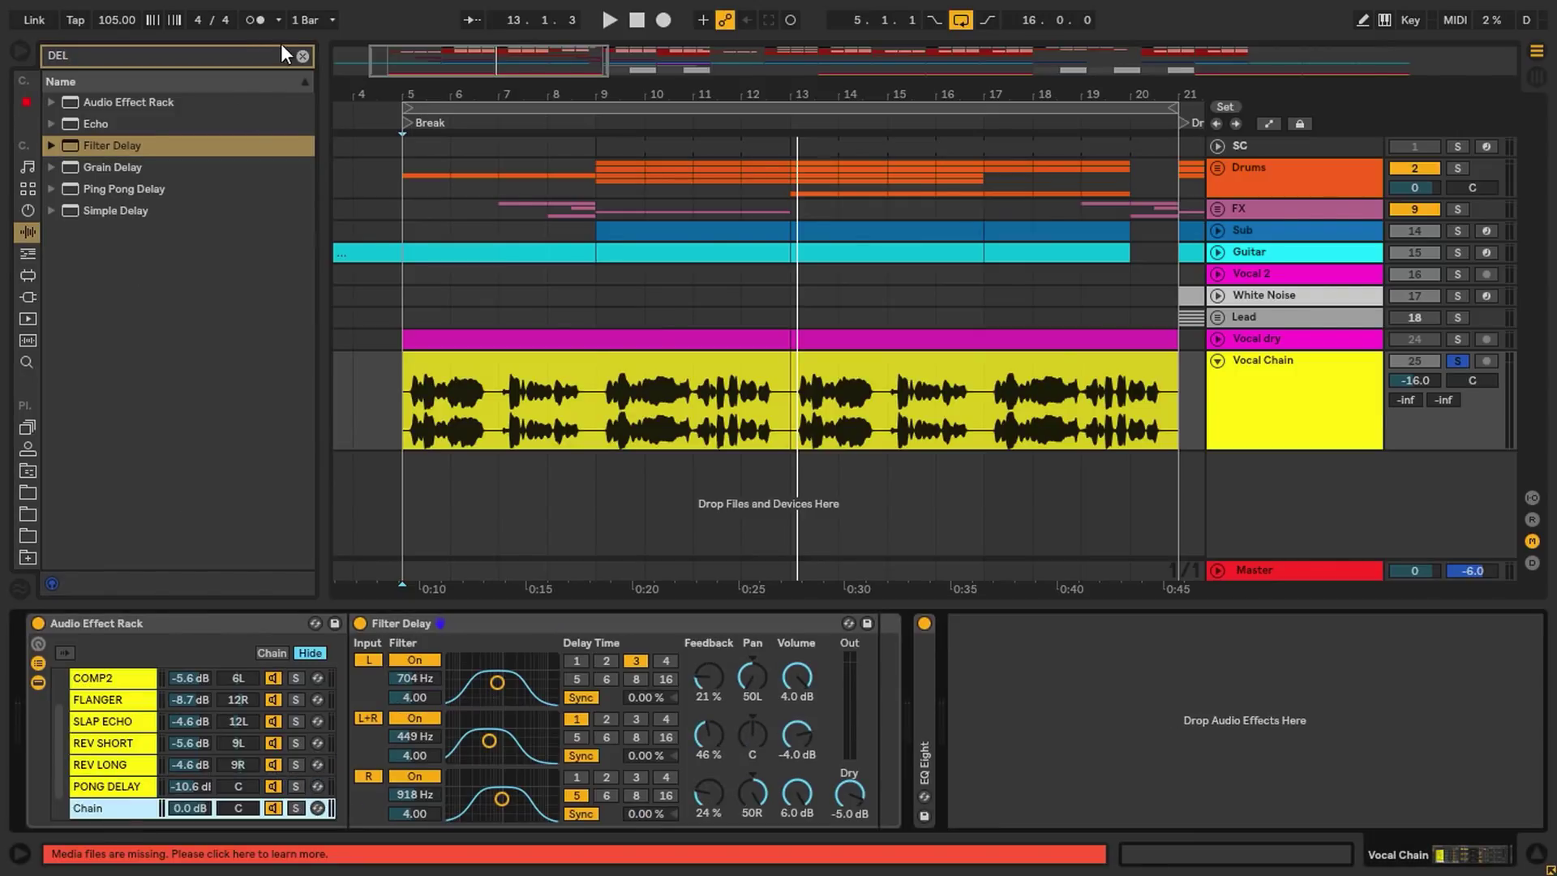